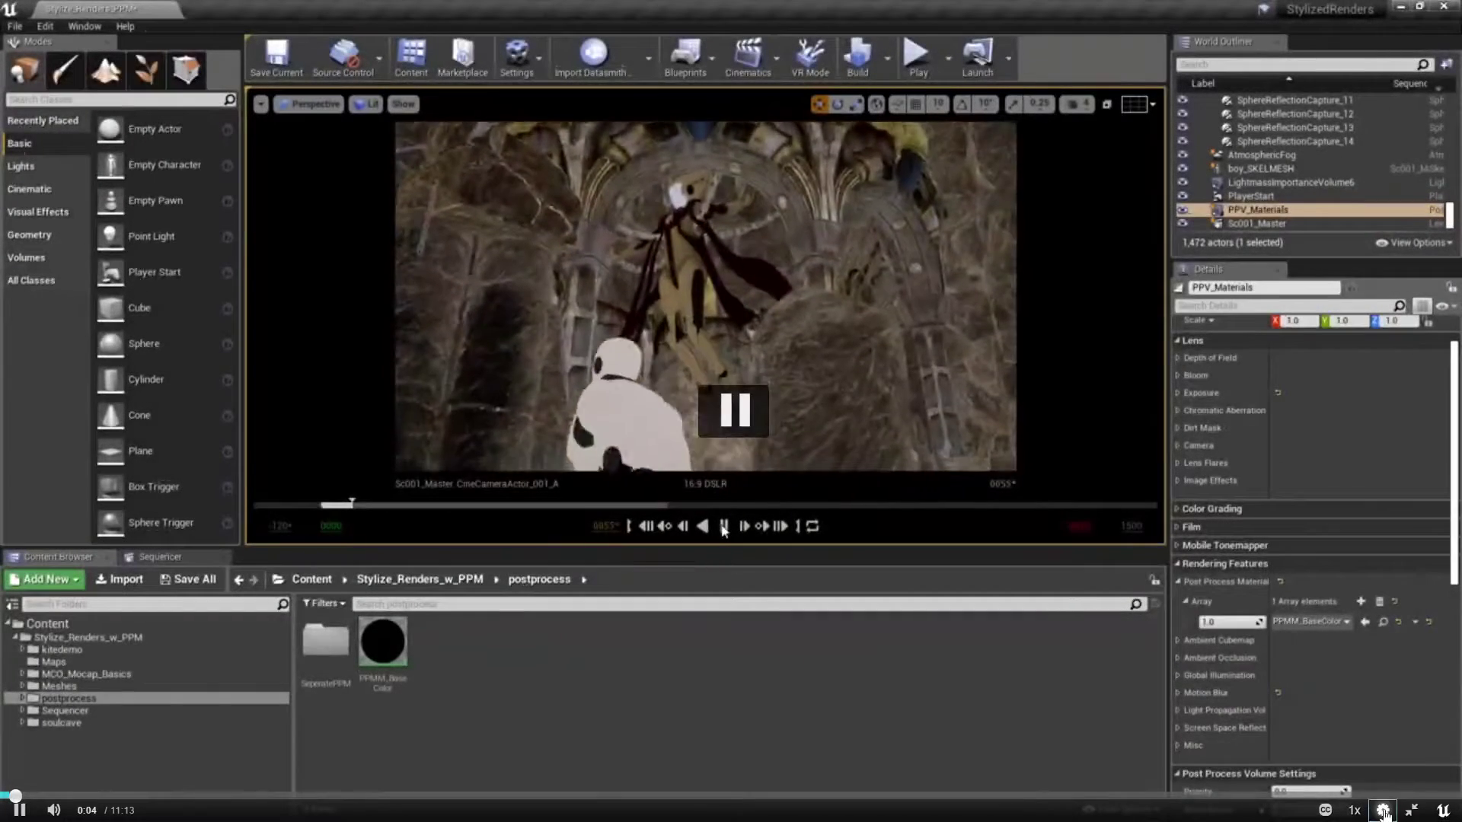
left_click(1383, 811)
left_click(1383, 741)
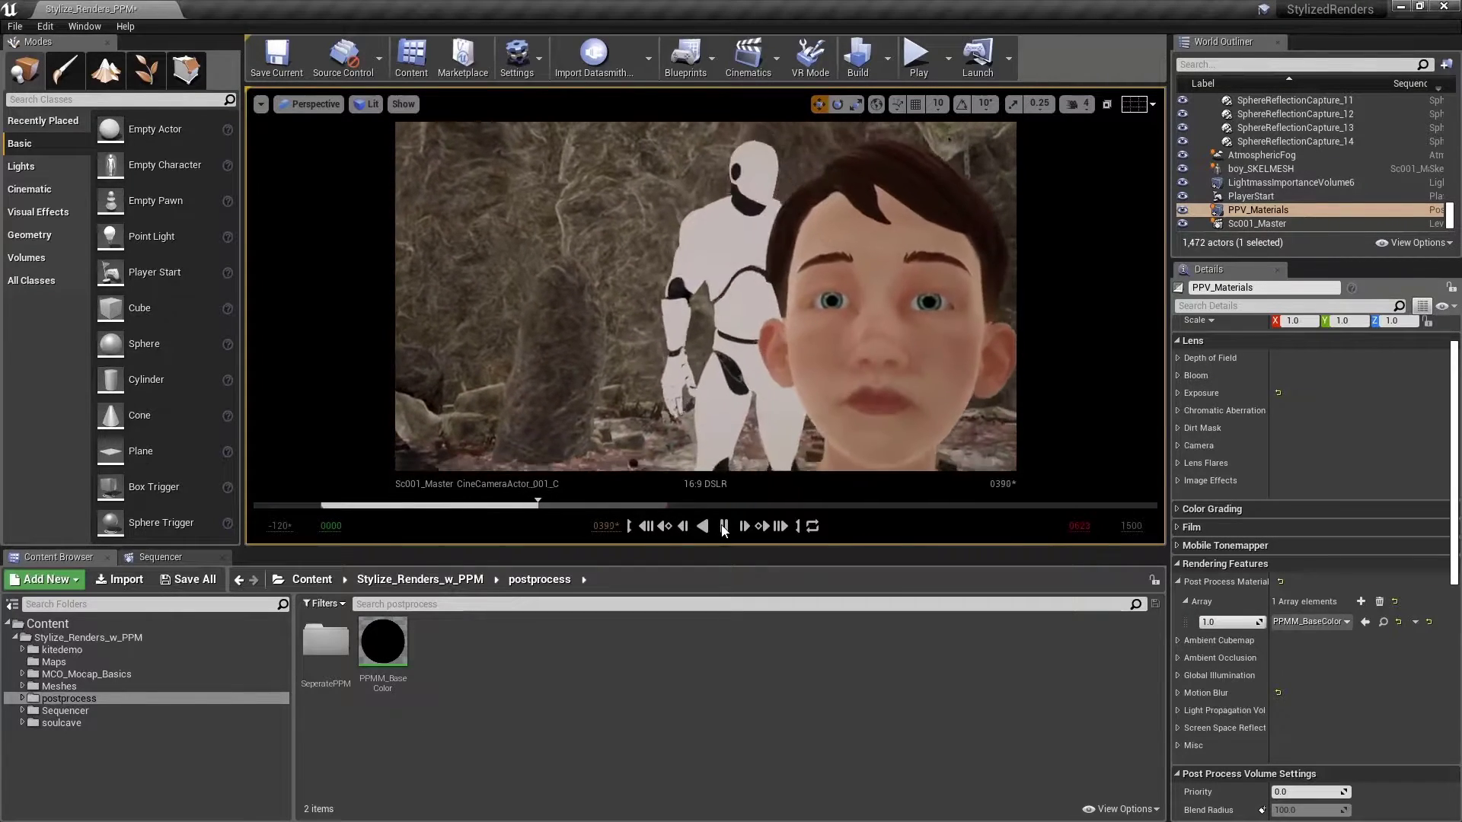
- Pause the sequence playback and switch the viewport to the Scene Depth buffer visualization
left_click(723, 526)
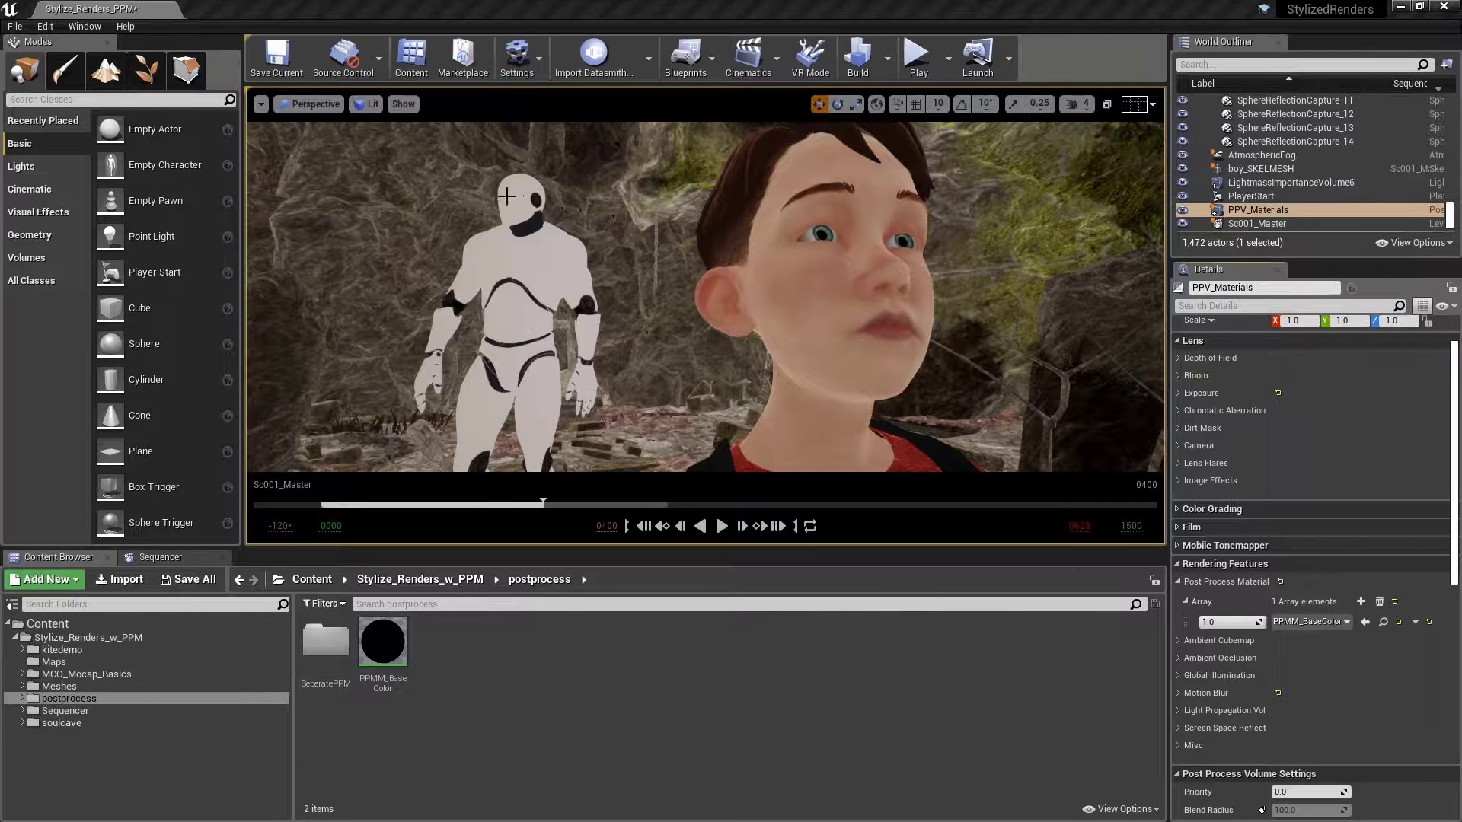
left_click(370, 108)
mouse_move(393, 299)
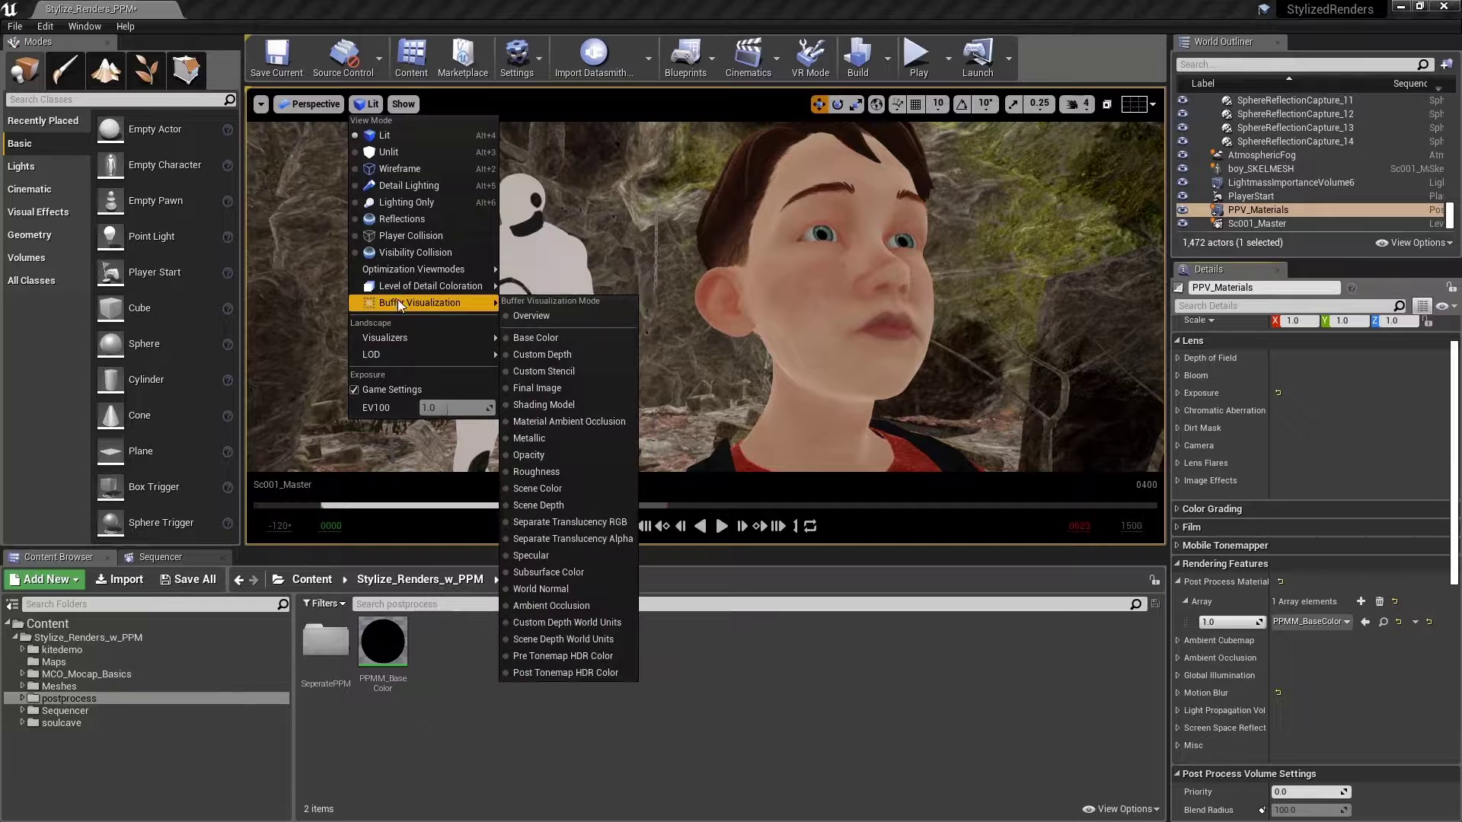
left_click(543, 505)
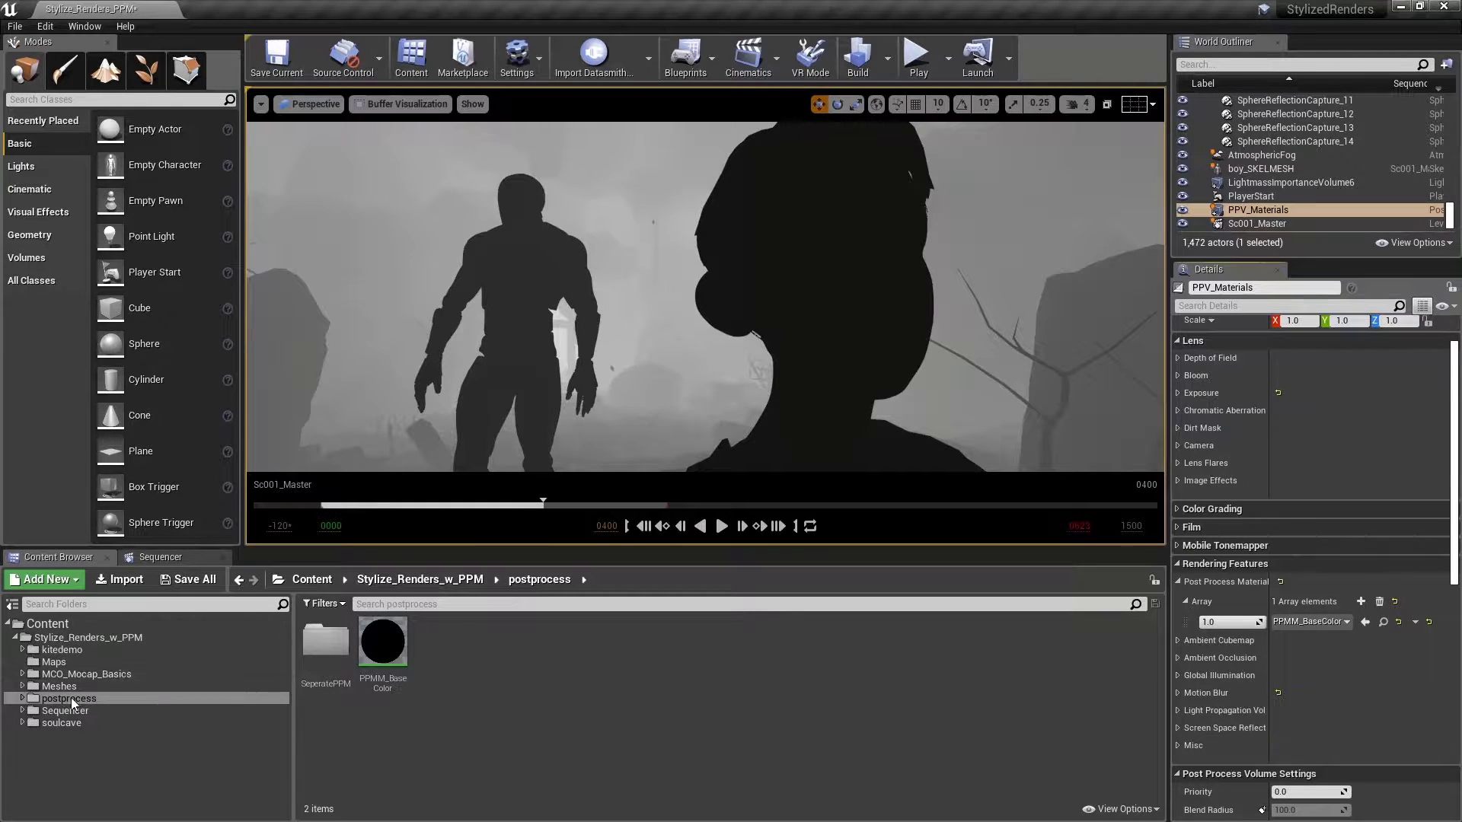
- Create a material named PPMM_Outlines in the postprocess folder and open it for editing
right_click(487, 693)
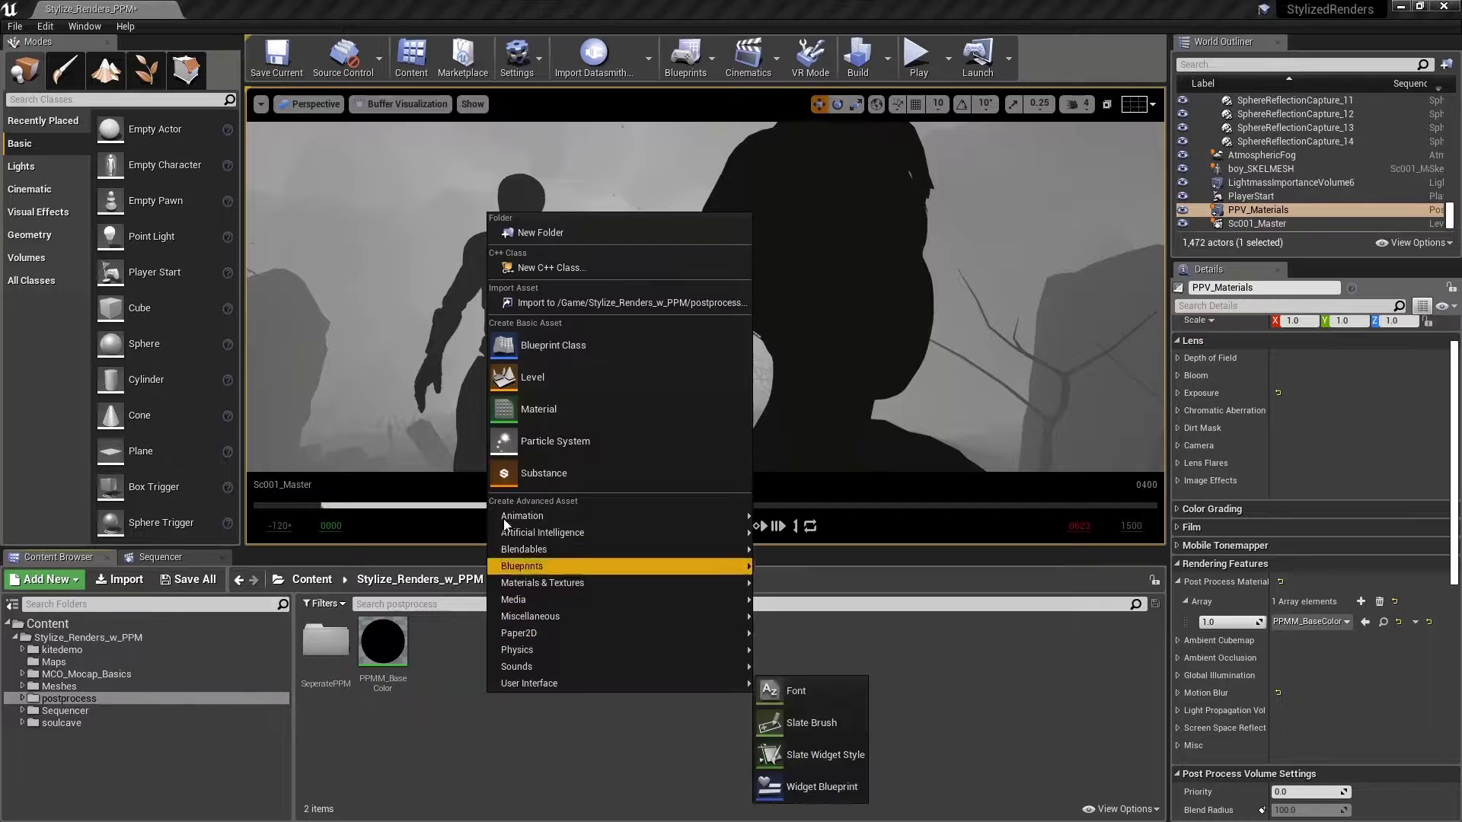
left_click(506, 415)
type("PPMM_Outlines")
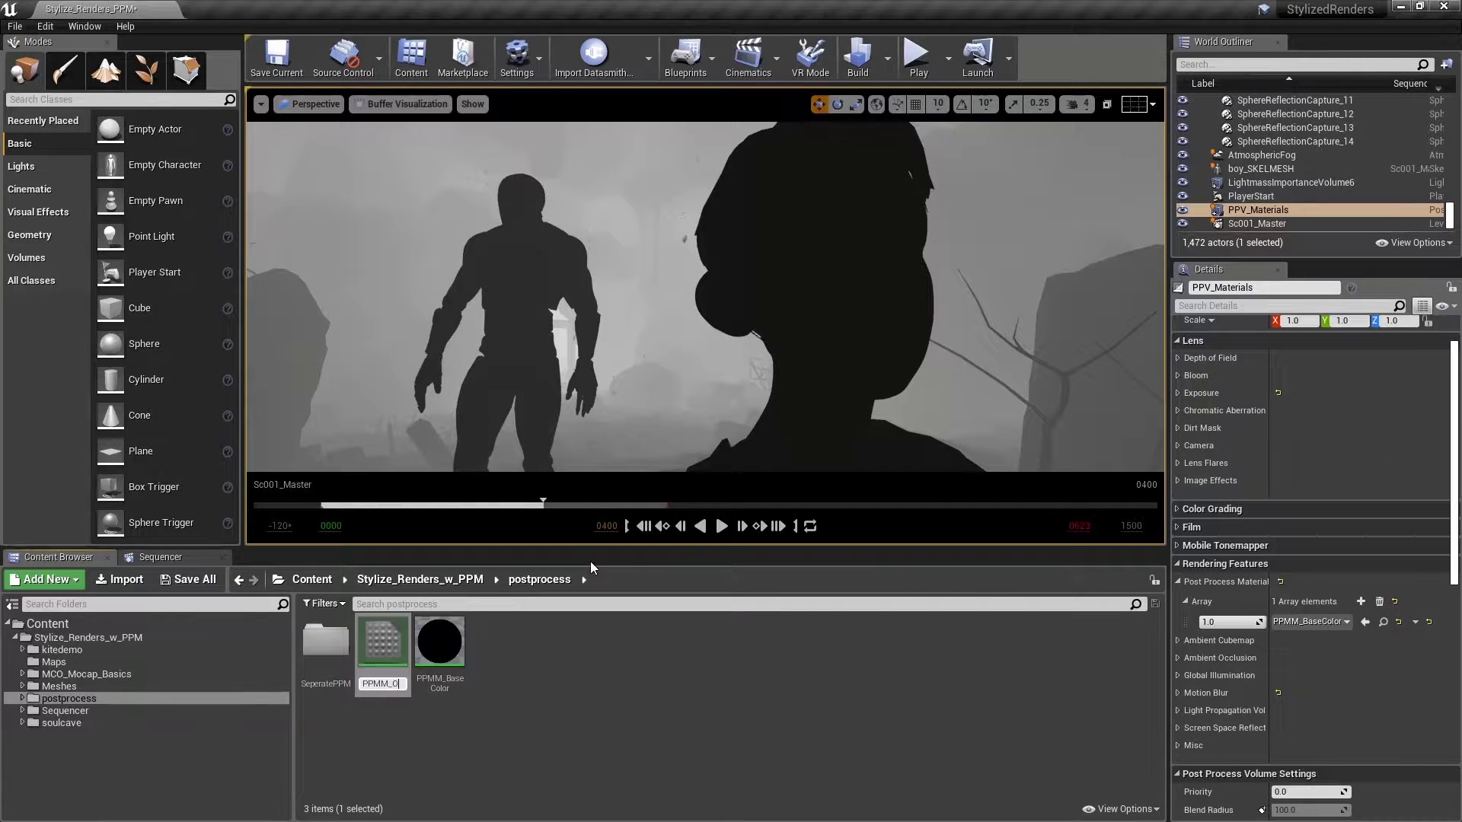
key("Return")
double_click(439, 639)
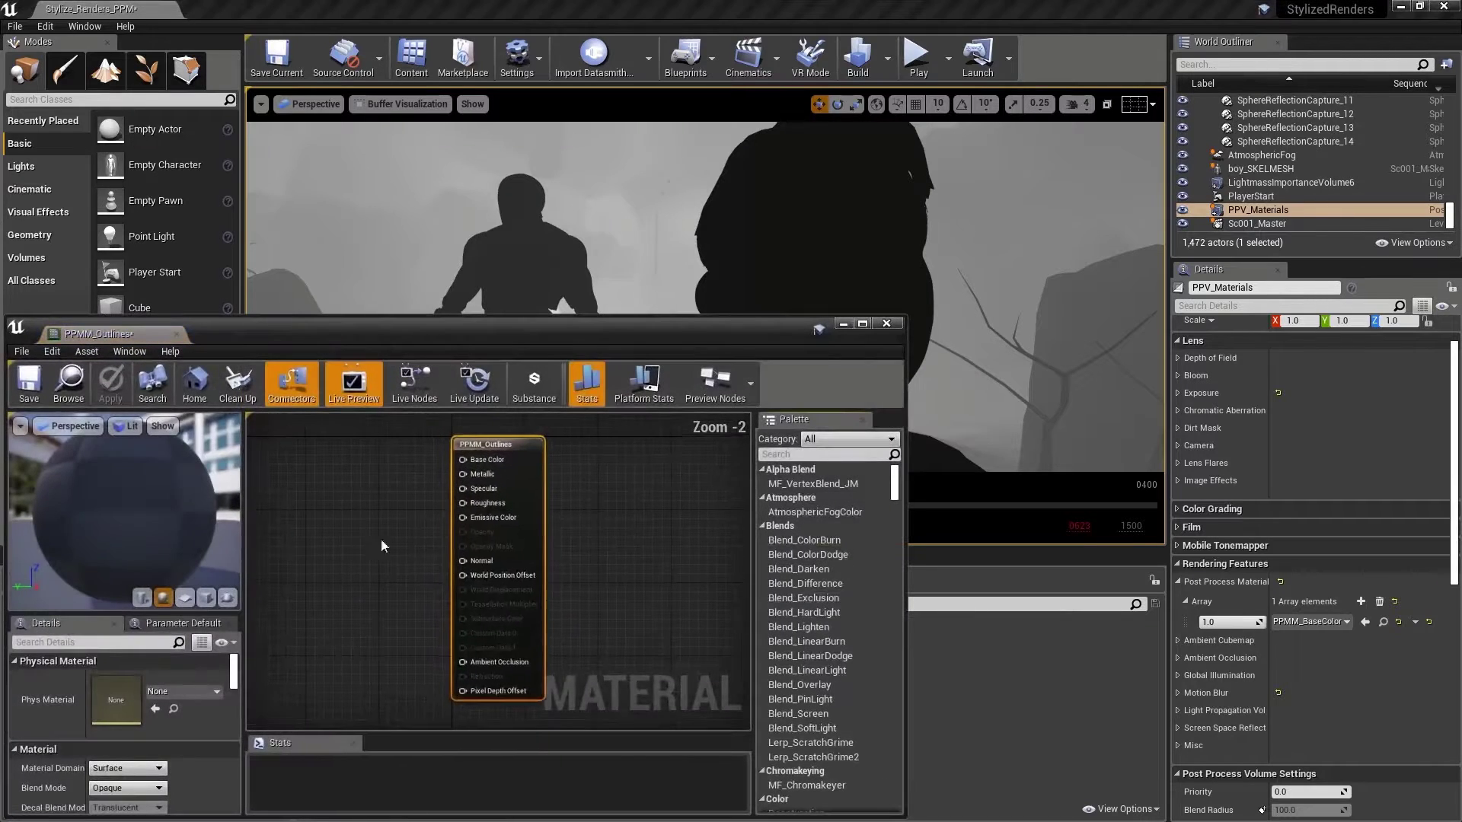
- Set the material's domain to Post Process and its blendable location to Before Tonemapping
left_click(128, 769)
left_click(126, 748)
scroll(127, 747, "down", 5)
scroll(130, 743, "down", 5)
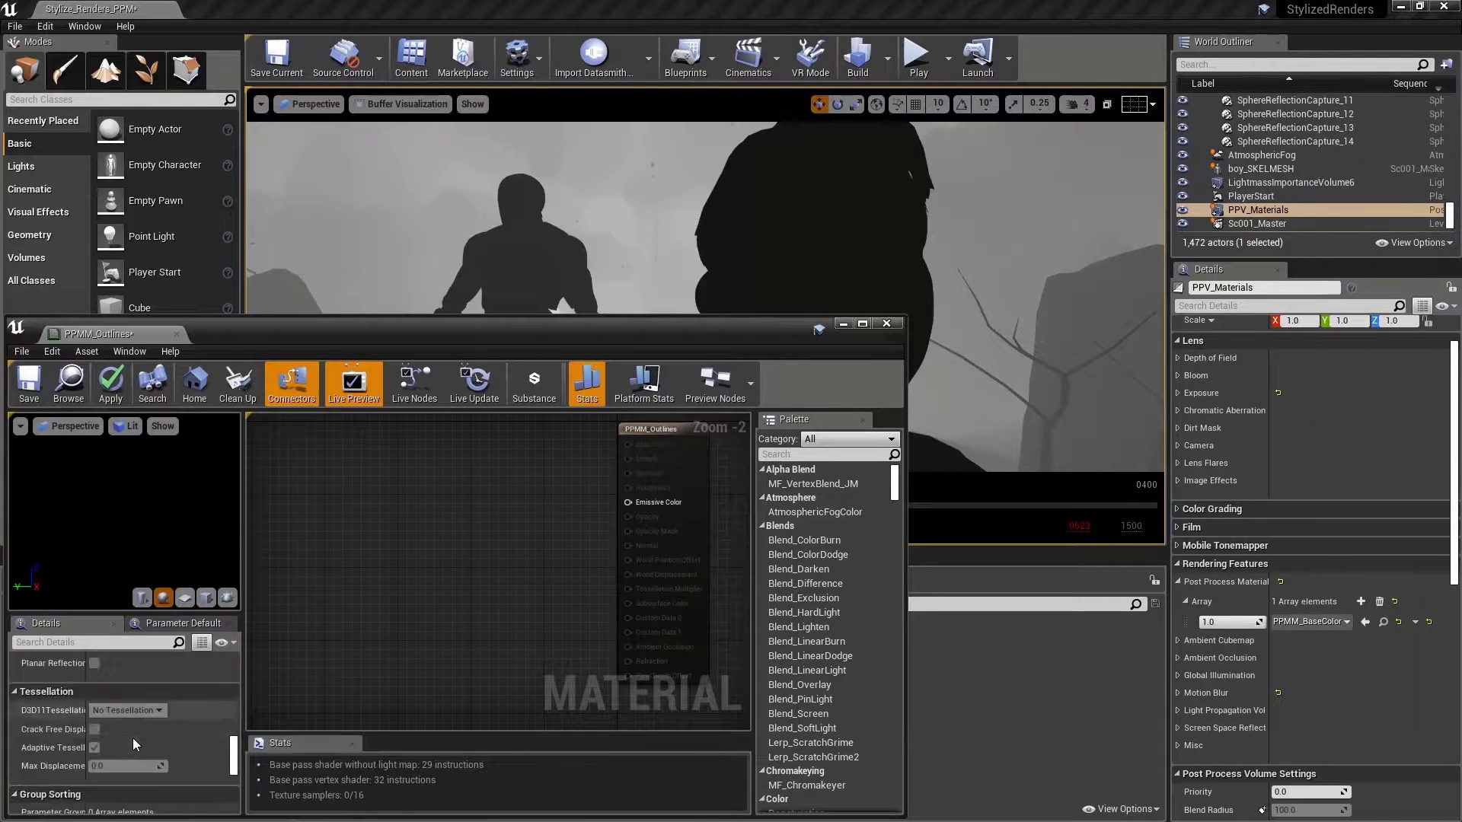
left_click(131, 738)
left_click(128, 761)
- Add a SceneTexture node to the graph and set its scene texture to SceneDepth
right_click(386, 505)
type("scene")
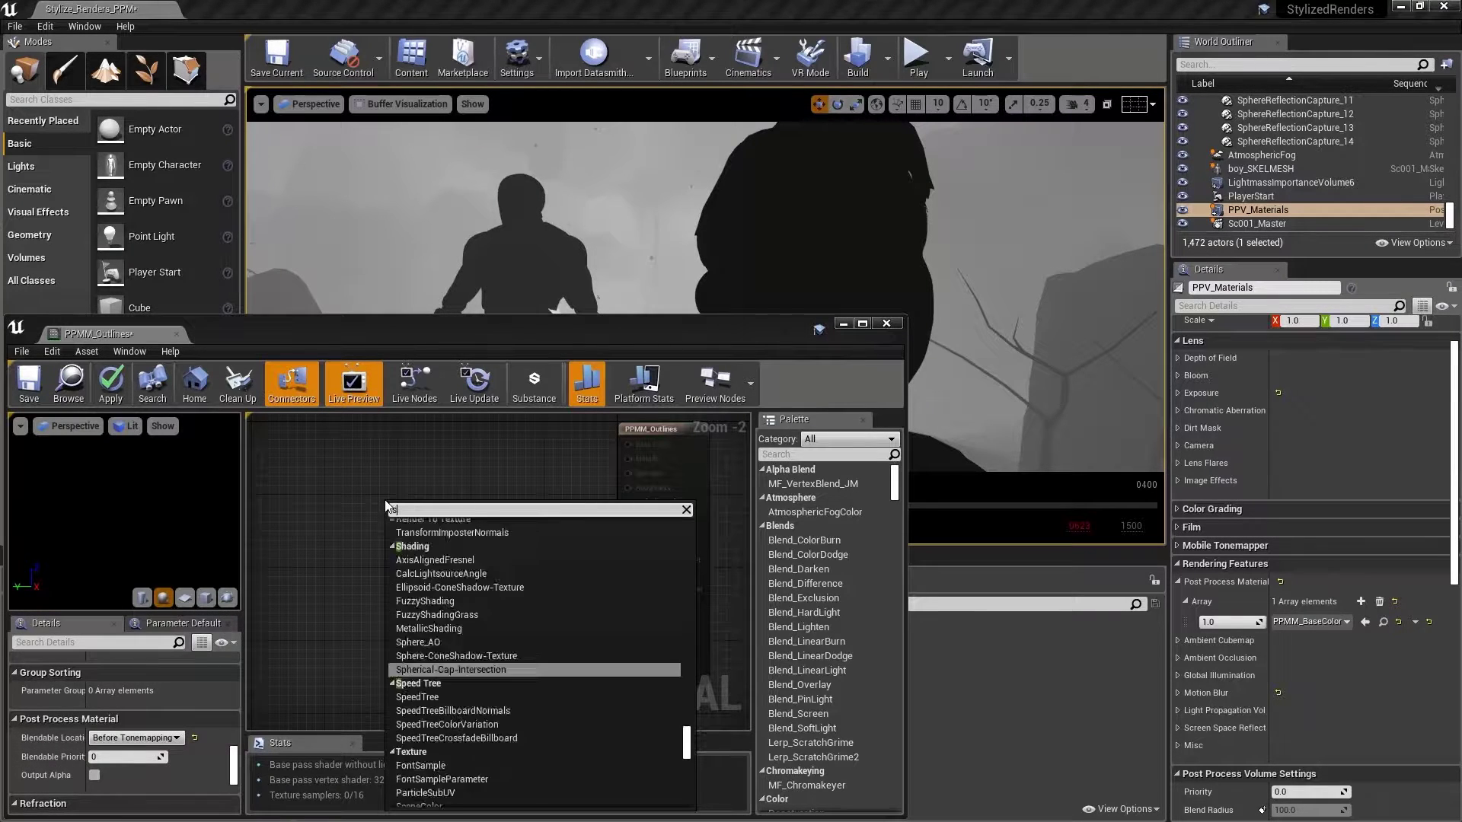
left_click(424, 690)
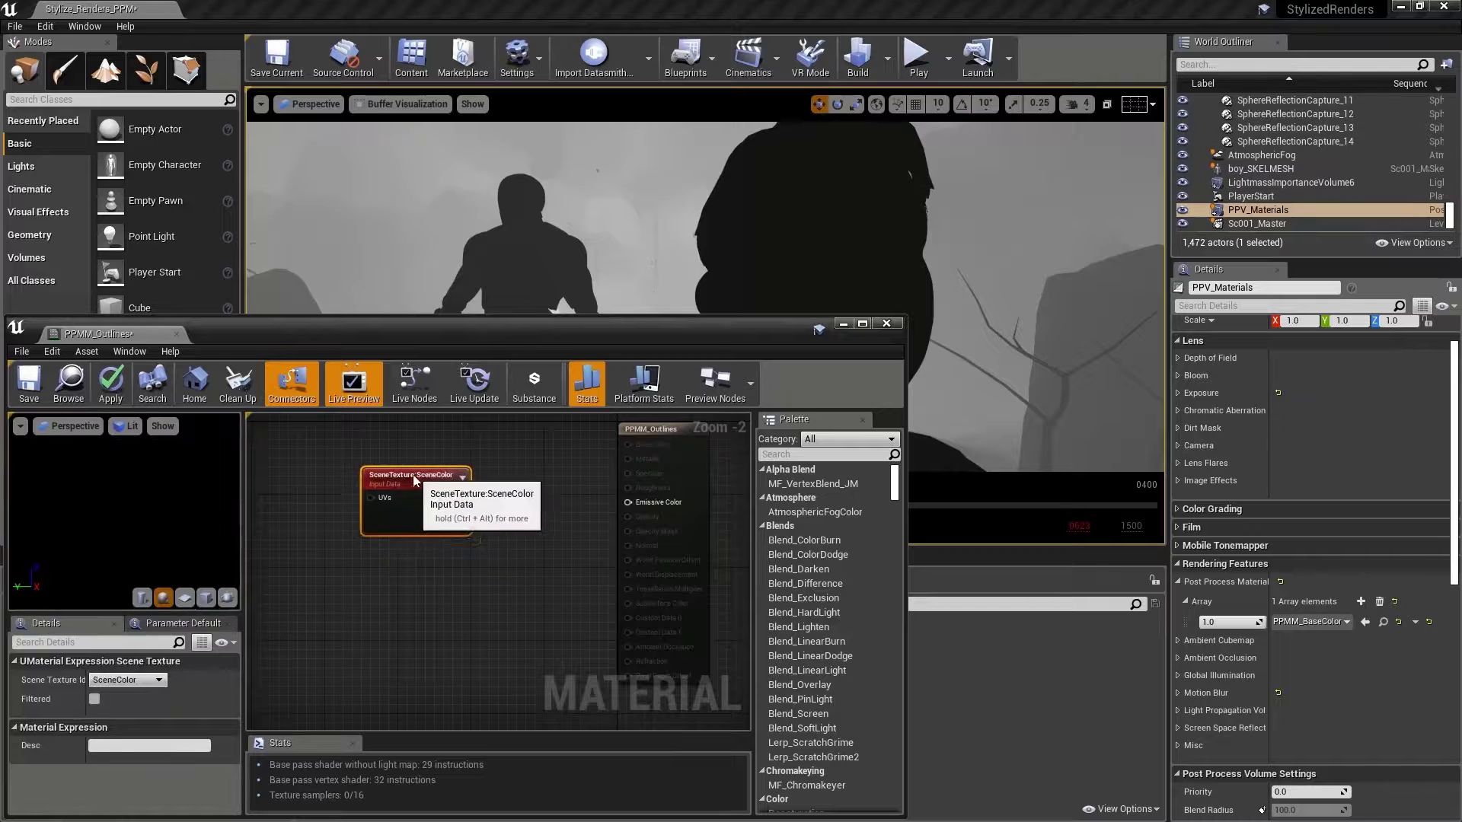
left_click(160, 681)
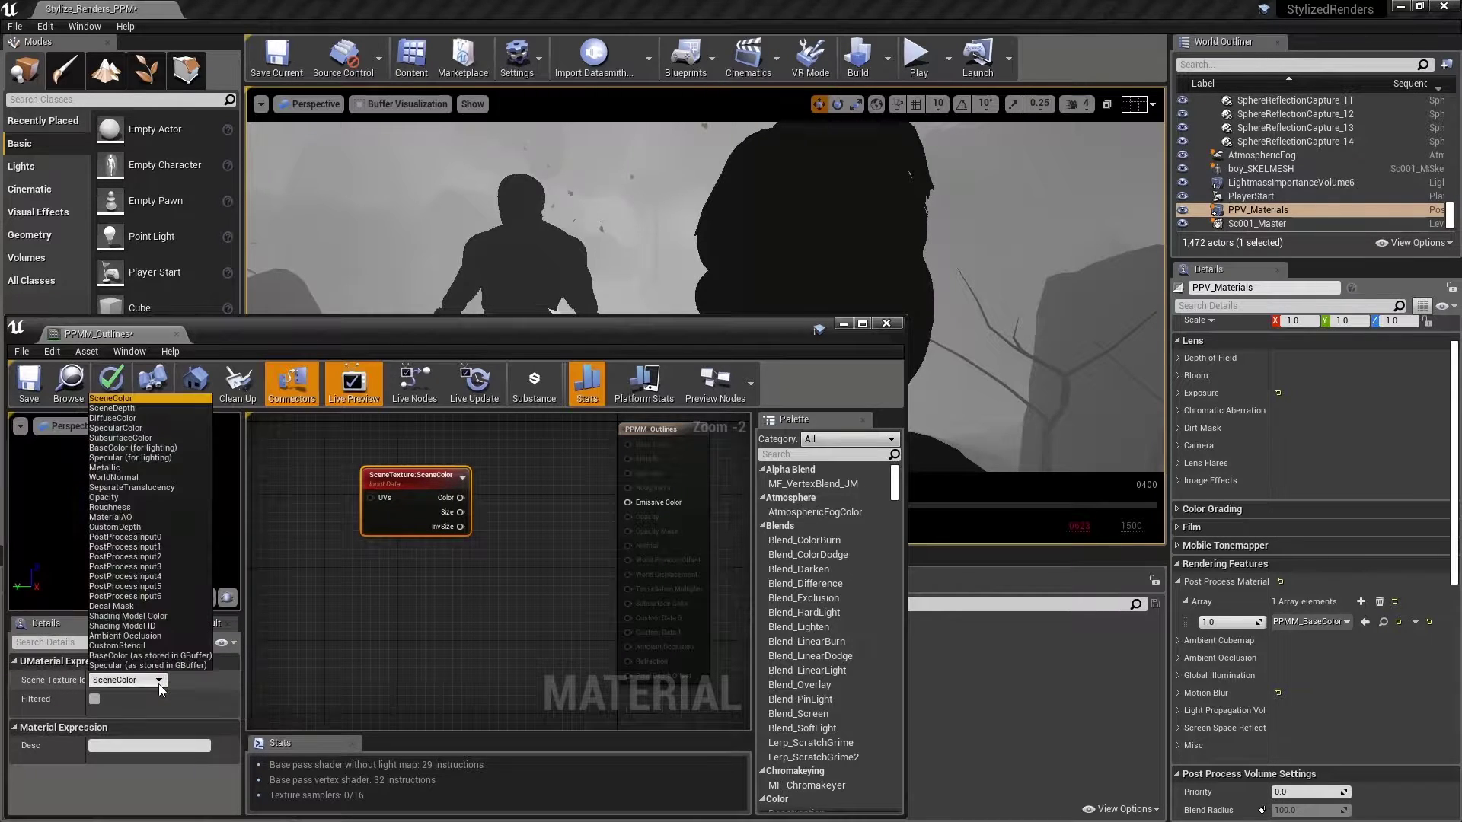
left_click(116, 412)
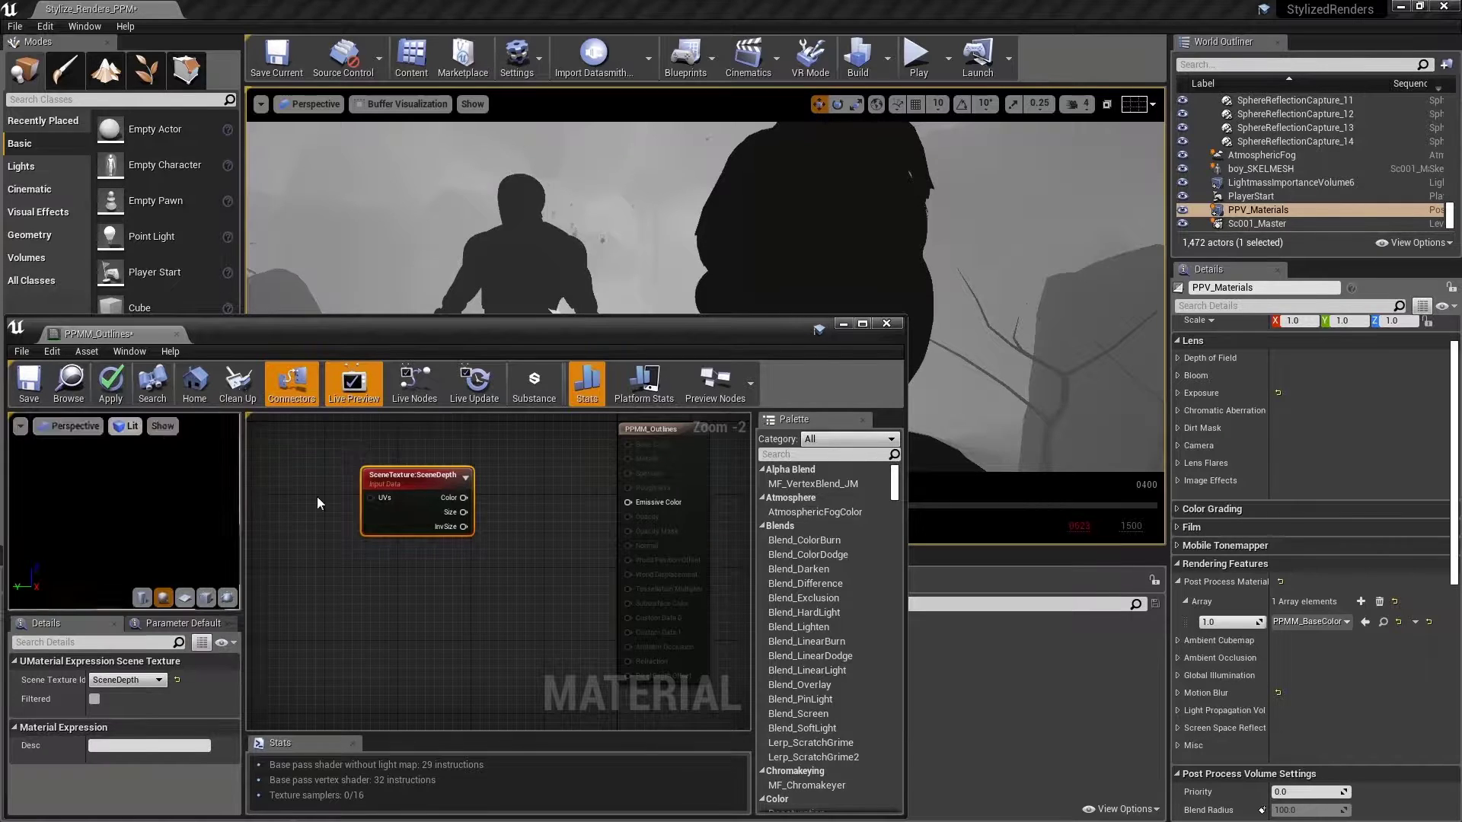
- Add a ComponentMask node fed by the SceneDepth Color output and restrict it to the R channel
right_click_drag(482, 539, 424, 577)
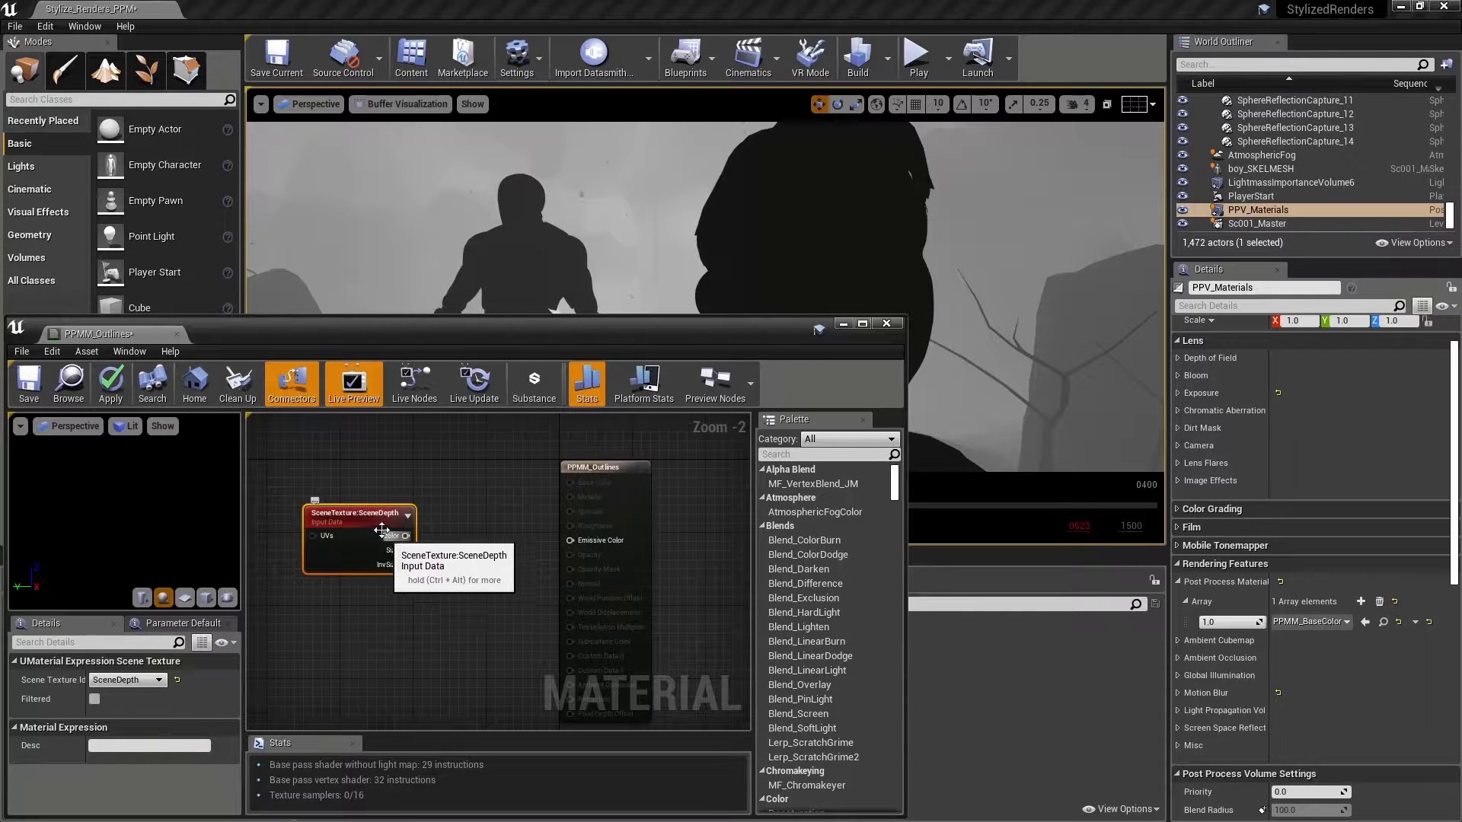
left_click_drag(381, 532, 427, 531)
type("comp")
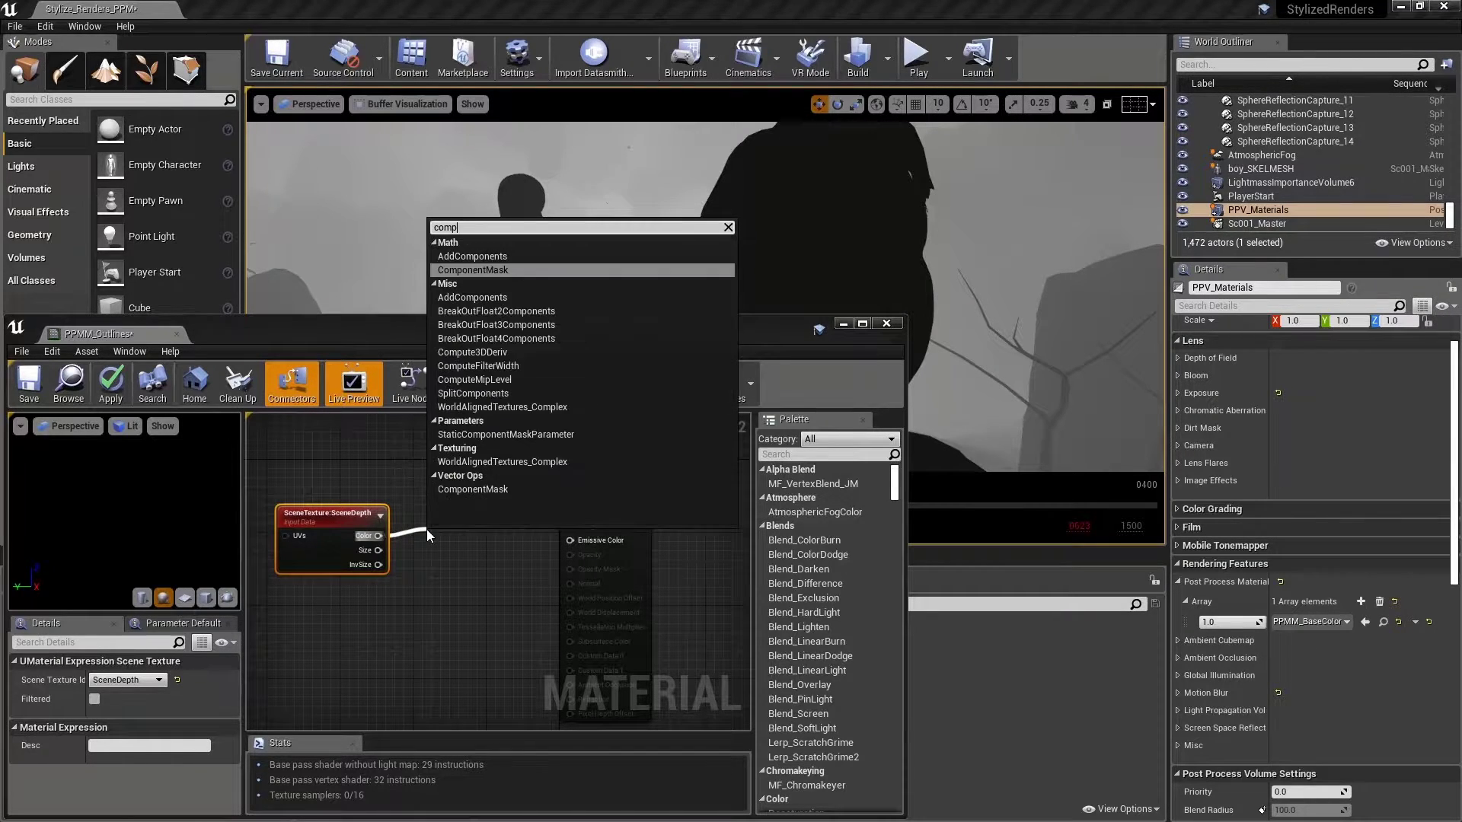
left_click(477, 269)
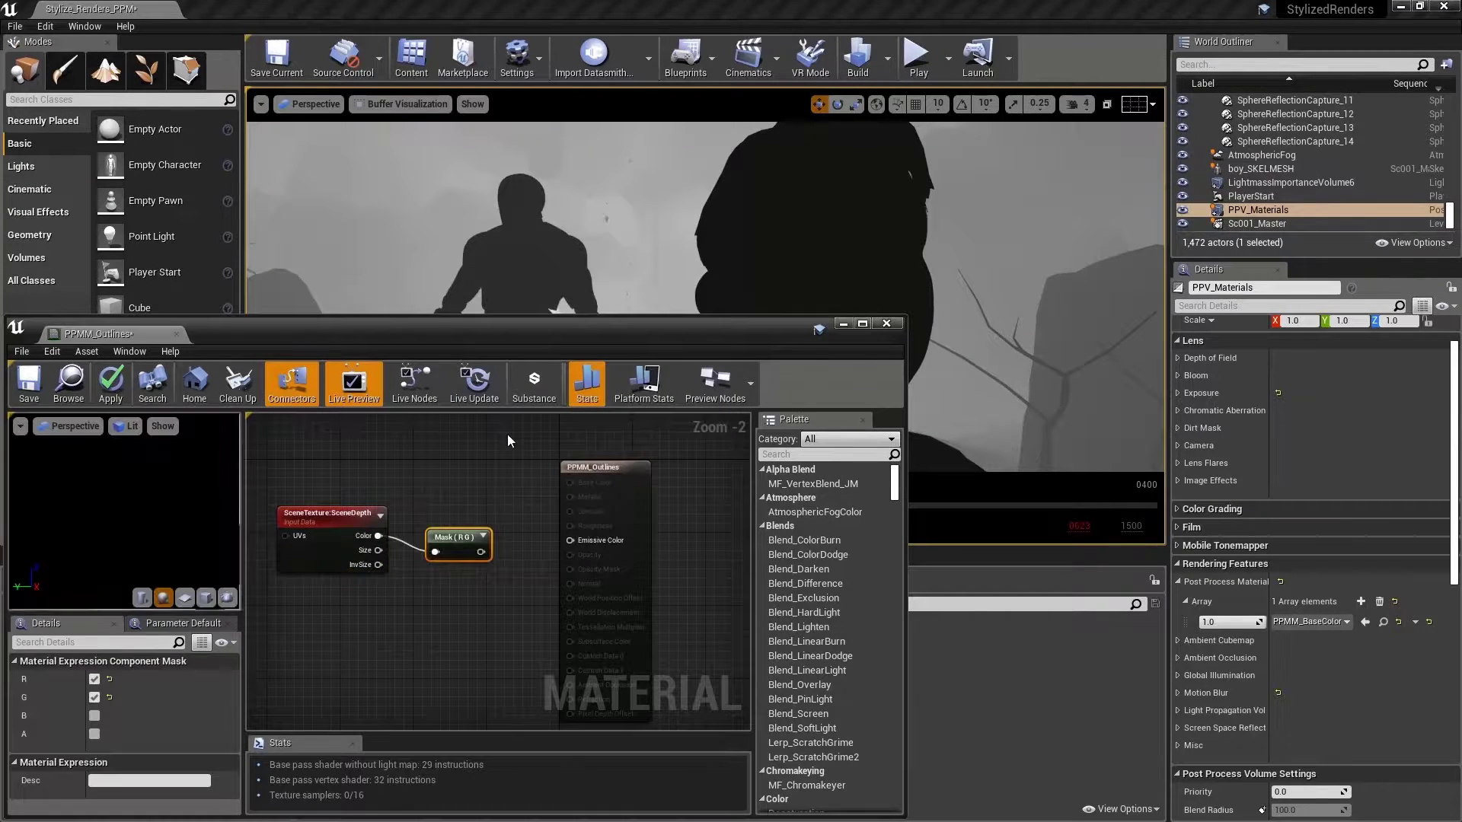
left_click(93, 716)
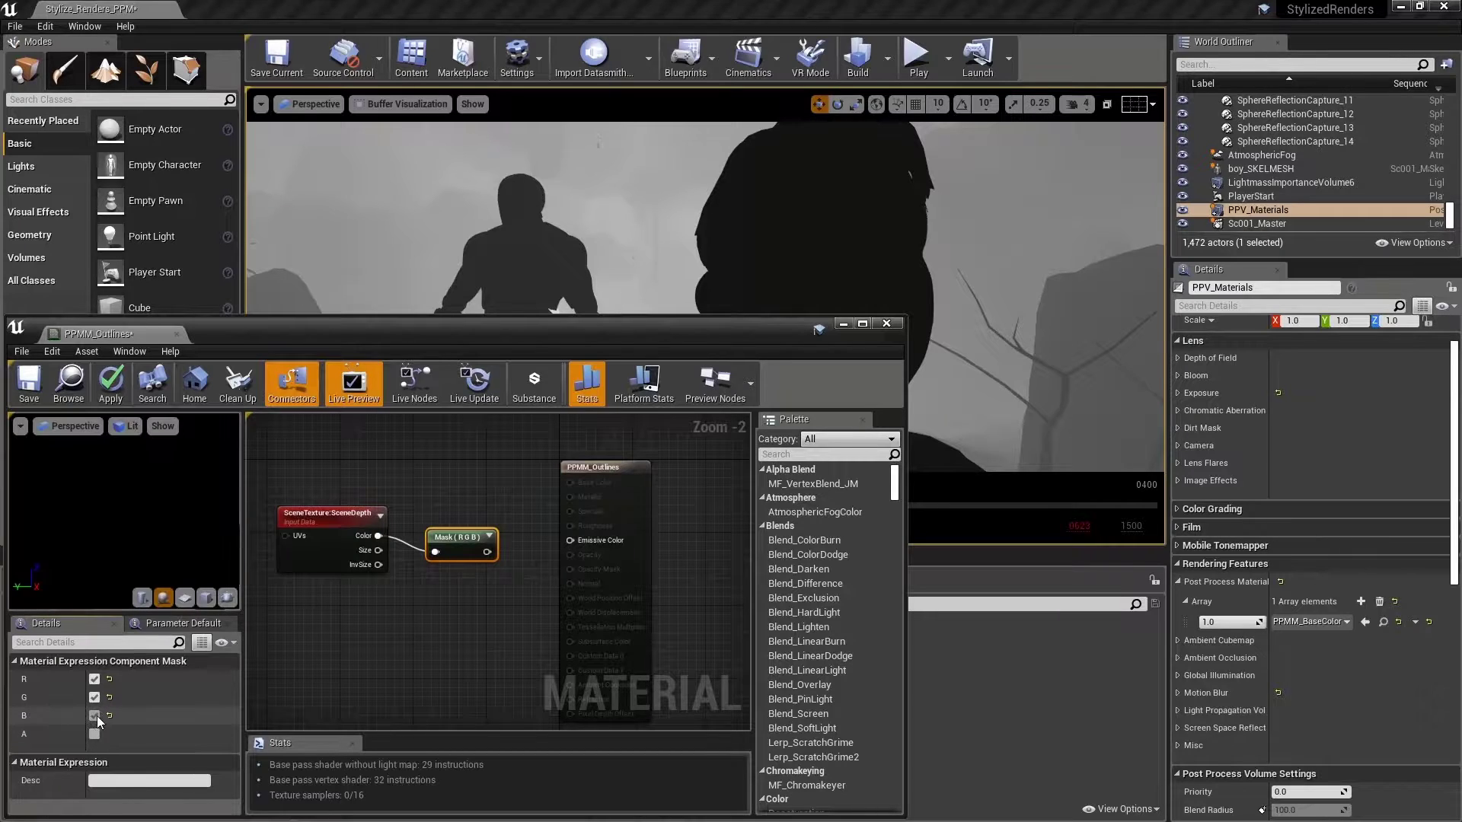
left_click(94, 716)
left_click(93, 697)
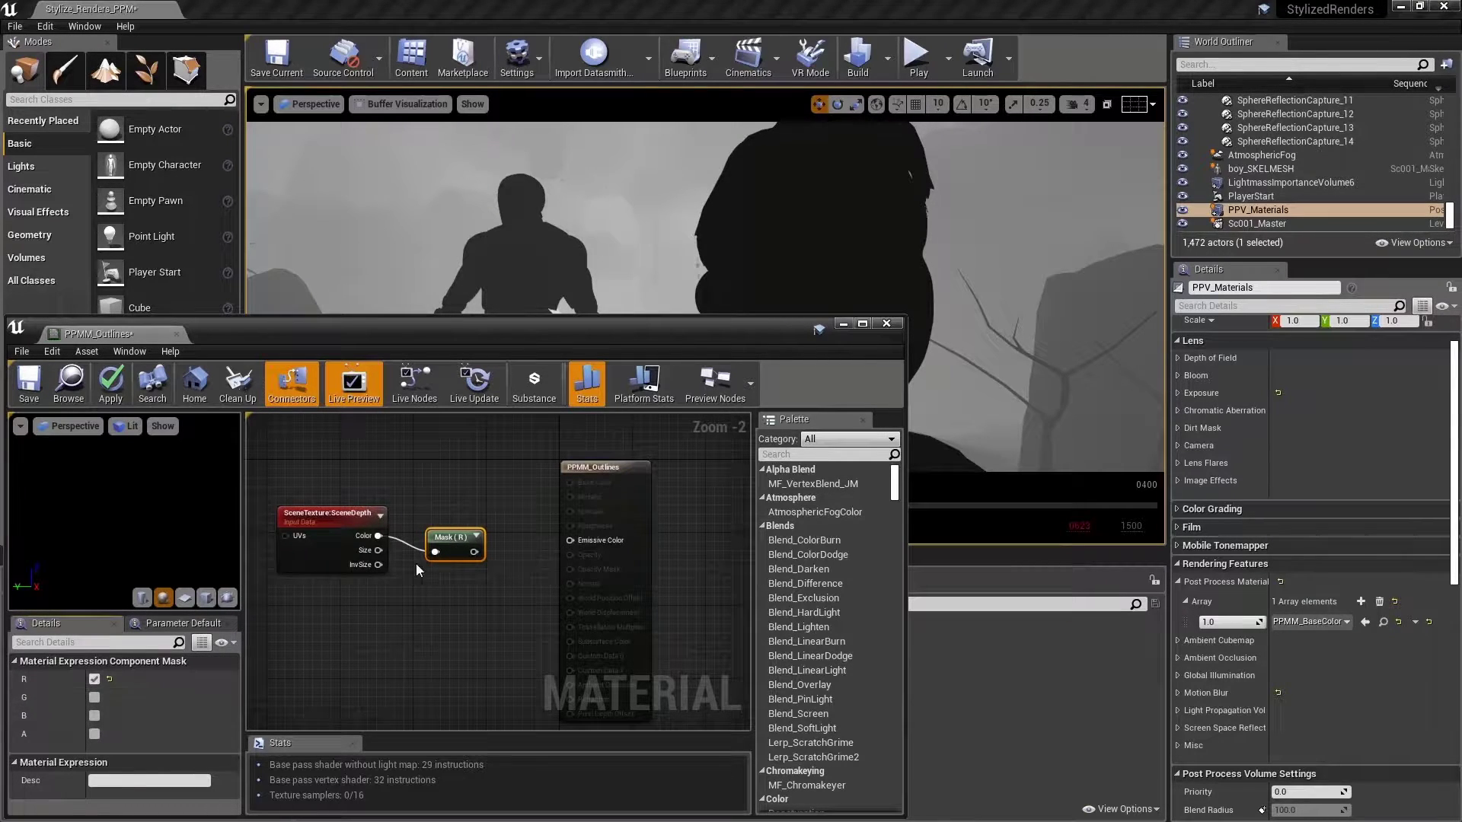
- Connect the R mask's output to the material's Emissive Color and save the material
left_click_drag(473, 552, 571, 541)
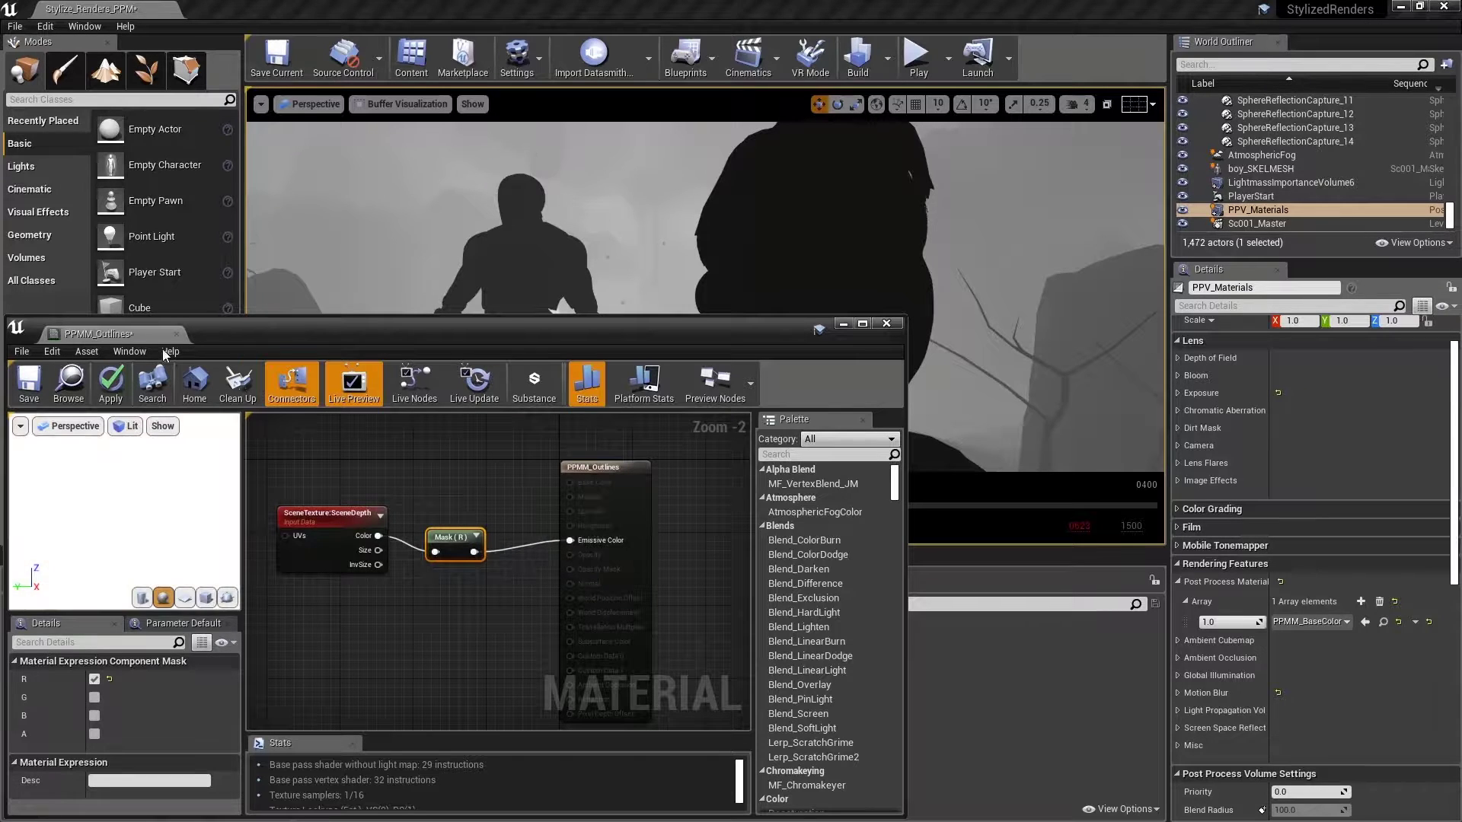
key("ctrl+s")
left_click(914, 617)
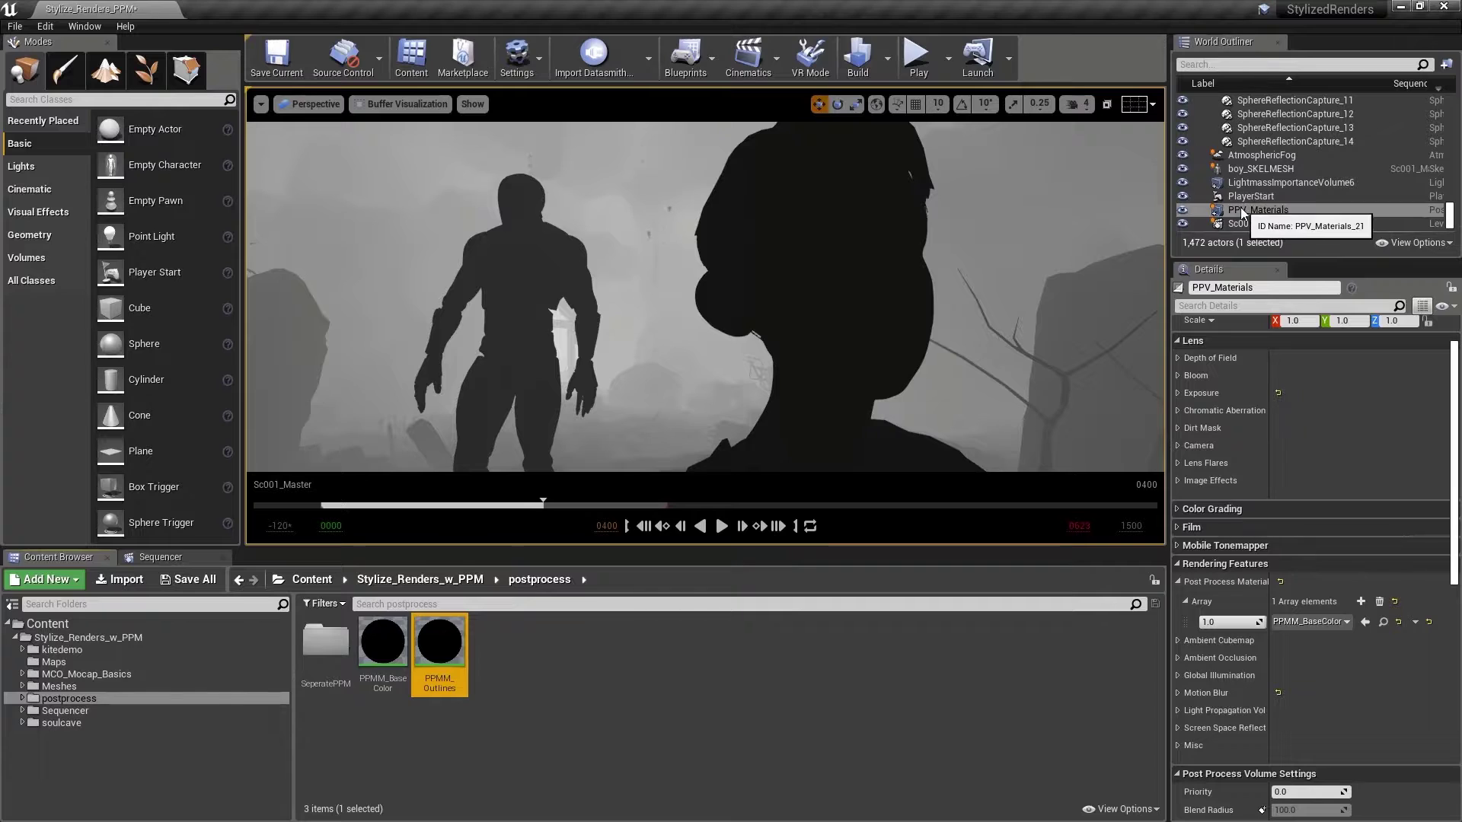
- Add a second post process material entry to PPV_Materials as an asset reference and assign PPMM_Outlines to it
left_click(1303, 216)
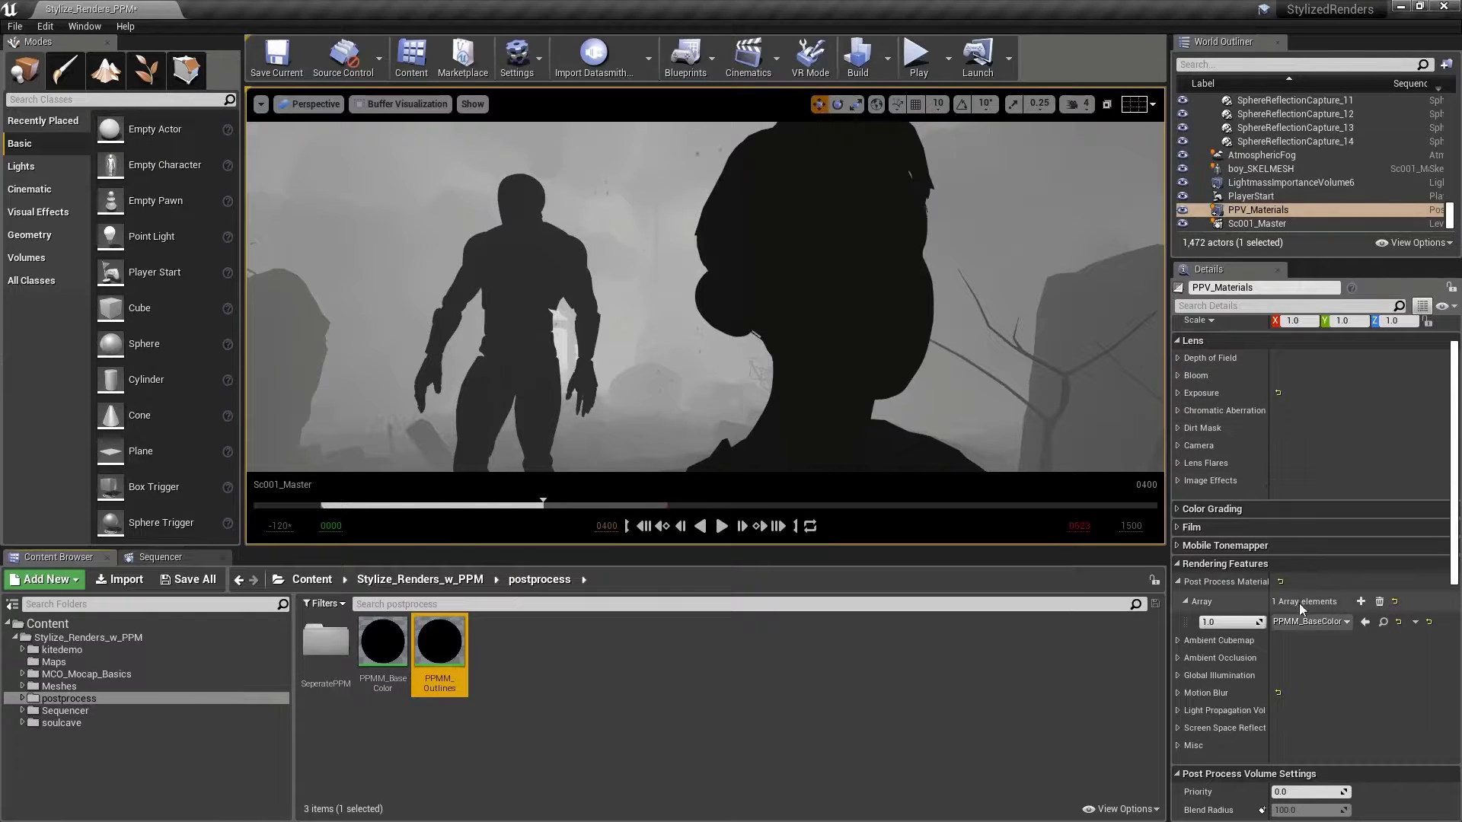
left_click(1361, 602)
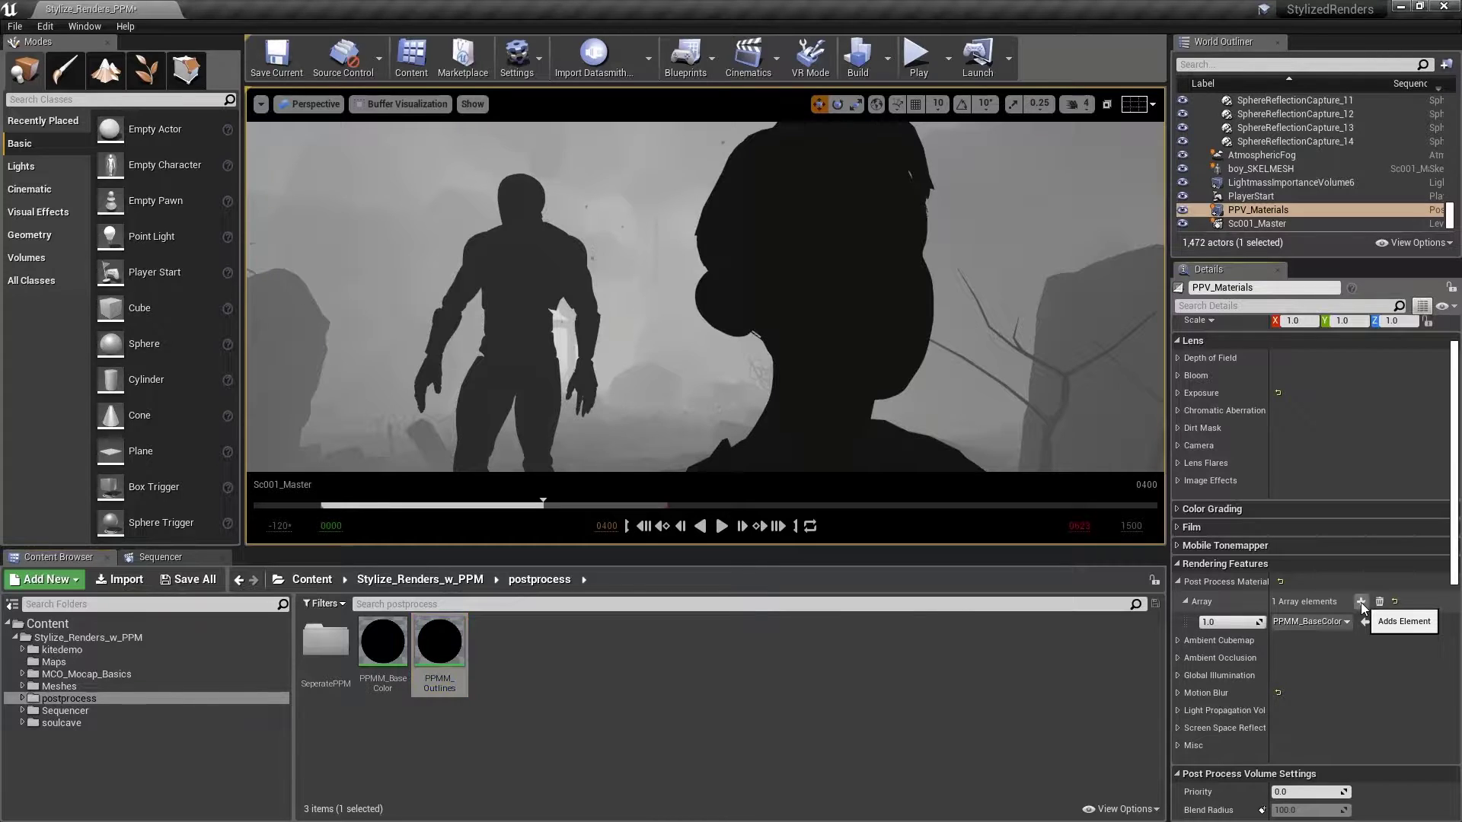
left_click(1331, 644)
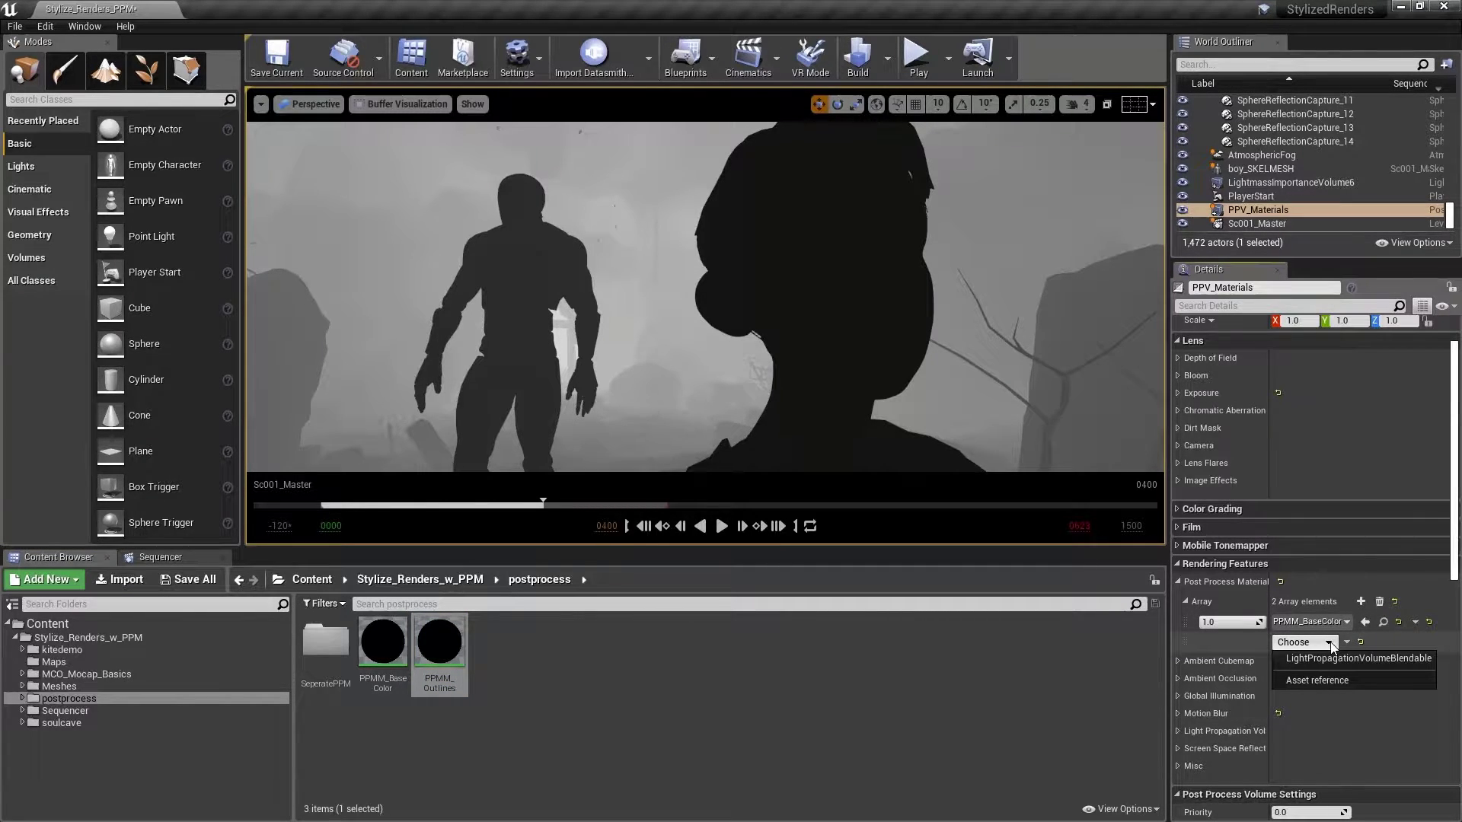
left_click(1306, 681)
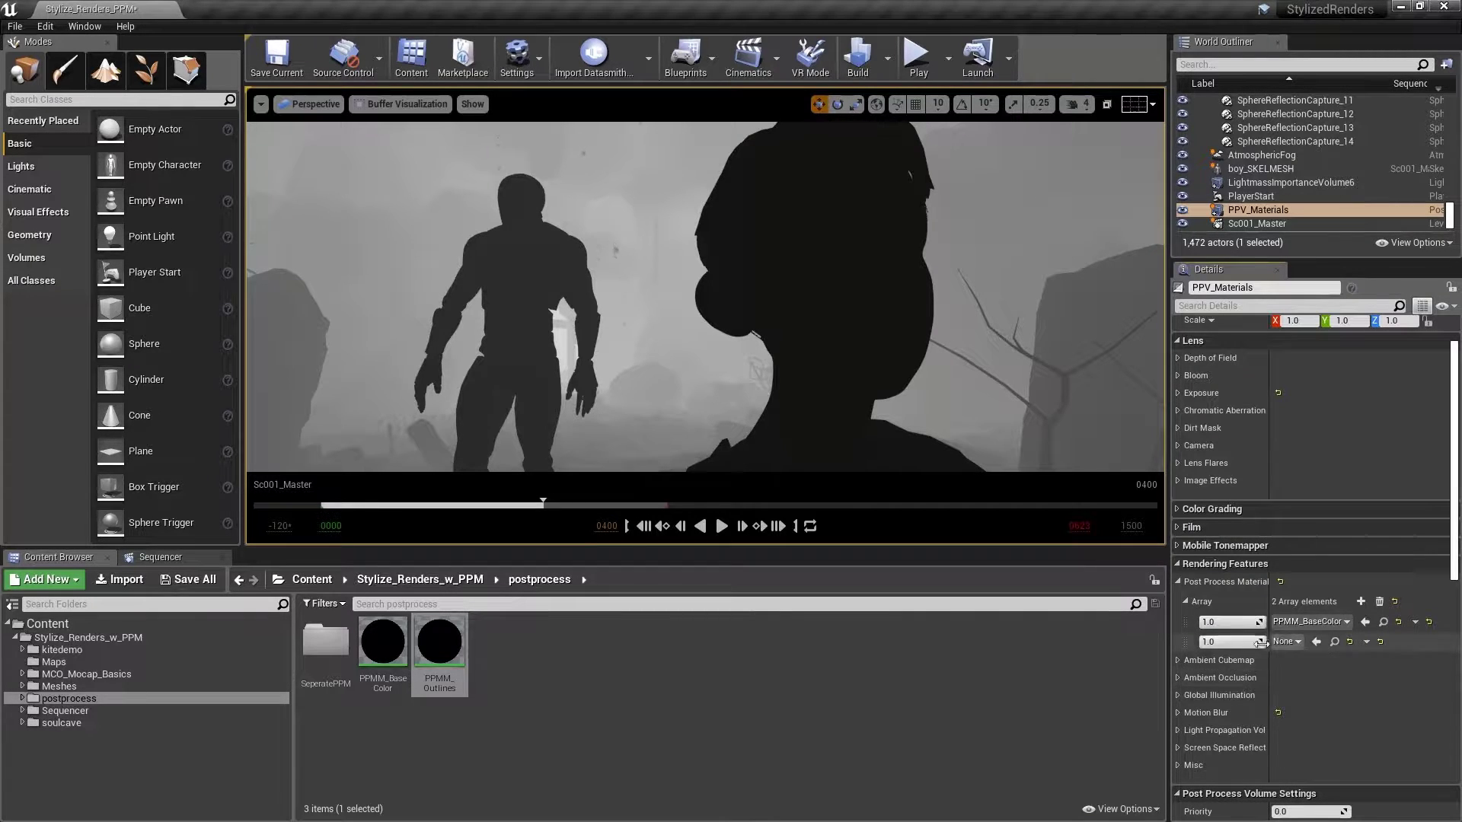
left_click(439, 646)
left_click(1316, 642)
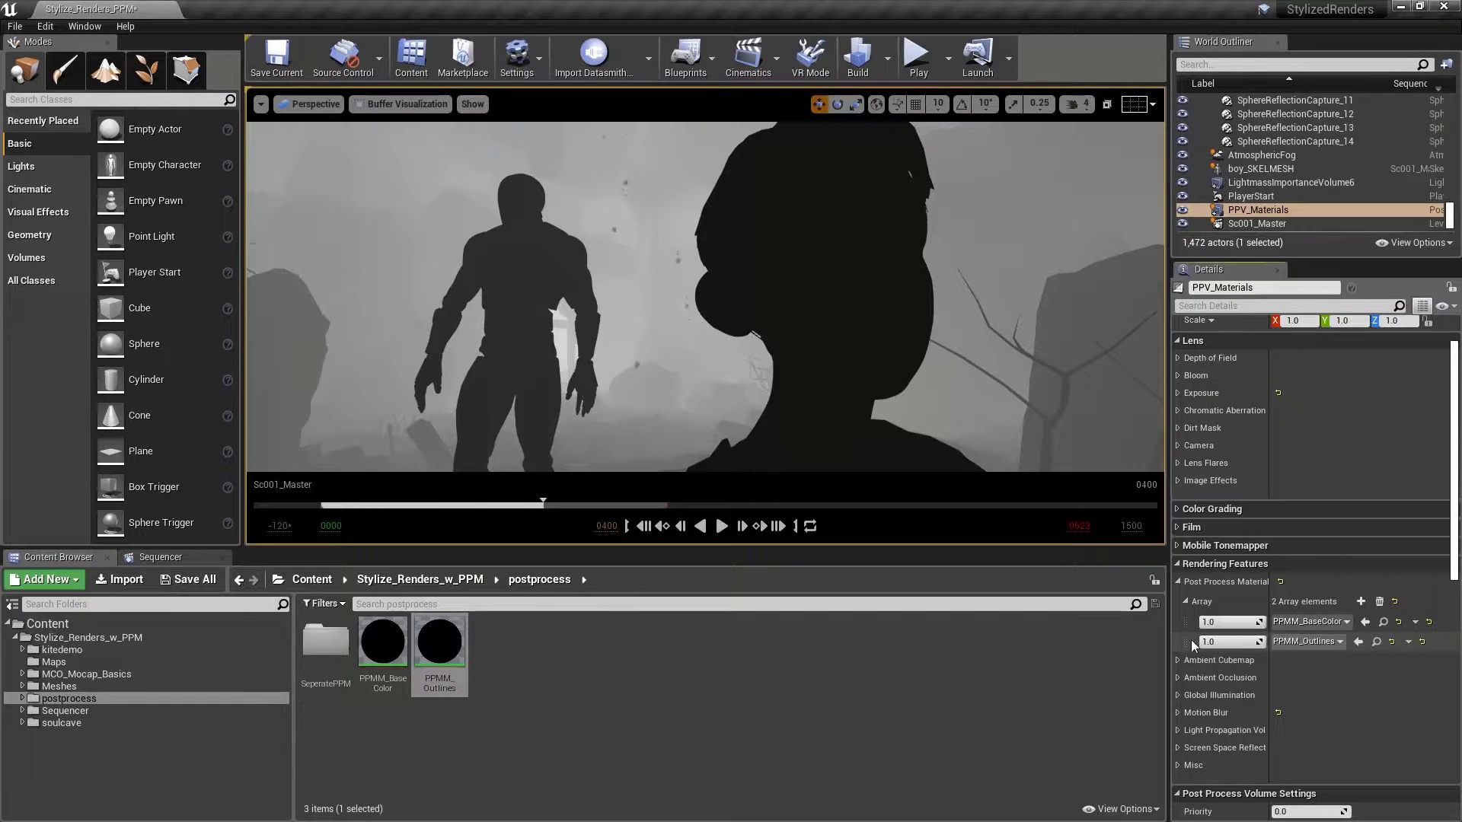
- Move PPMM_Outlines above PPMM_BaseColor in the post process materials array and return the viewport to Lit mode
left_click_drag(1183, 642, 1181, 624)
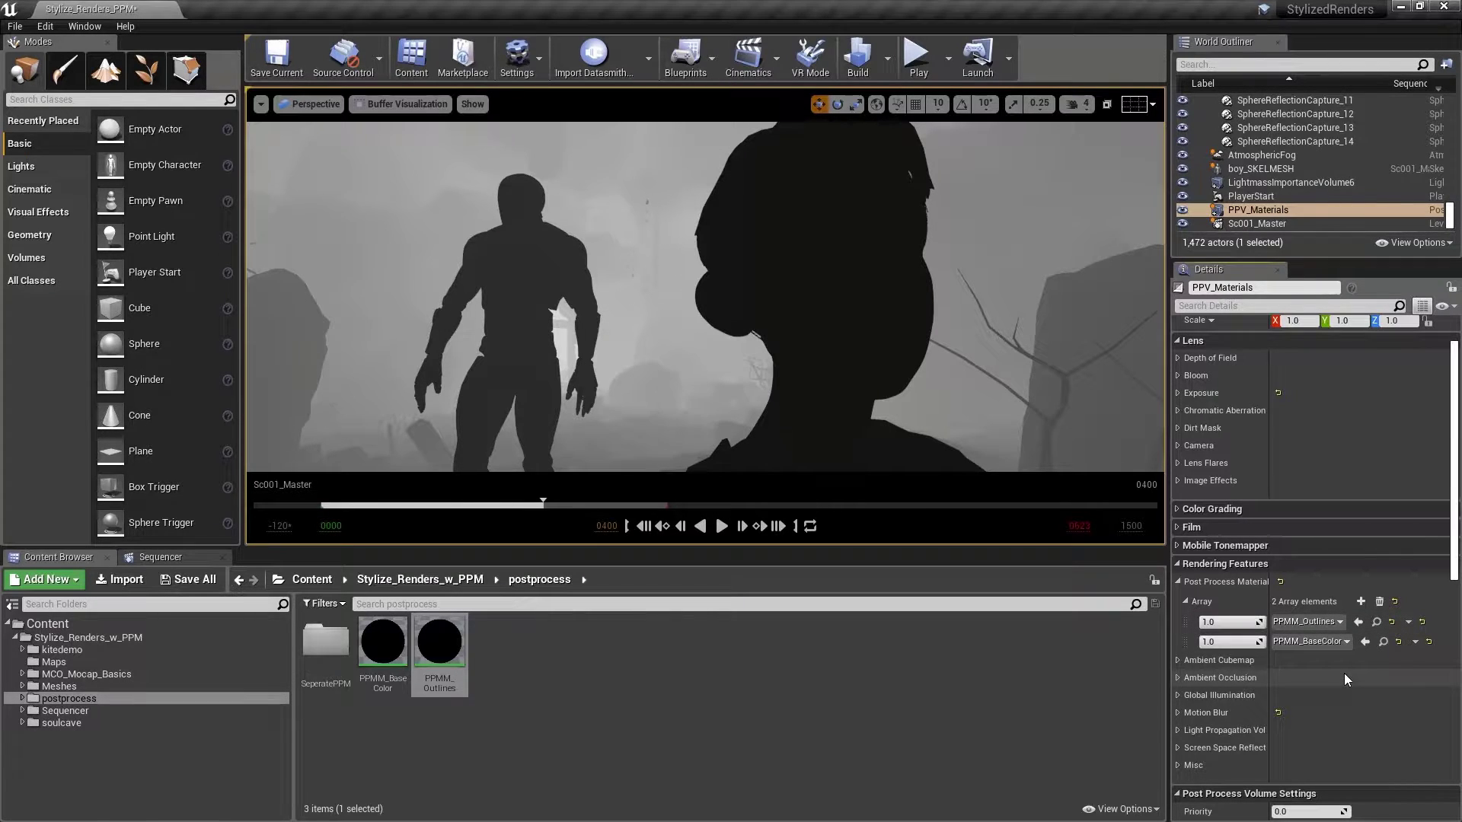
left_click(375, 108)
left_click(383, 137)
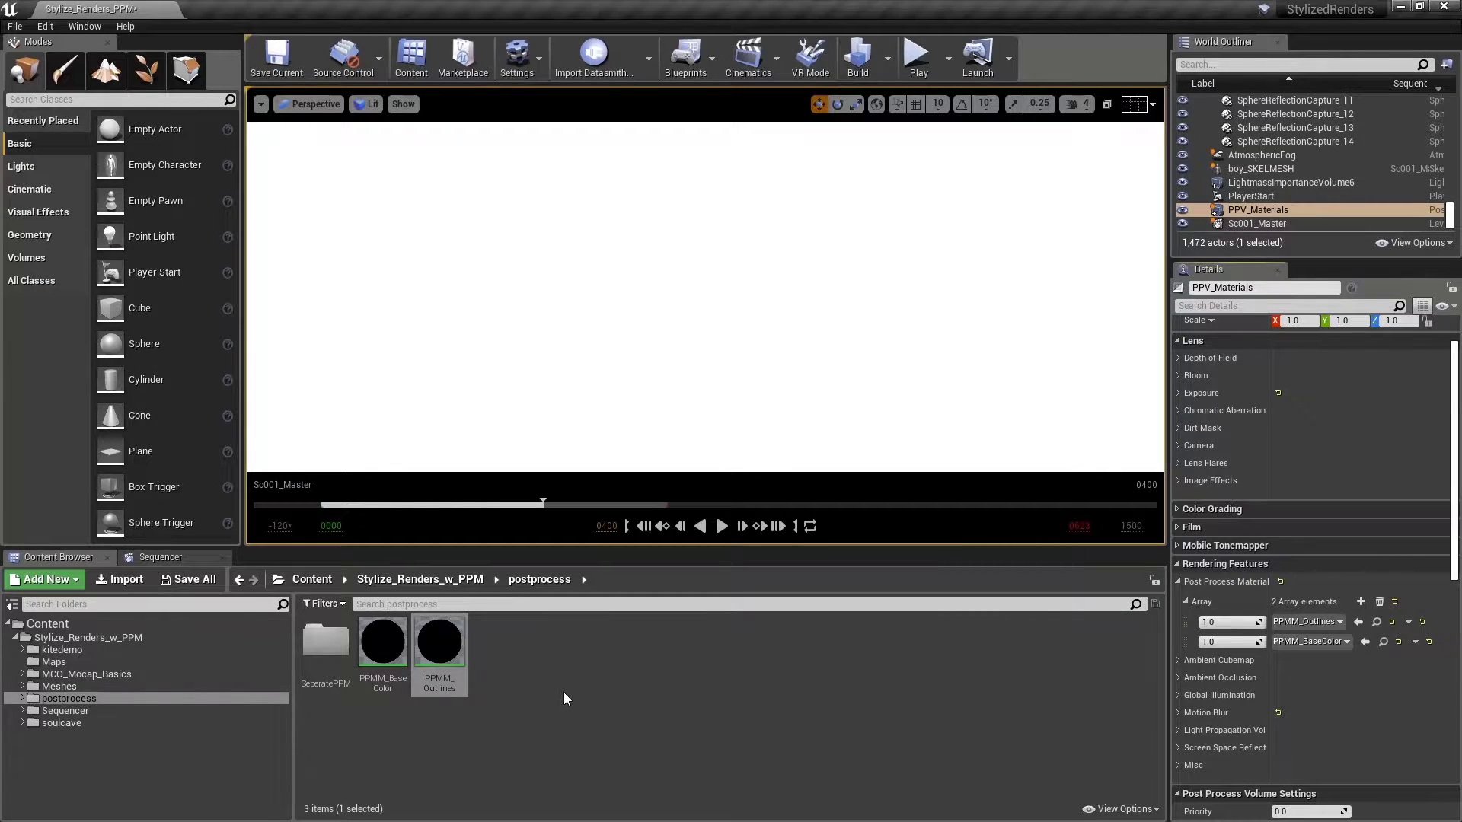
- Reopen PPMM_Outlines, duplicate the SceneDepth node and place the copy well to the left of the original
double_click(439, 647)
right_click_drag(594, 487, 534, 458)
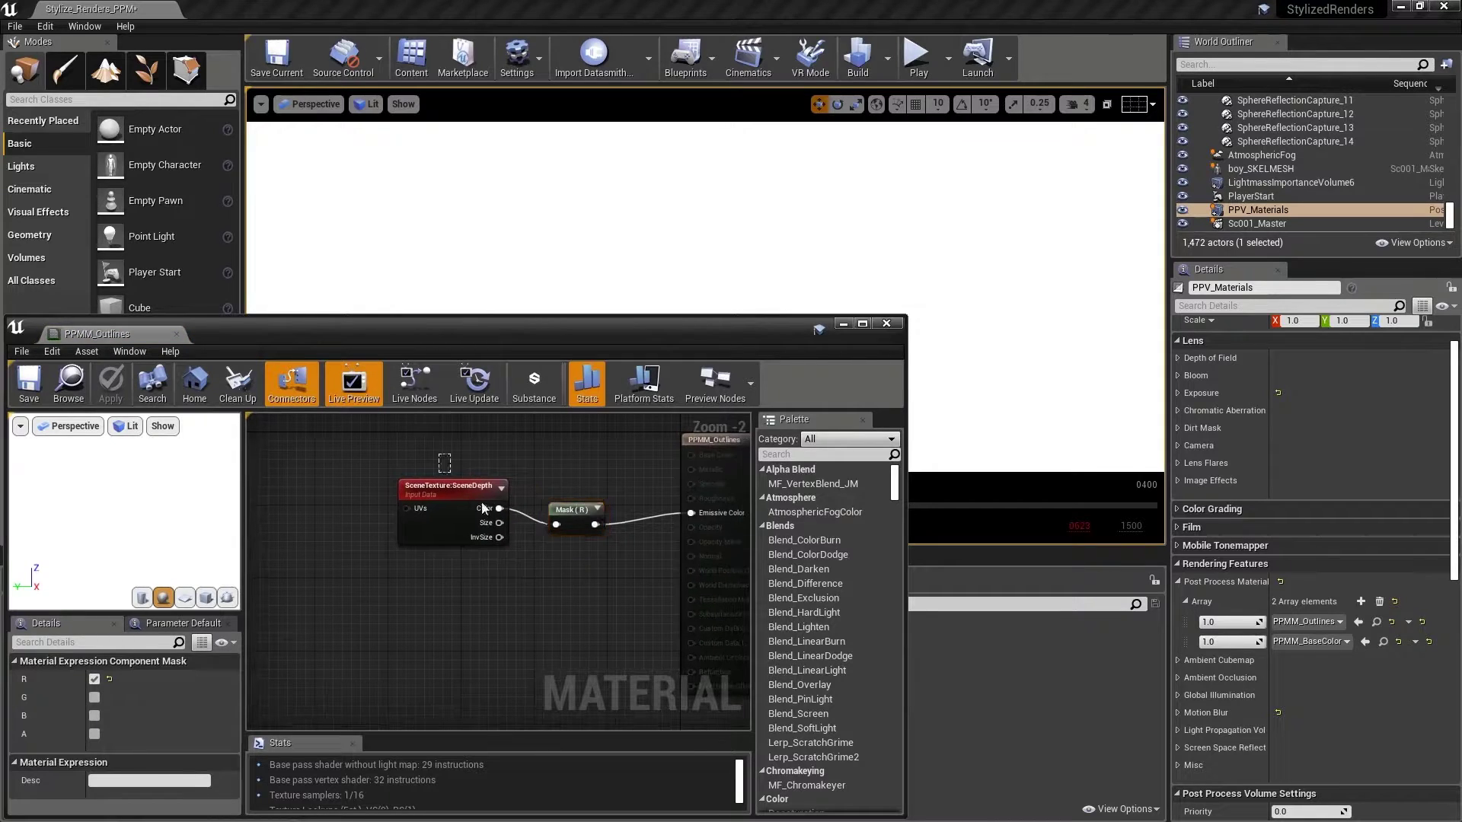
left_click(534, 458)
left_click(468, 483)
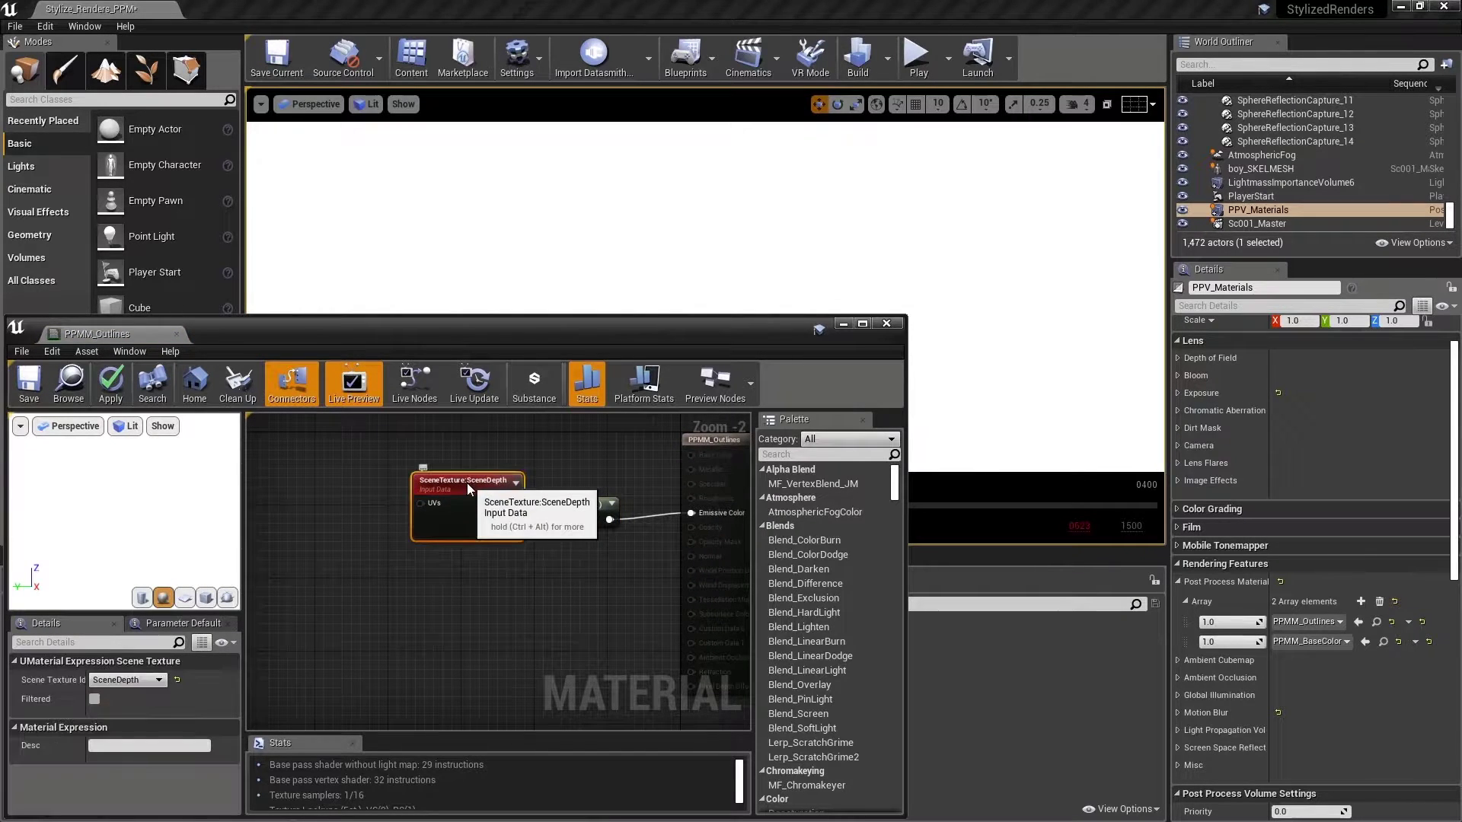
key("ctrl+w")
left_click_drag(427, 474, 383, 482)
right_click_drag(384, 482, 370, 503)
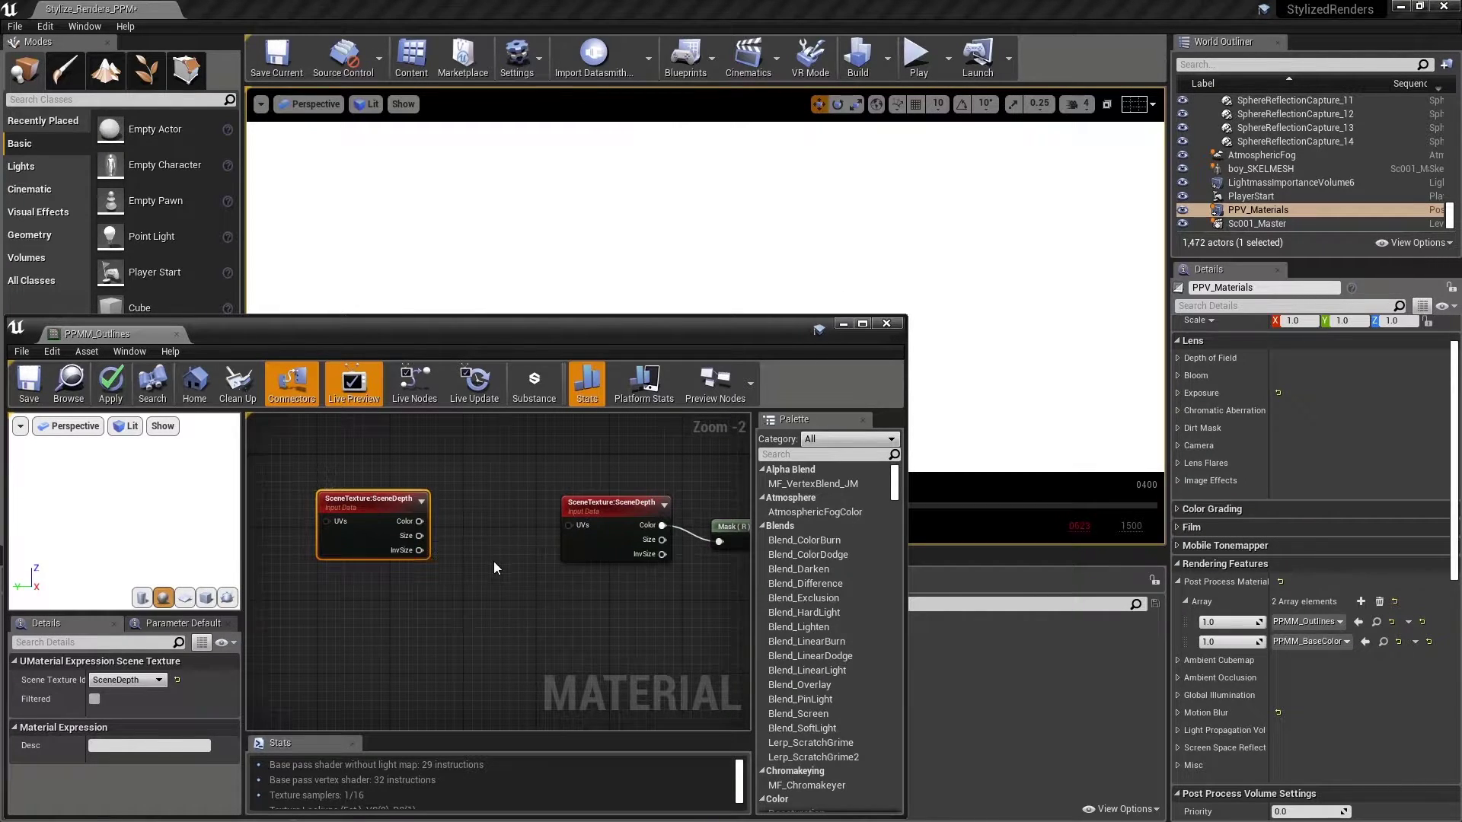
right_click_drag(493, 561, 459, 561)
mouse_move(587, 502)
left_mouse_down()
mouse_move(568, 487)
mouse_move(582, 503)
left_mouse_up()
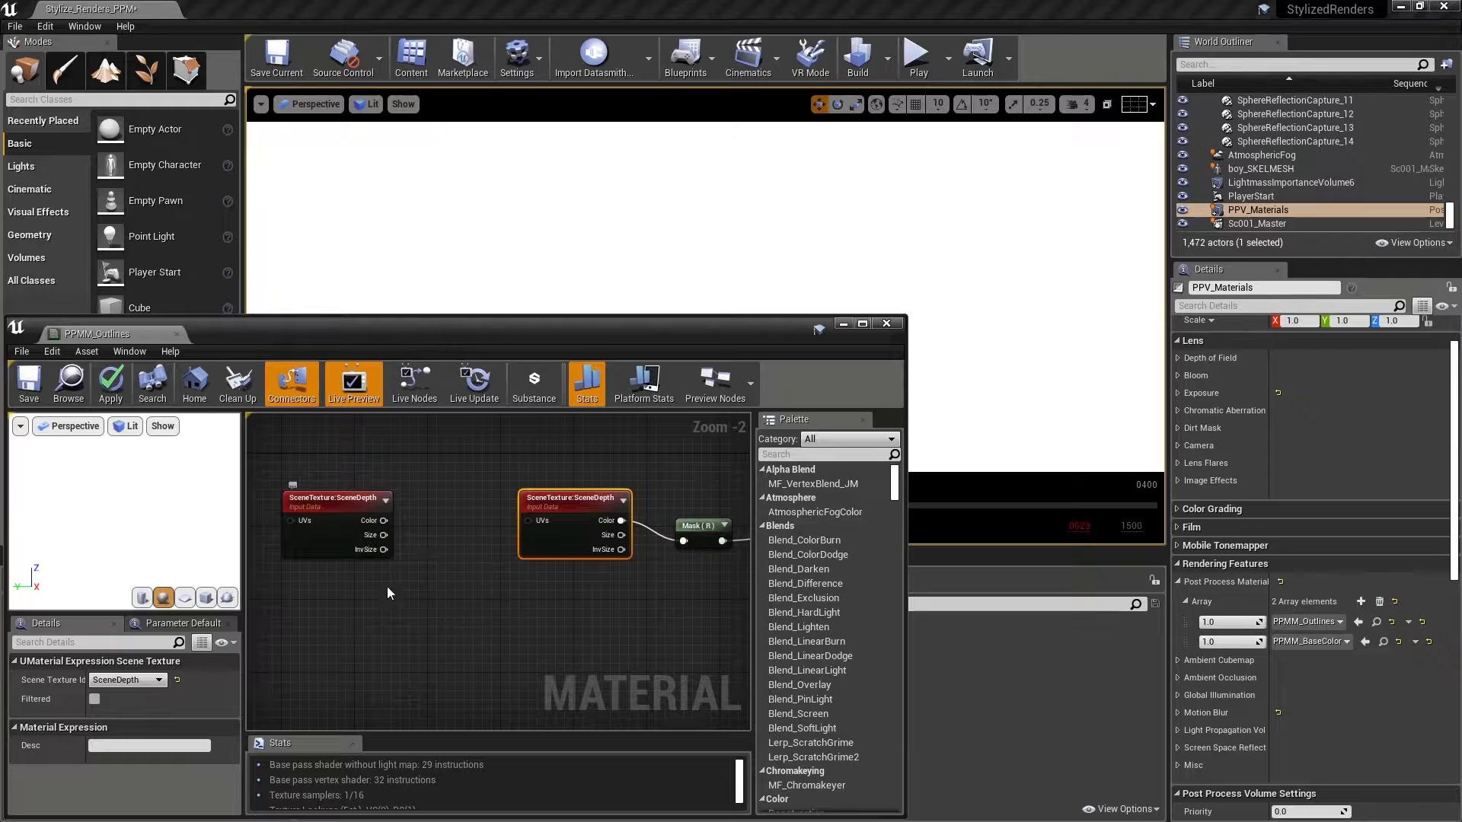
- Add a Constant2Vector and a Multiply node, combining the duplicated SceneDepth node's InvSize with the constant
left_click(381, 615)
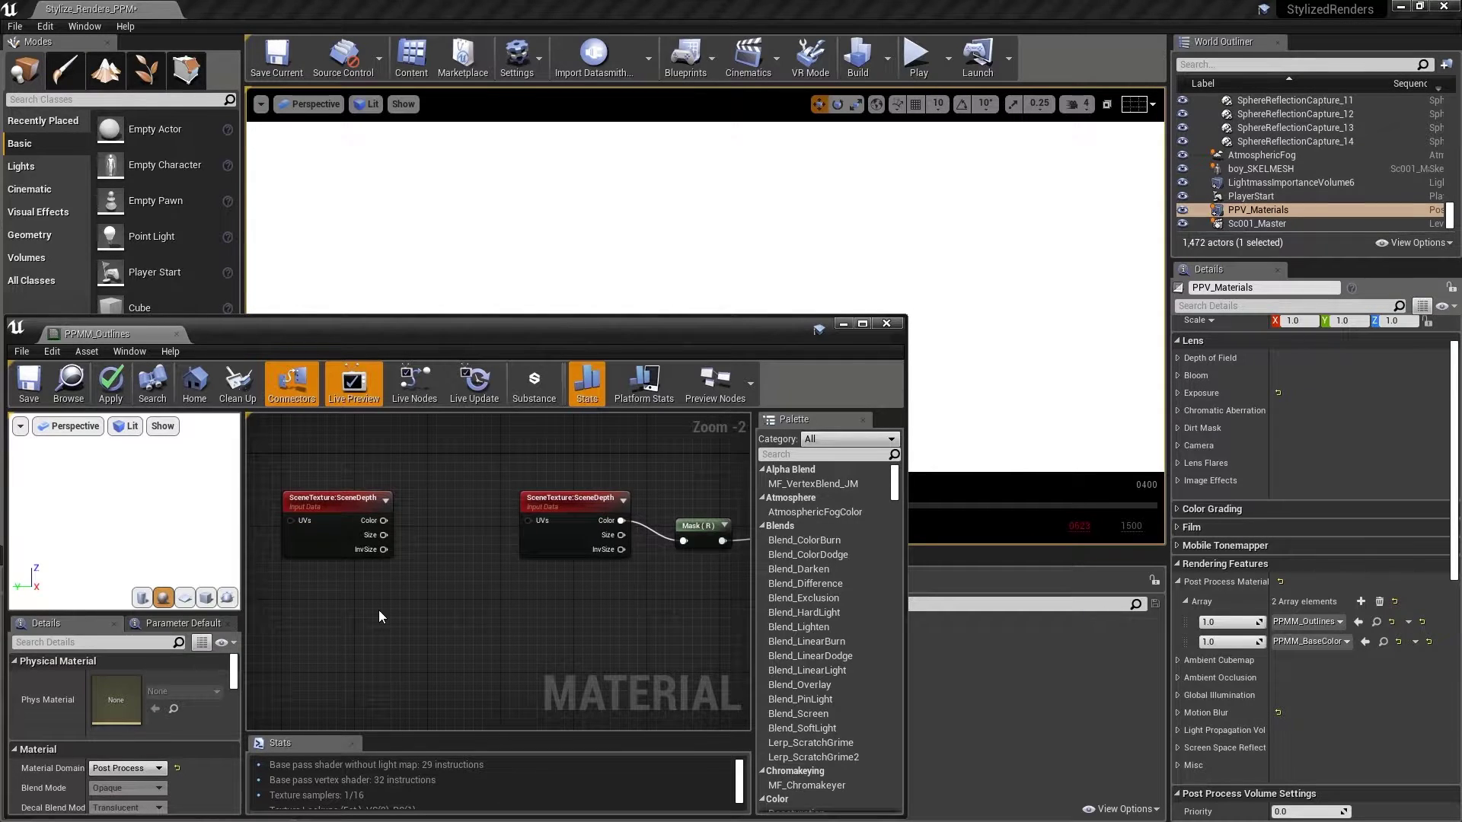
left_click(368, 609)
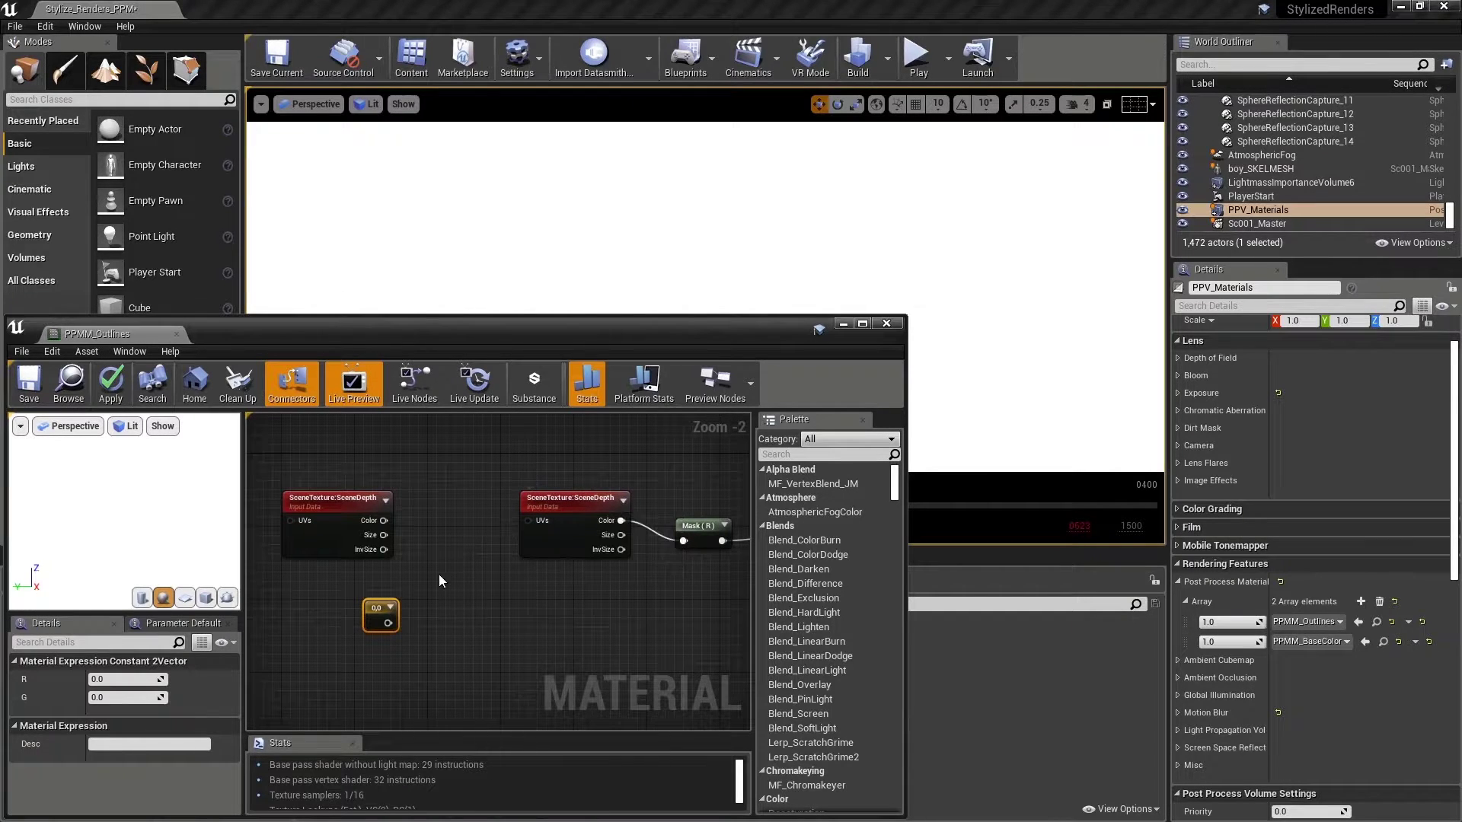
left_click(418, 567)
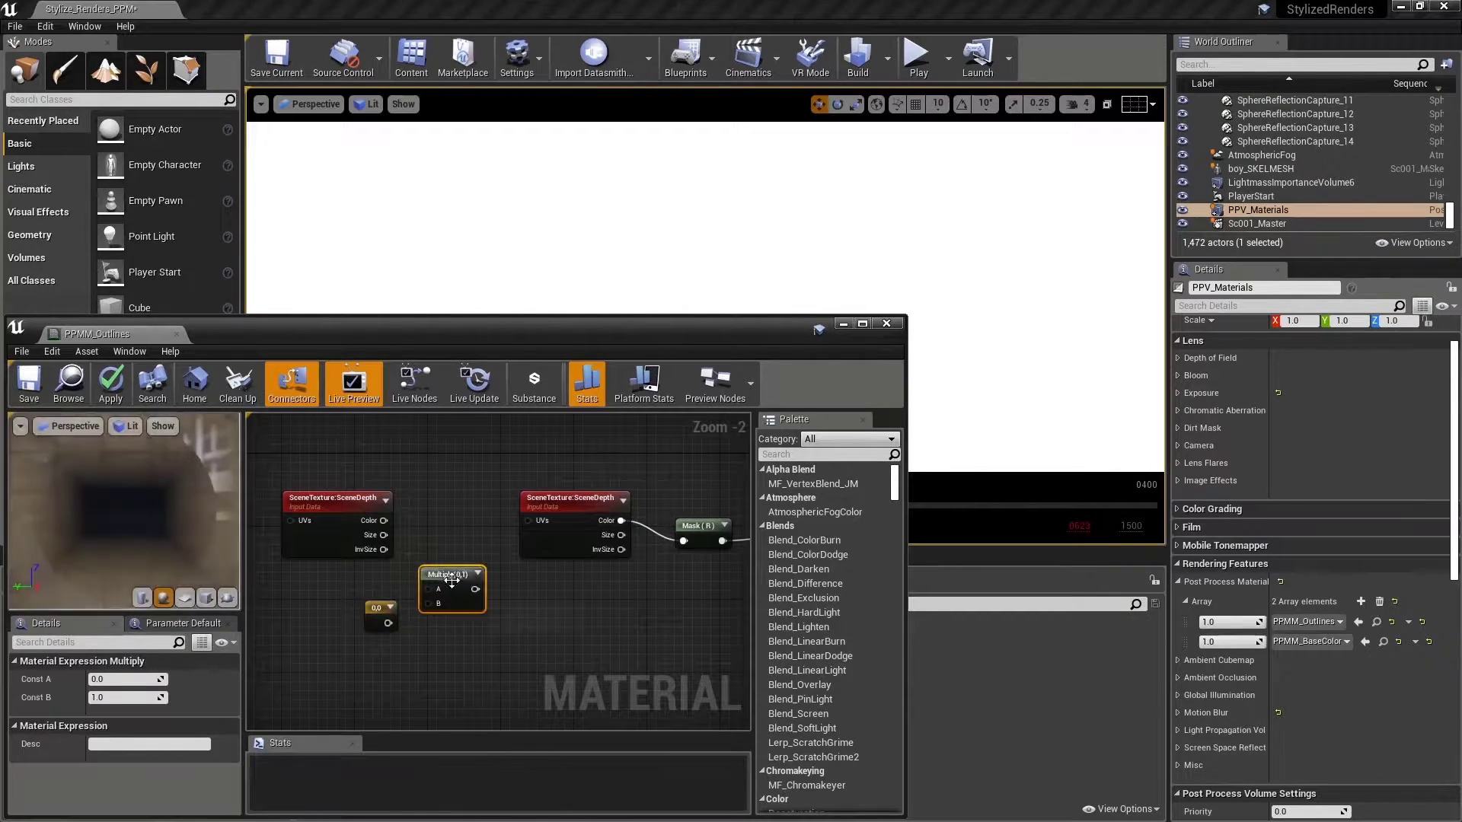
left_click_drag(384, 549, 431, 591)
- Set the G value of the Constant2Vector feeding the Multiply node to 1
left_click(378, 613)
left_click(95, 697)
type("1")
key("Return")
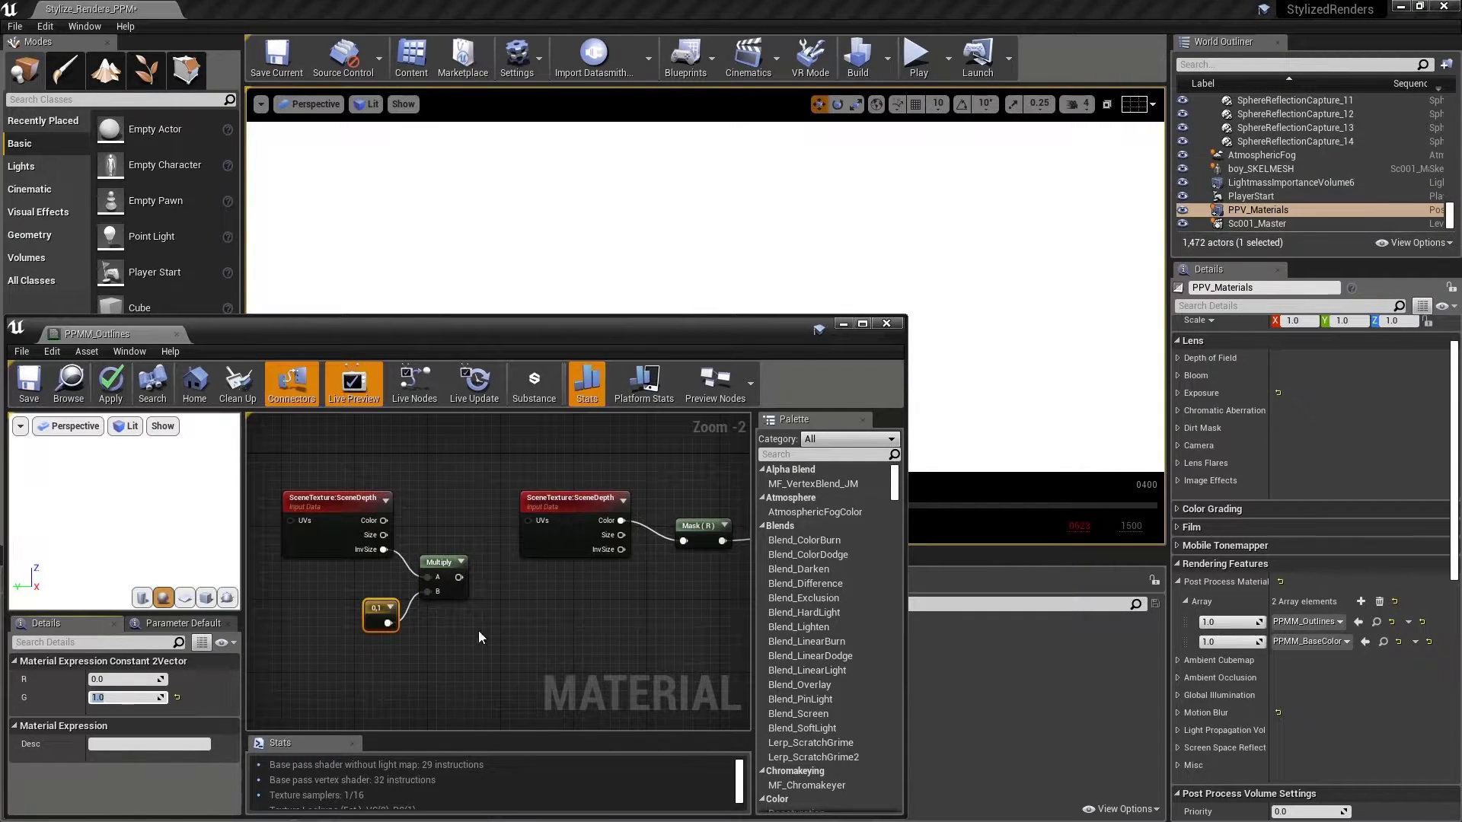
right_click_drag(574, 522, 574, 536)
left_click(574, 535)
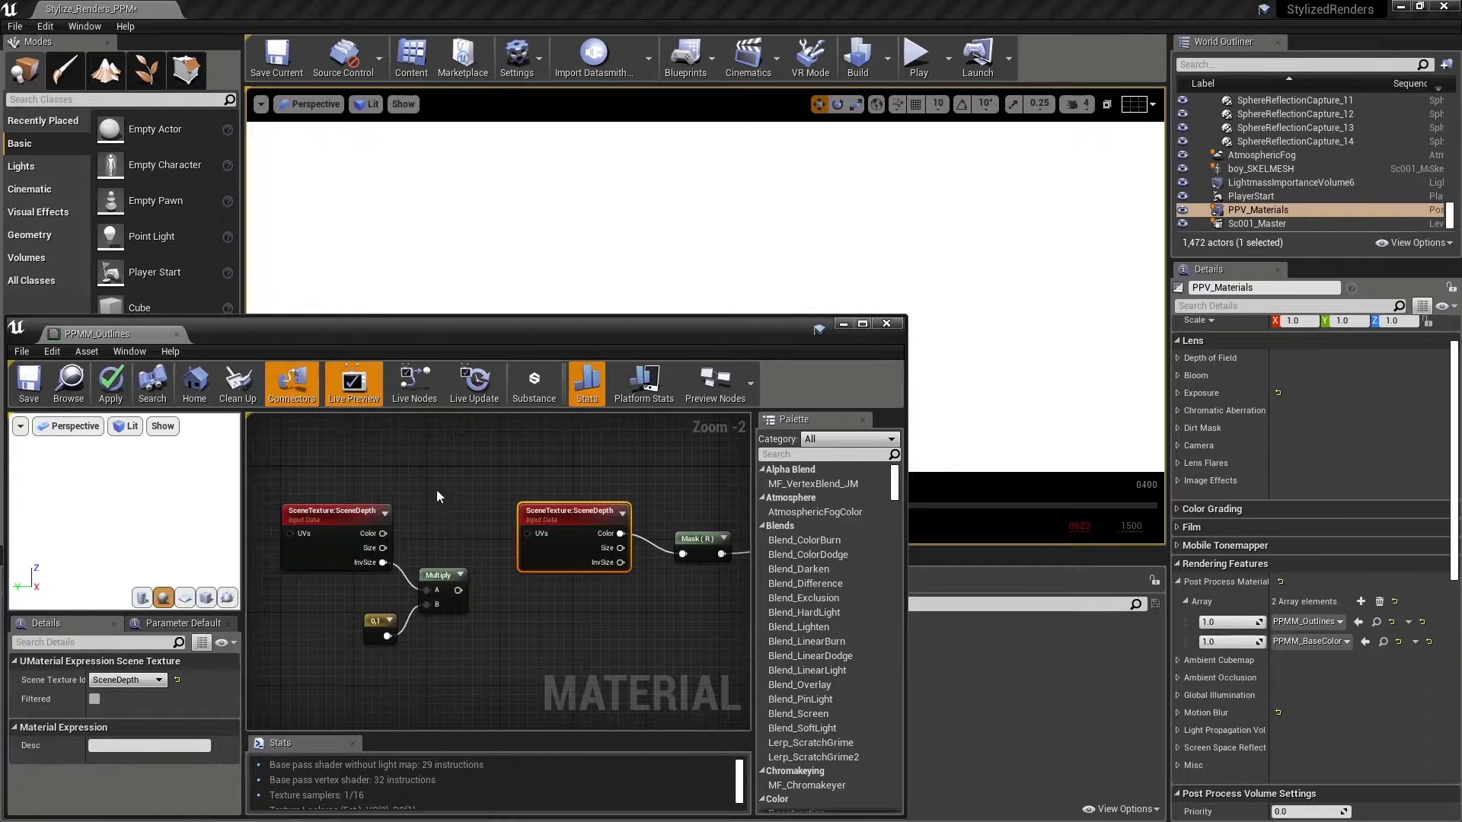
- Add TextureCoordinate and Add nodes, sum the TexCoord and Multiply outputs, and feed the result into the UVs of the SceneDepth node before Mask (R)
right_click_drag(417, 463, 415, 480)
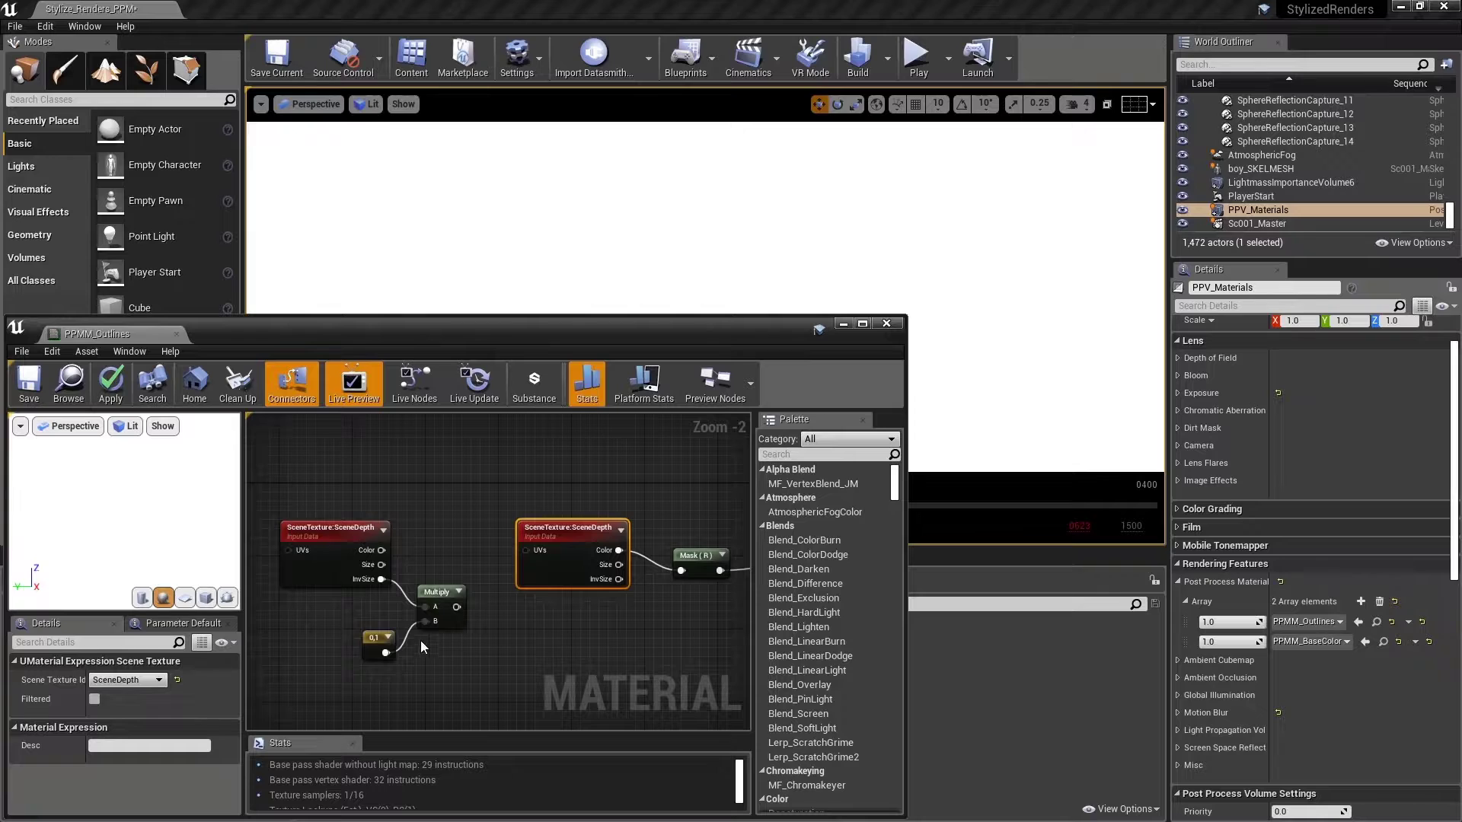
right_click(402, 470)
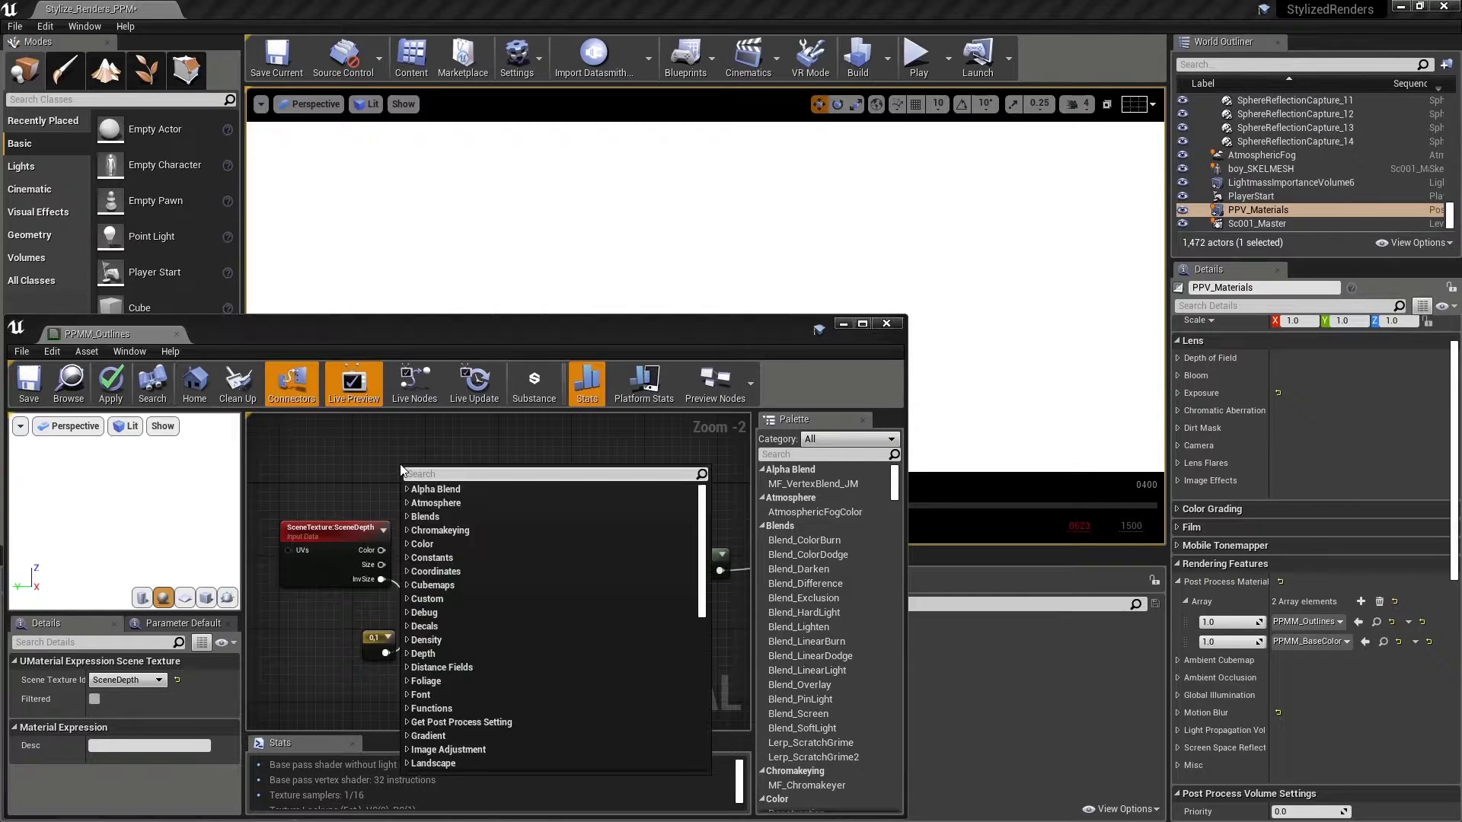
type("tex")
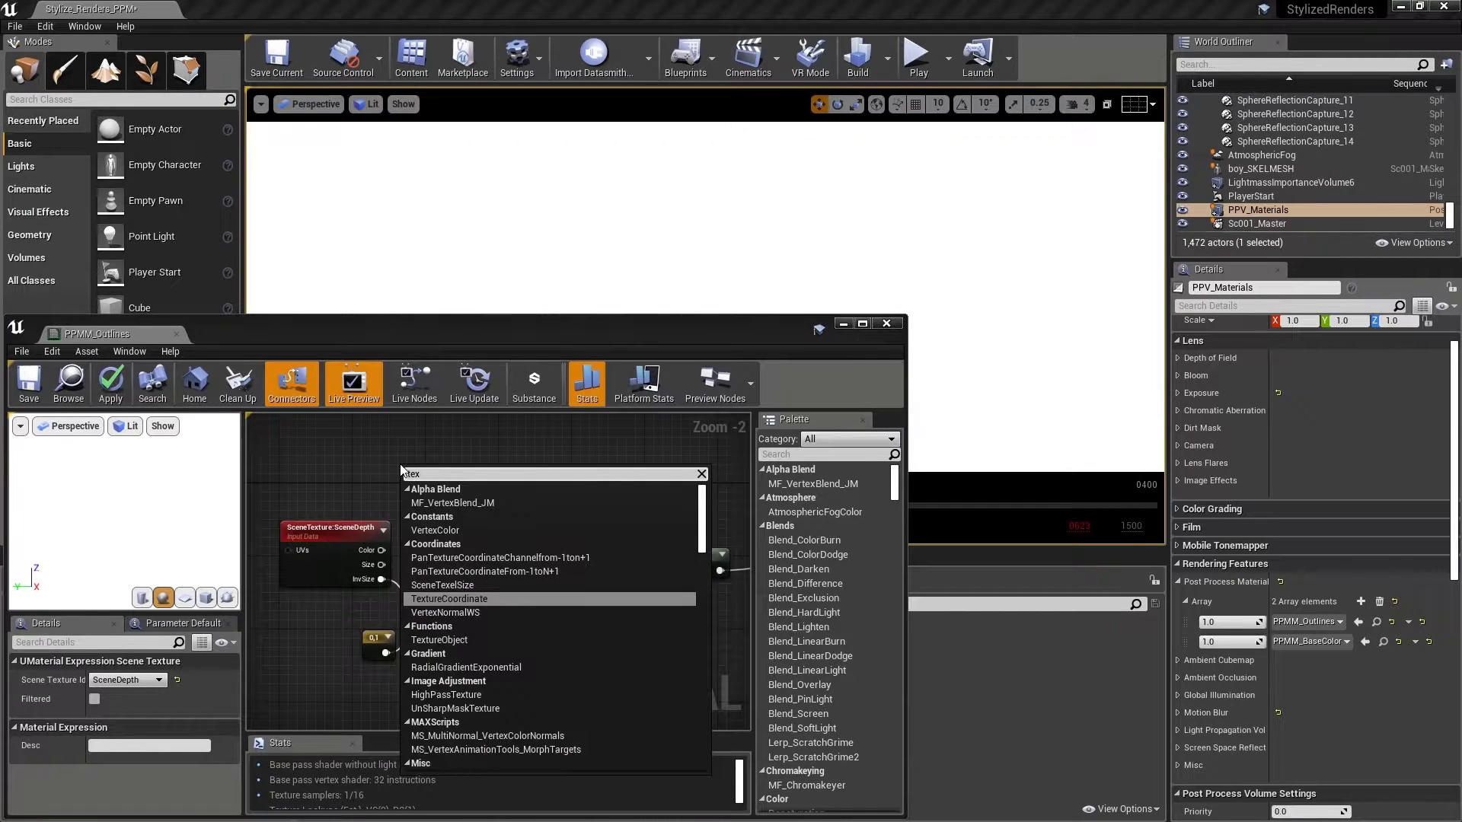
left_click(437, 599)
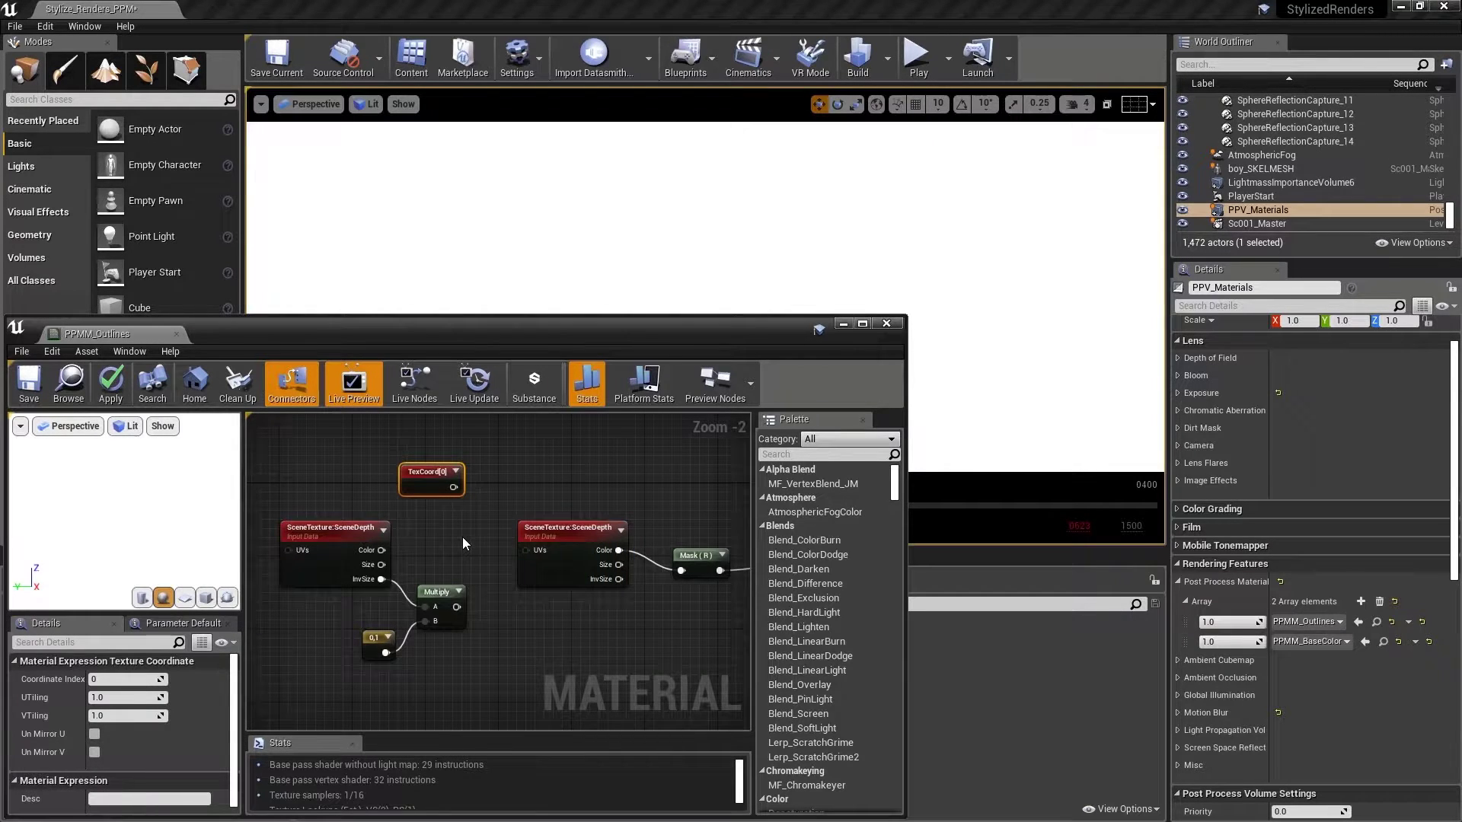
left_click(461, 539)
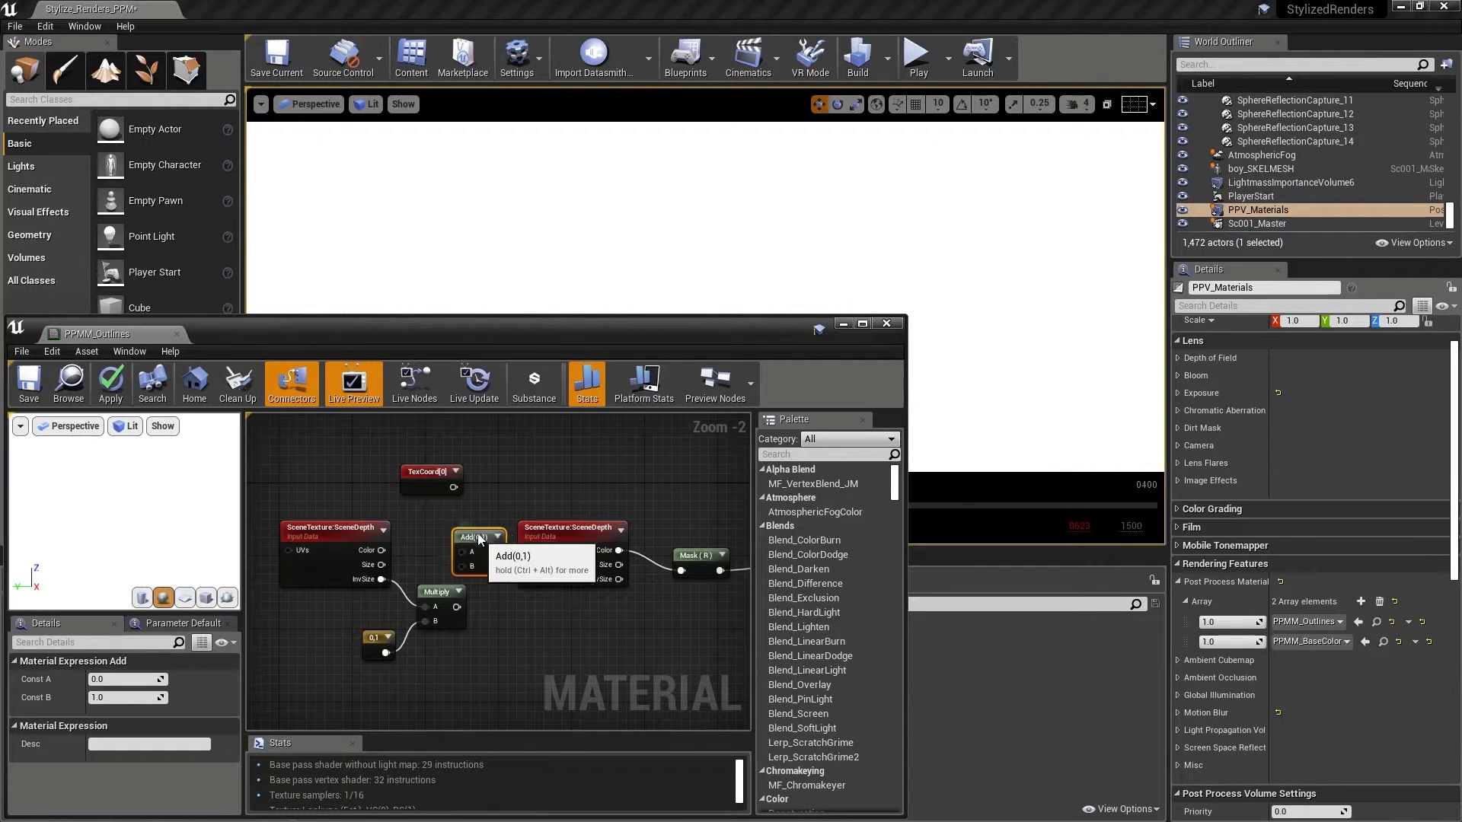
left_click_drag(453, 487, 462, 543)
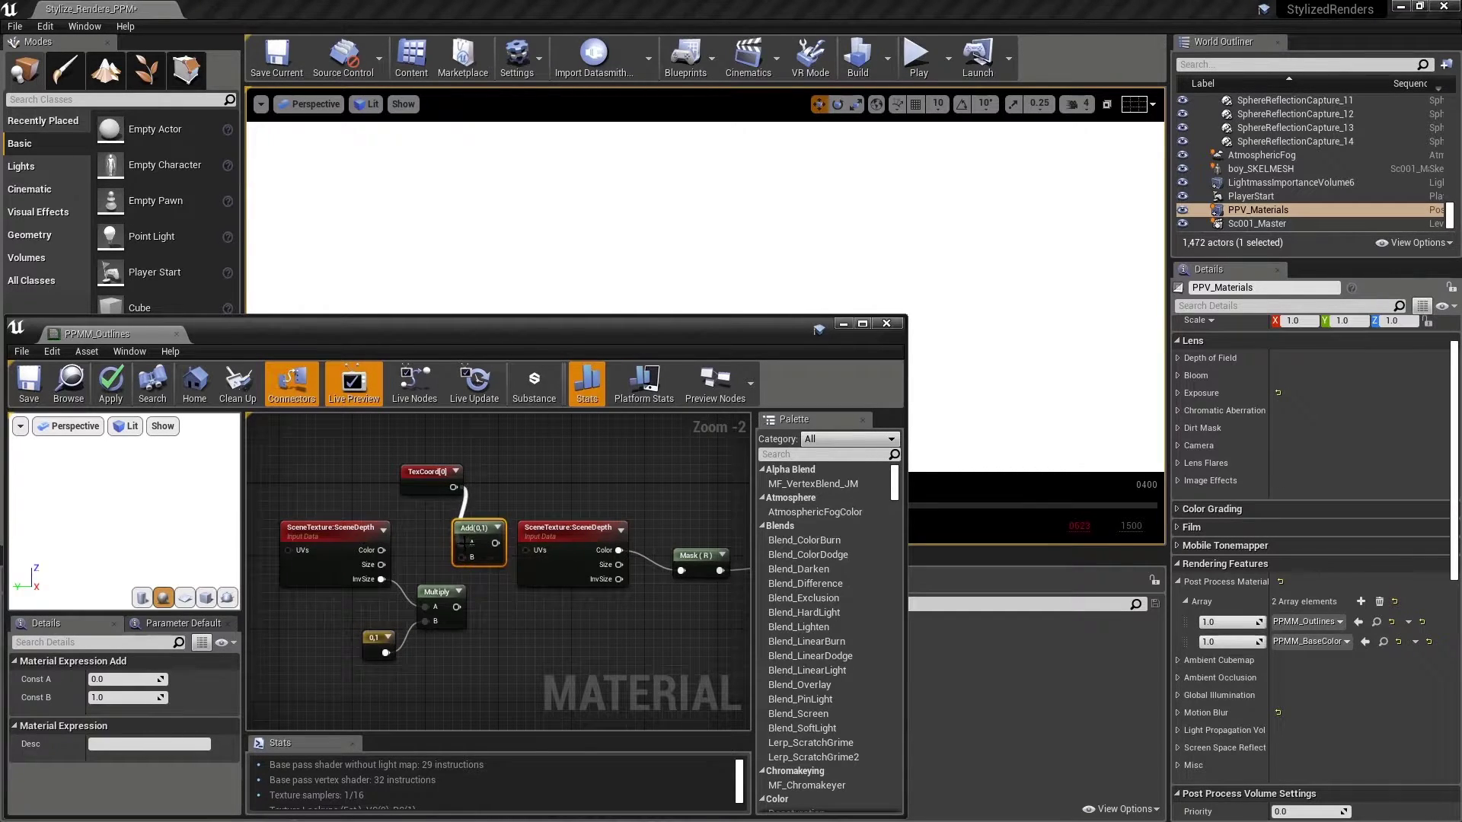
left_click_drag(454, 607, 528, 550)
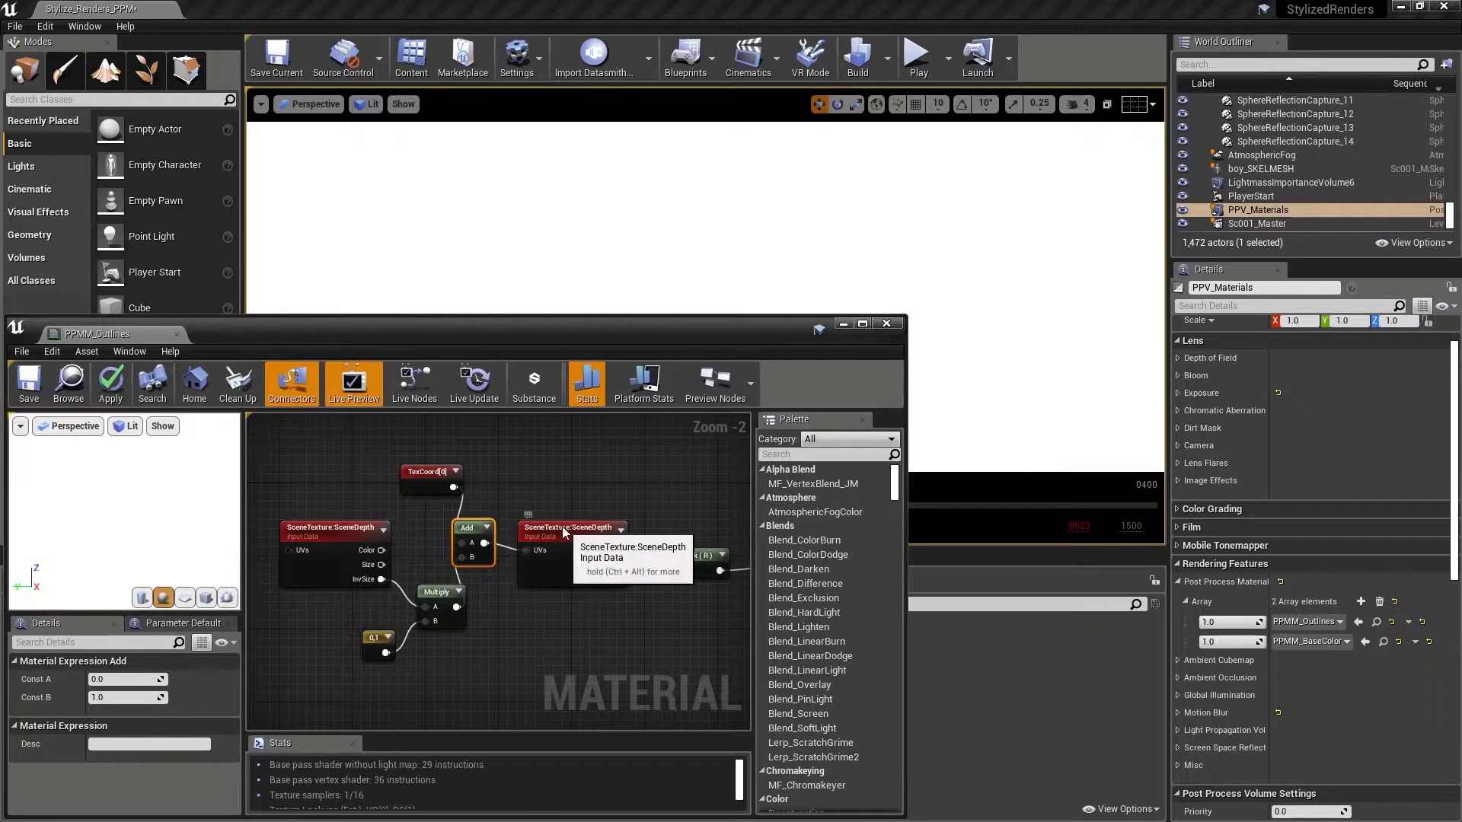
left_click(602, 526)
right_click_drag(610, 478, 608, 512)
scroll(564, 470, "down", 1)
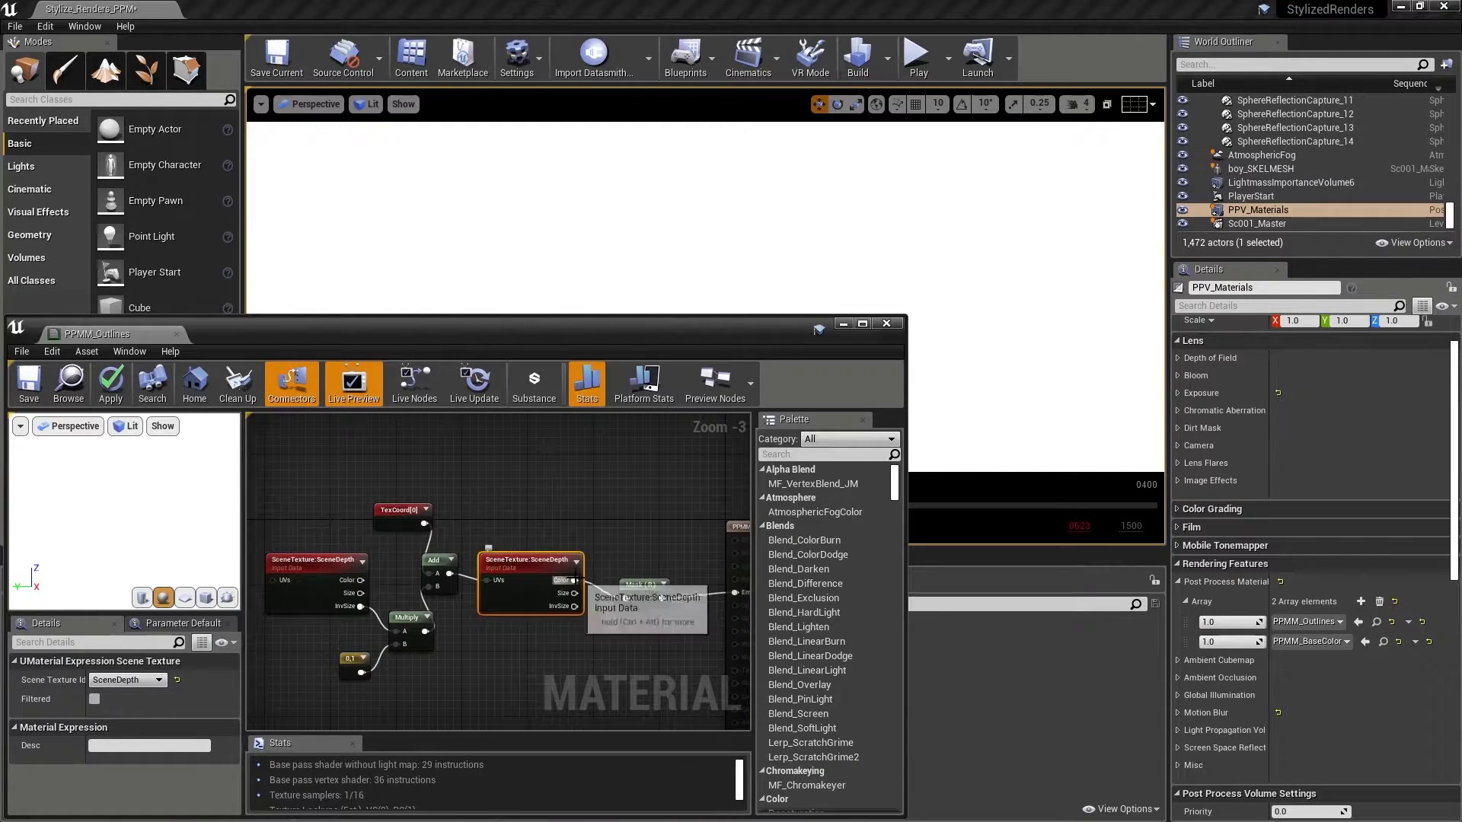
right_click_drag(500, 512, 526, 494)
left_click(354, 542)
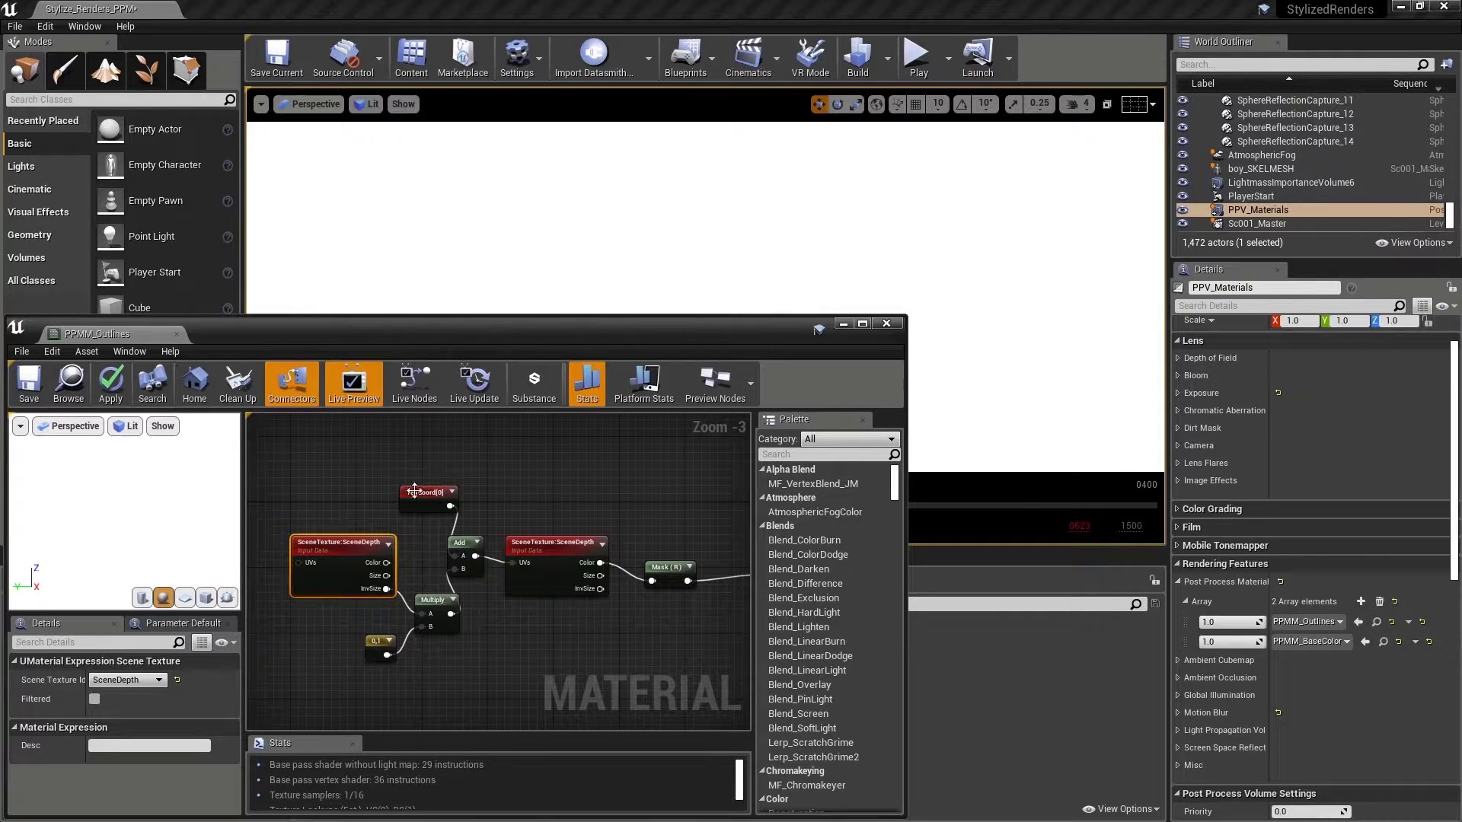
left_click(554, 548)
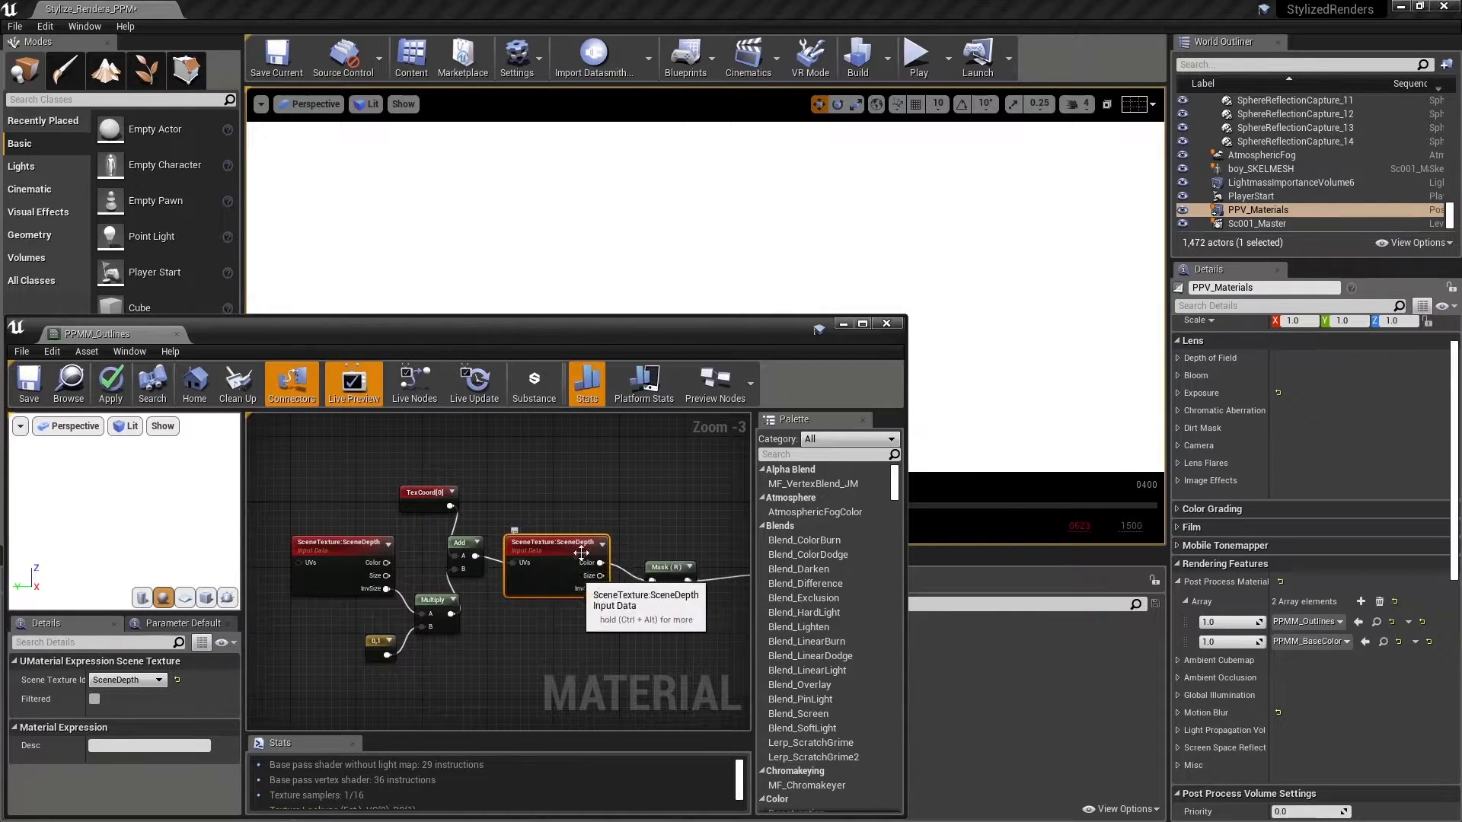
left_click(378, 646)
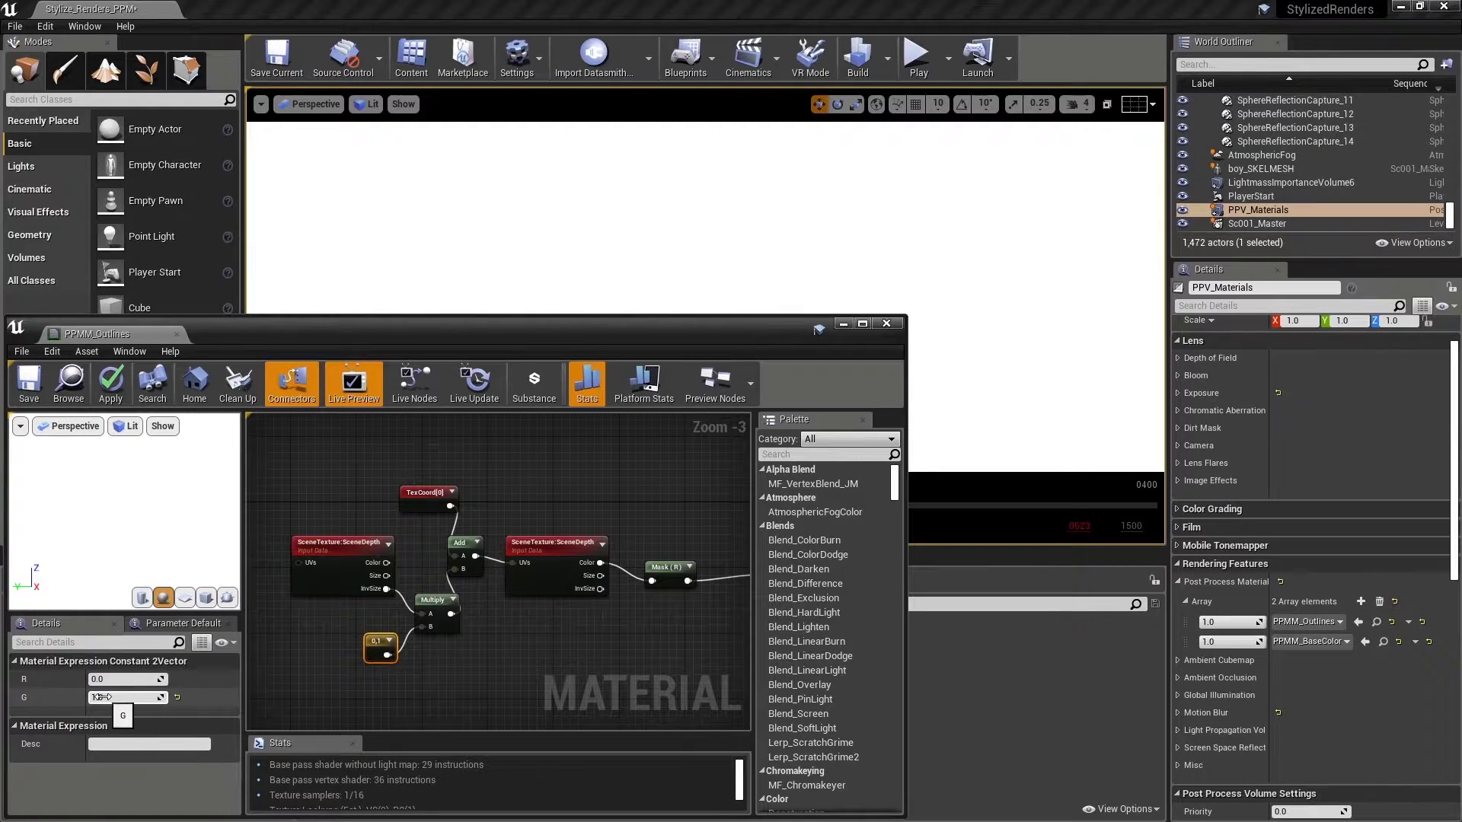
- Duplicate the SceneDepth and Mask (R) nodes above the originals and connect the copied SceneDepth's Color to the copied mask
left_click(545, 545)
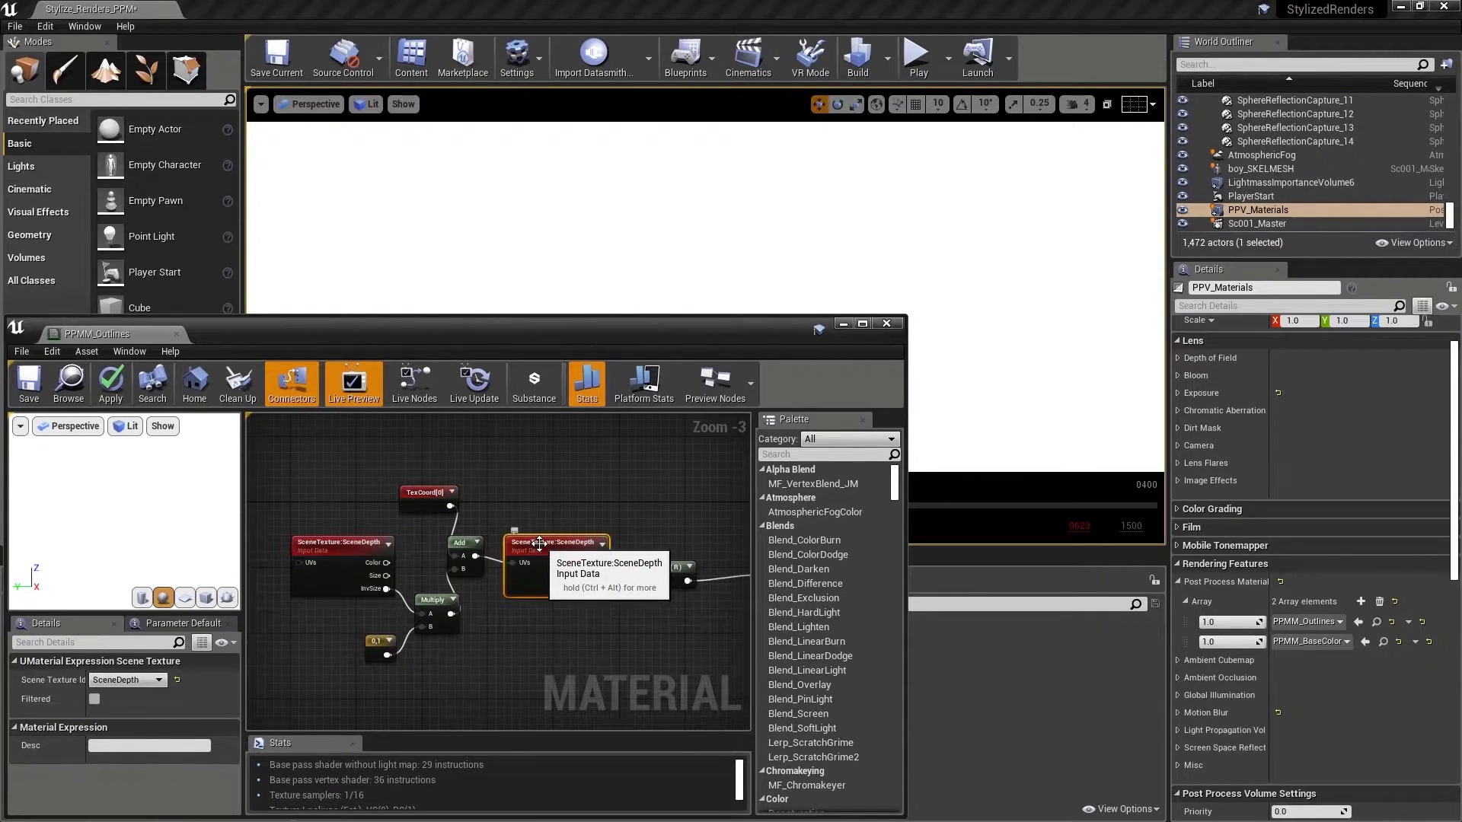
key("ctrl+c")
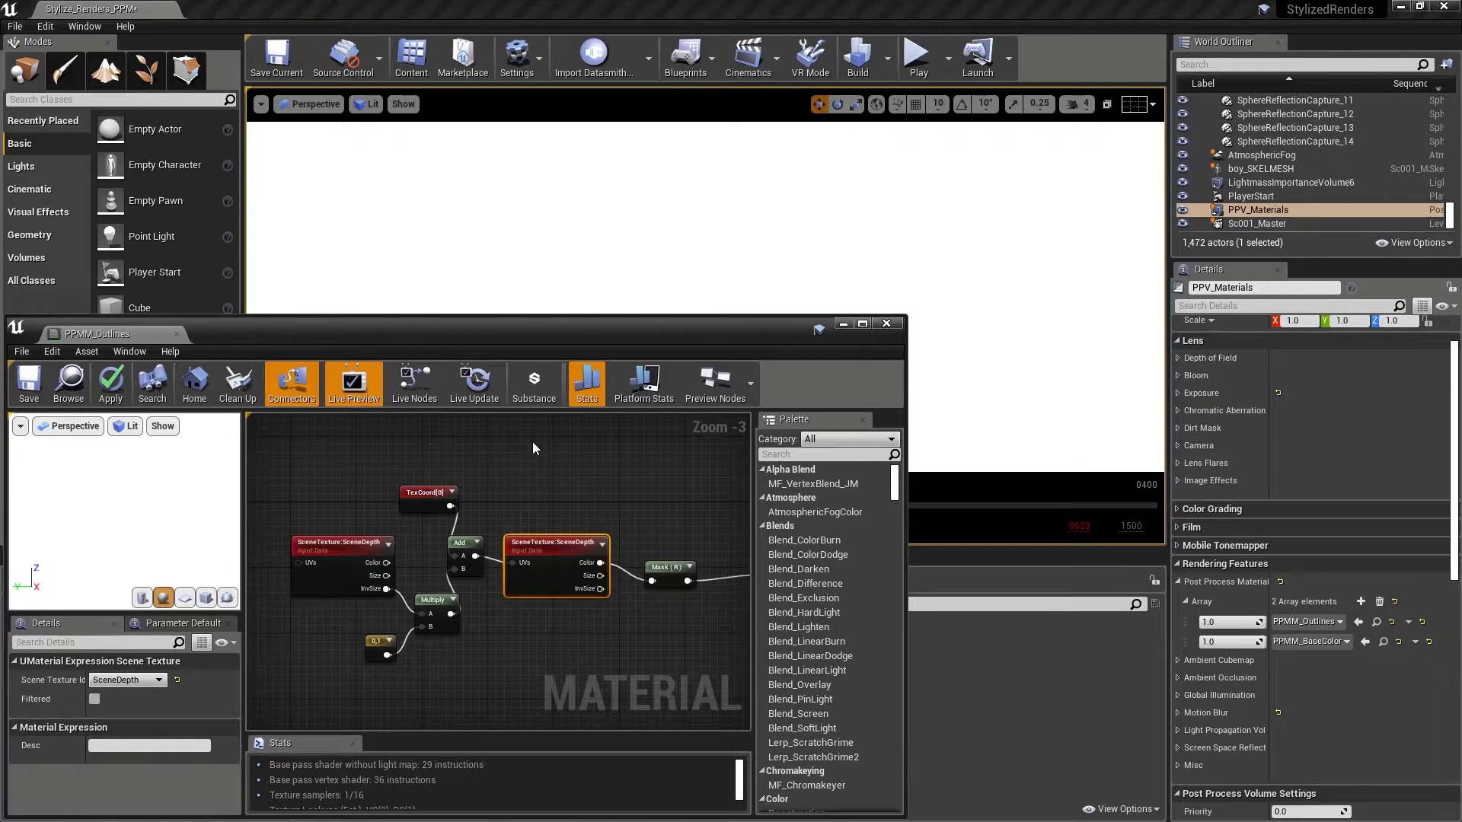
key("ctrl+v")
right_click_drag(555, 484, 464, 515)
left_click(591, 600)
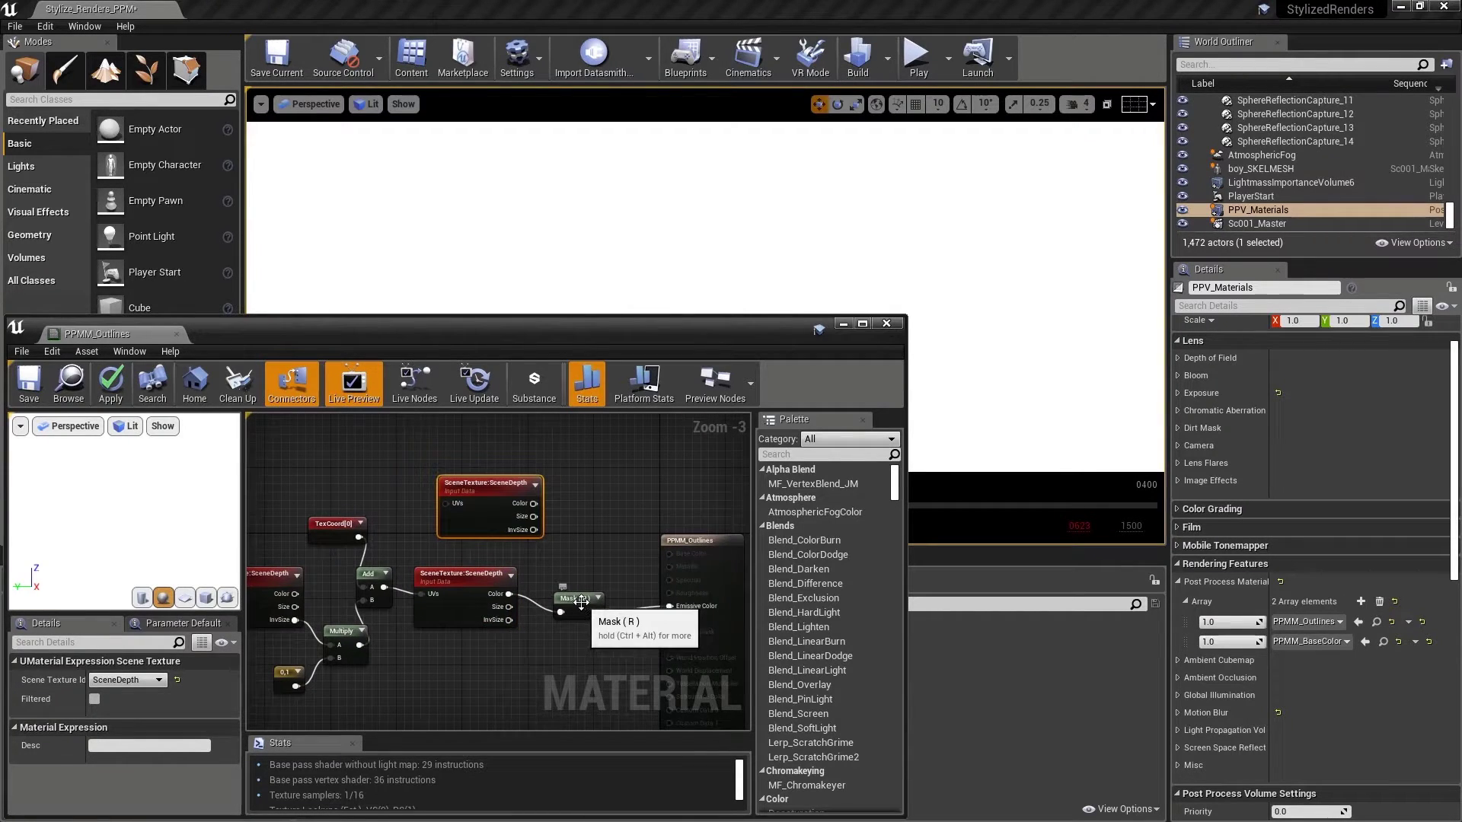
key("ctrl+c")
key("ctrl+v")
left_click_drag(508, 488, 561, 484)
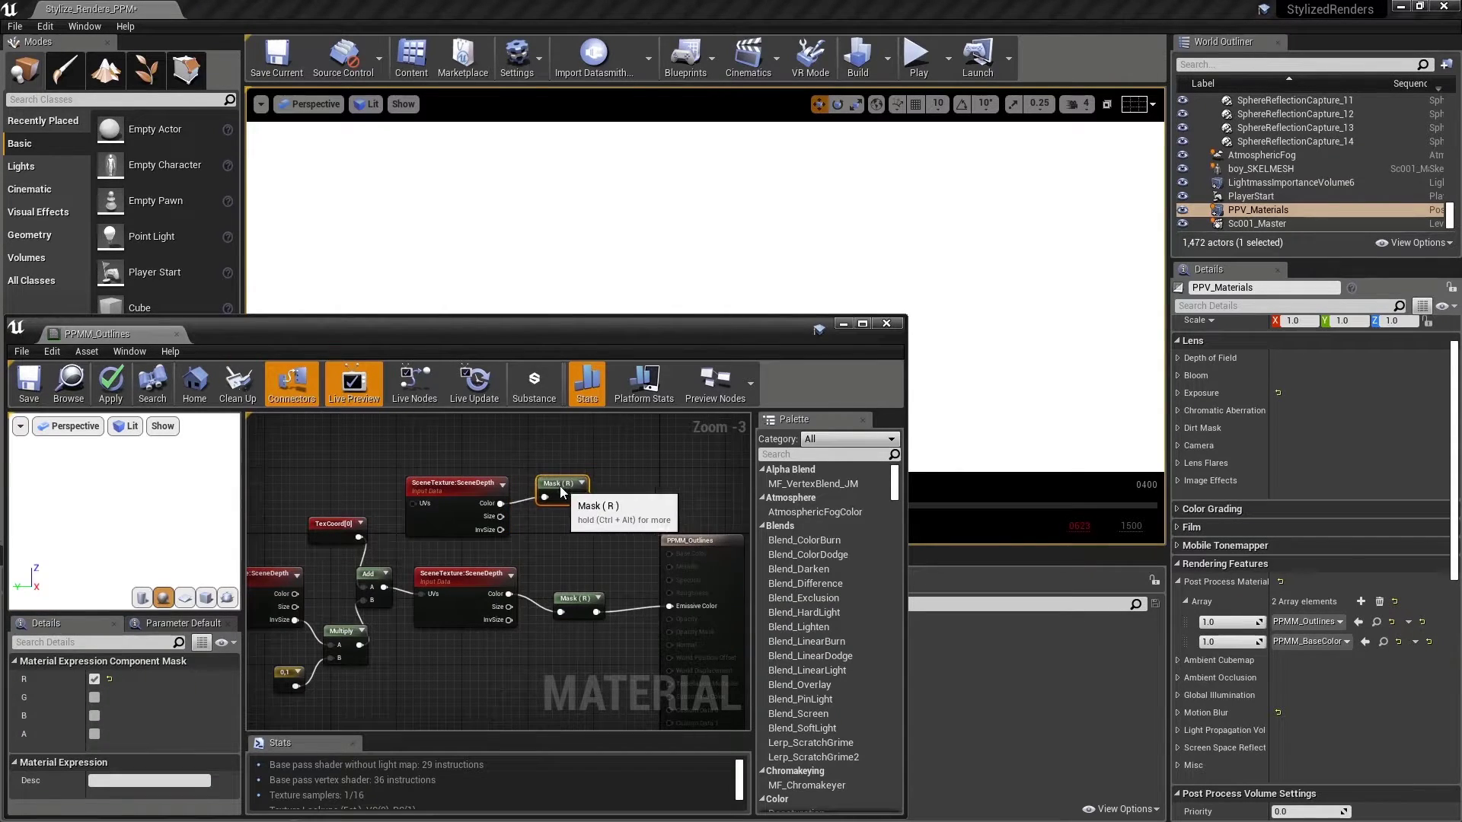
- Subtract the lower Mask (R) from the upper one, send the result to Emissive Color and save the material
right_click(596, 538)
type("sub")
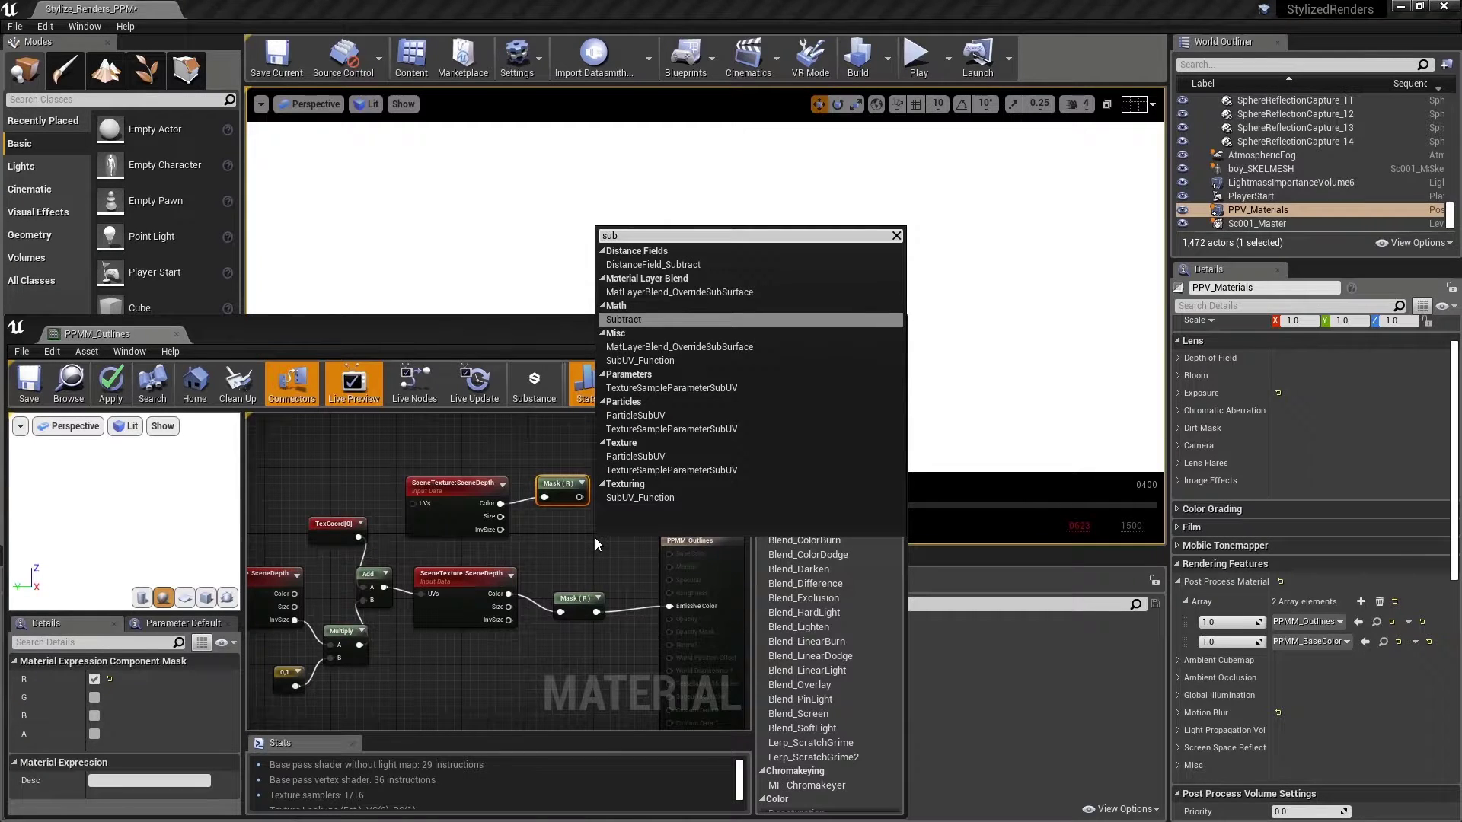
left_click(629, 319)
left_click_drag(580, 498, 625, 533)
left_click_drag(594, 612, 560, 591)
left_click_drag(633, 546, 670, 608)
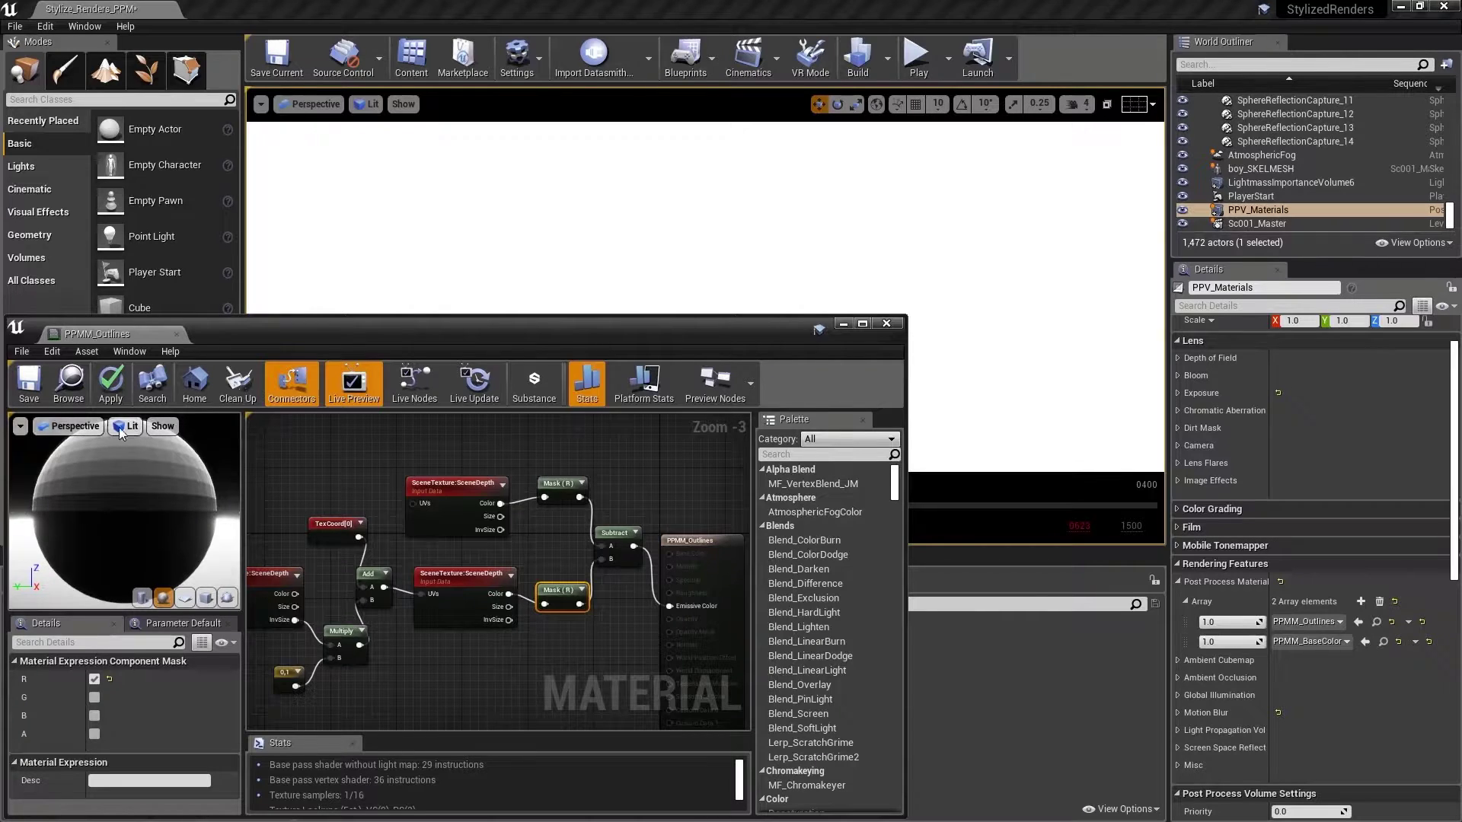
left_click(28, 382)
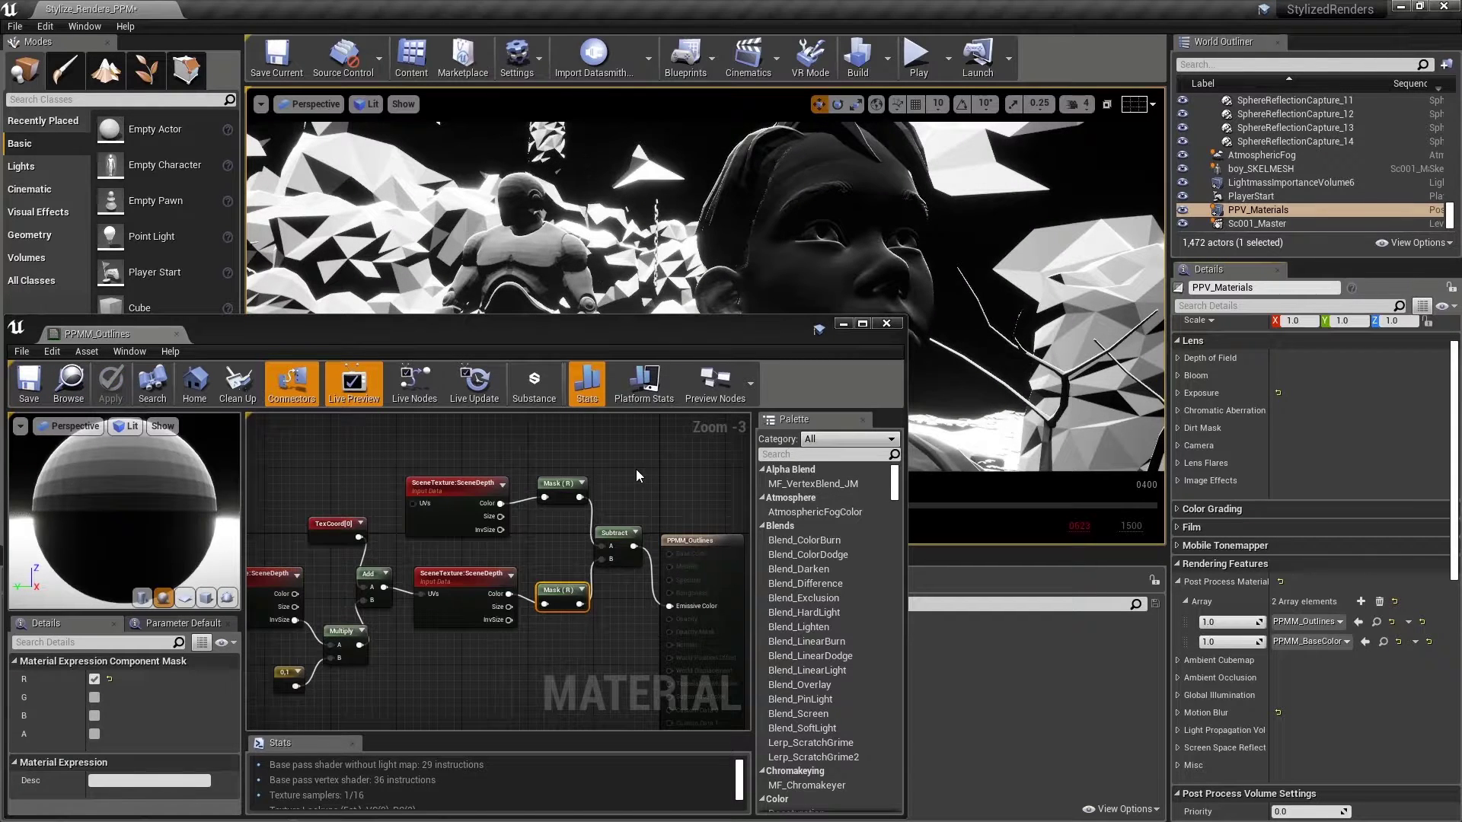
- Test a G value of -1 on the Constant2Vector with the material saved, and set G back to 1
left_click(293, 680)
right_click_drag(370, 690, 518, 644)
left_click(99, 698)
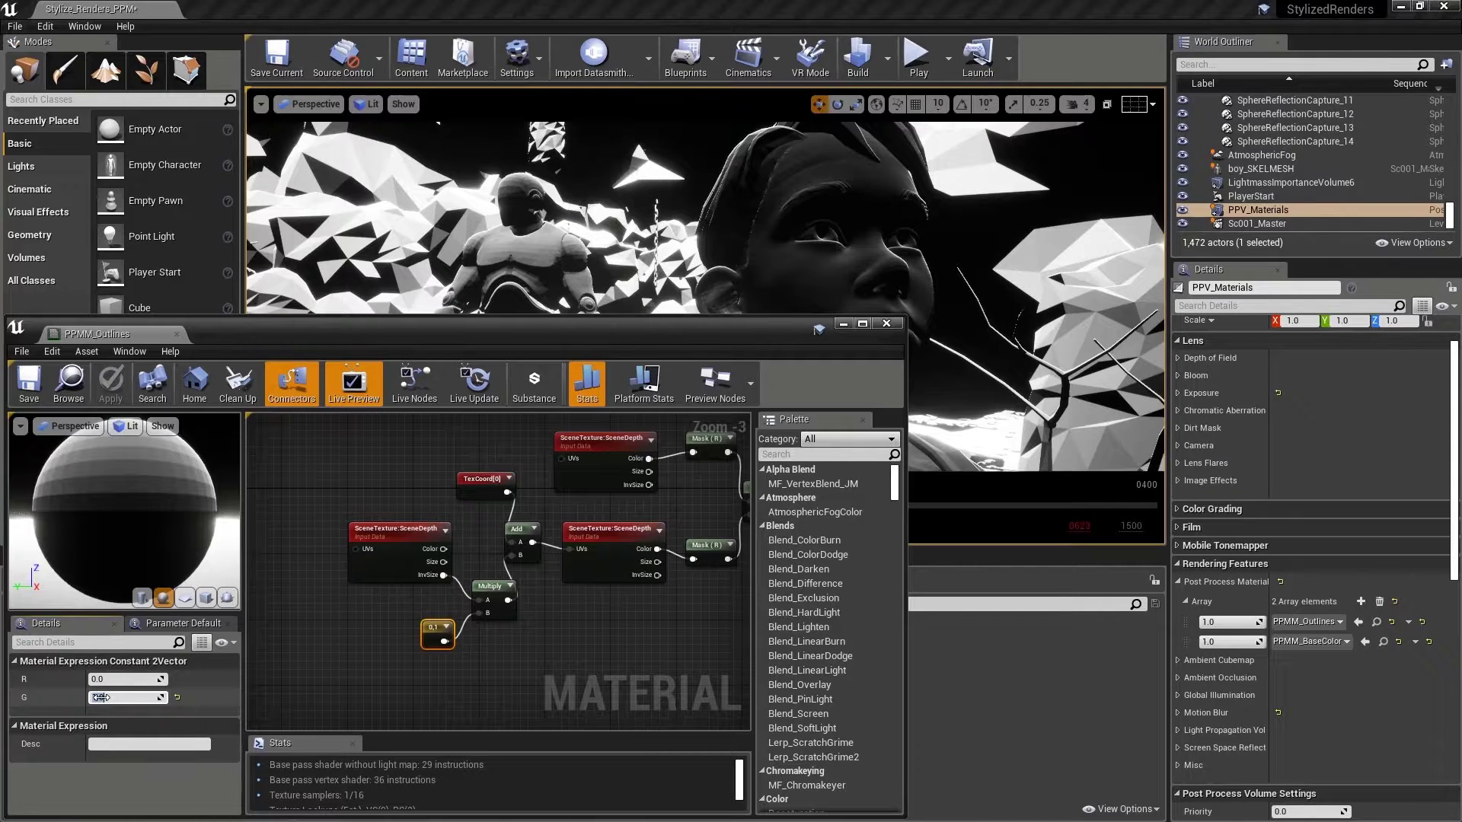
type("-1")
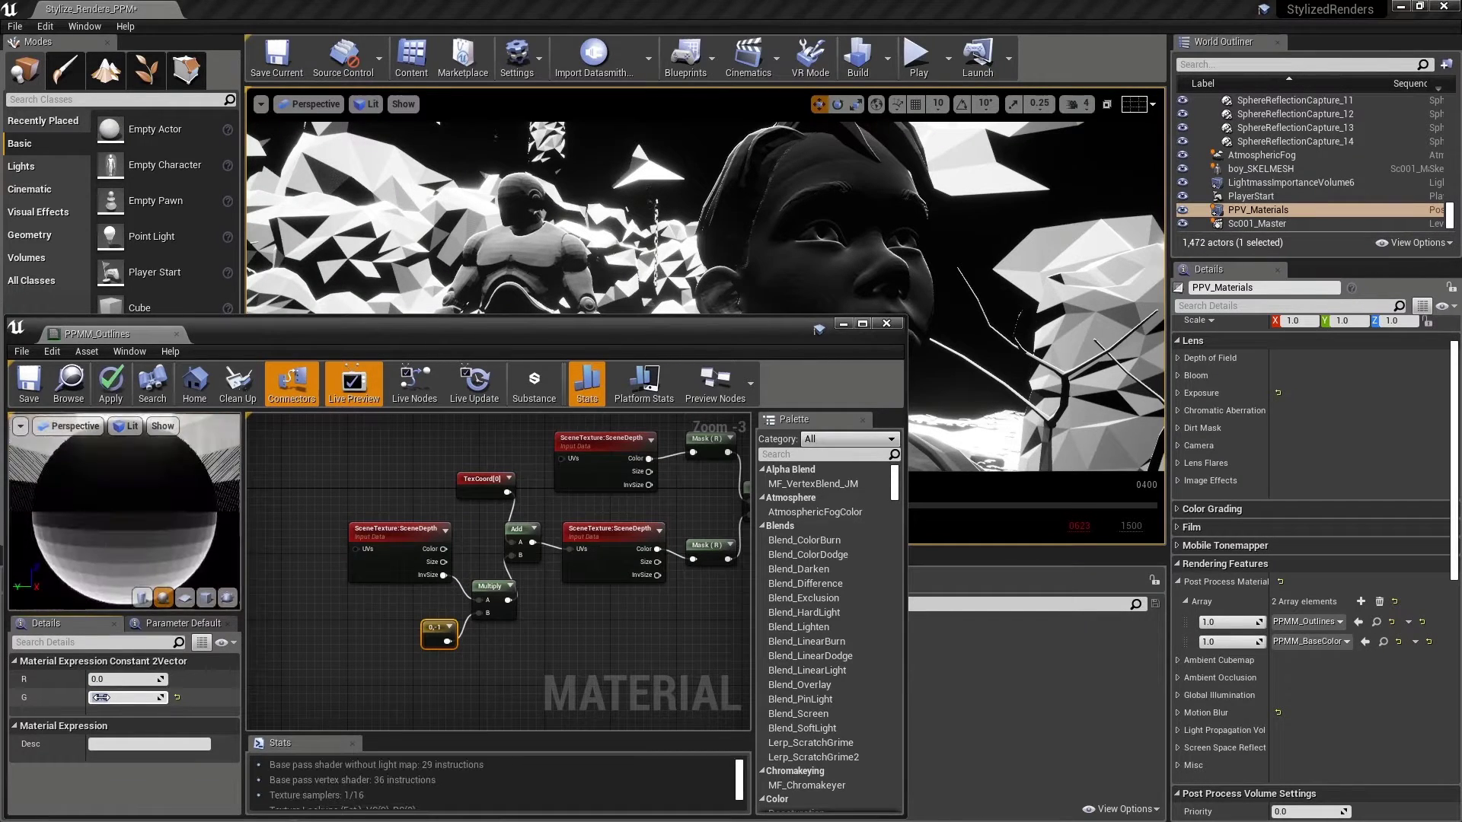
key("Return")
key("ctrl+s")
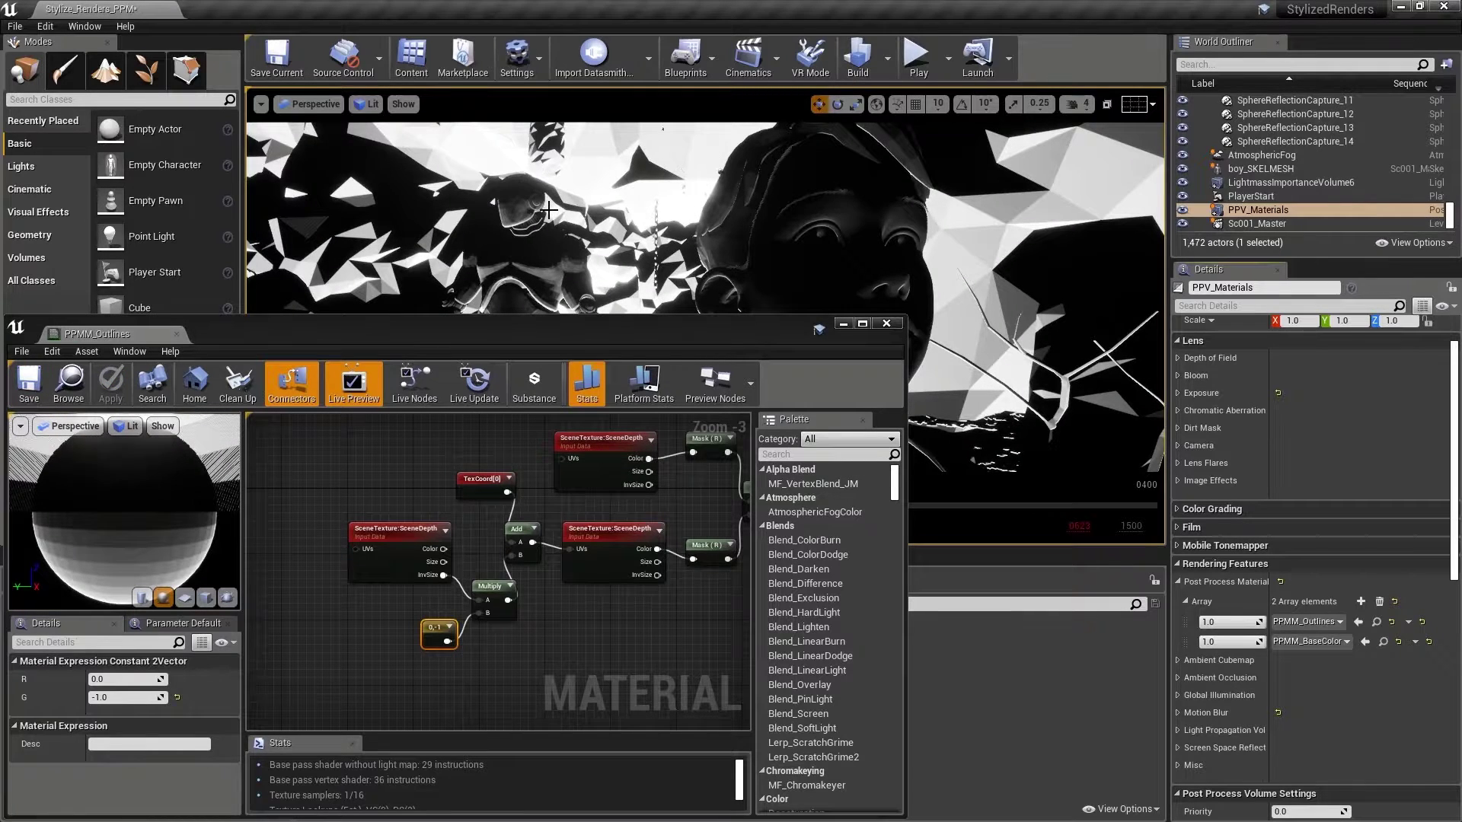
left_click(124, 698)
type("1")
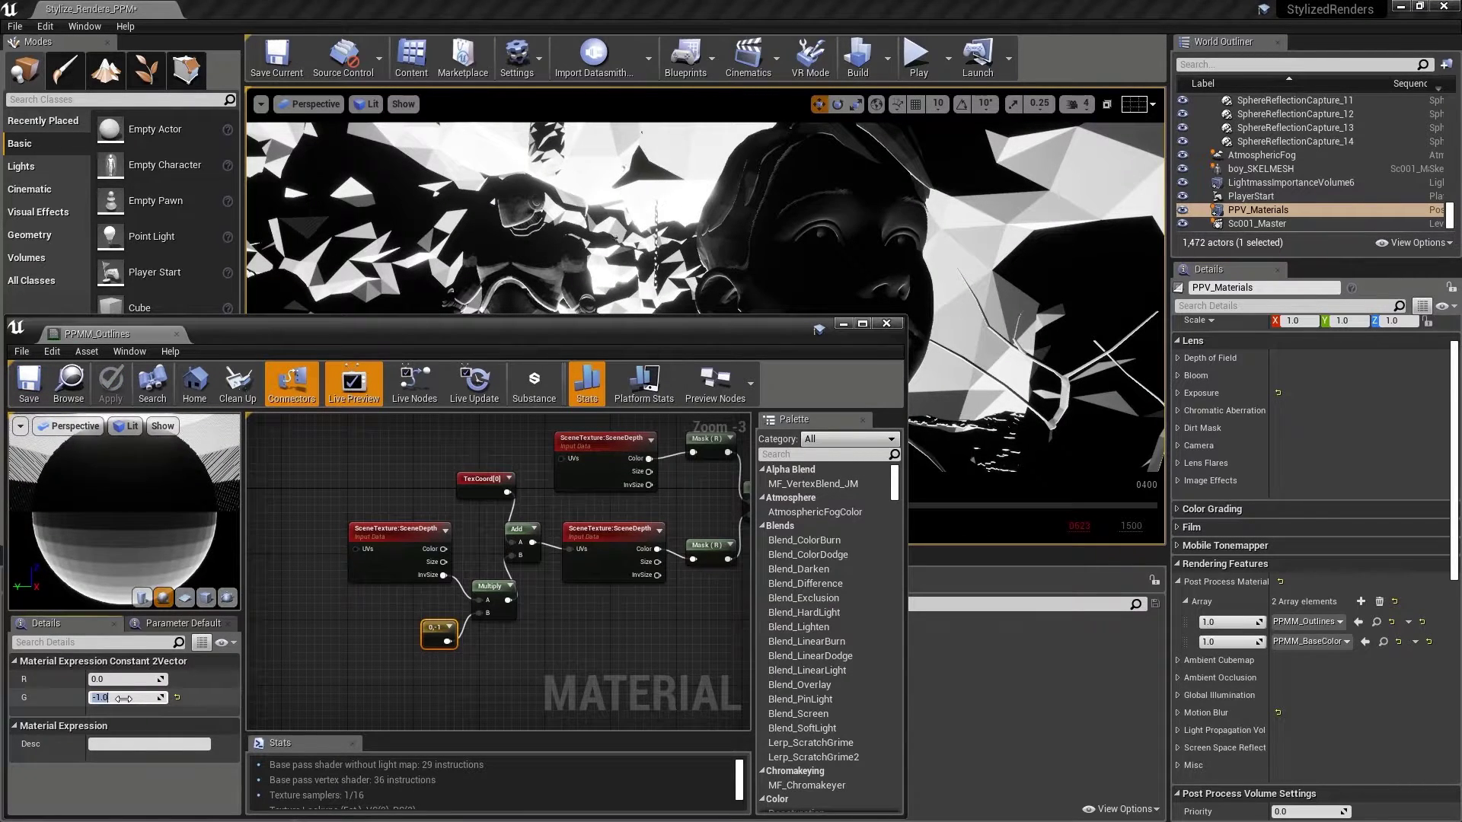
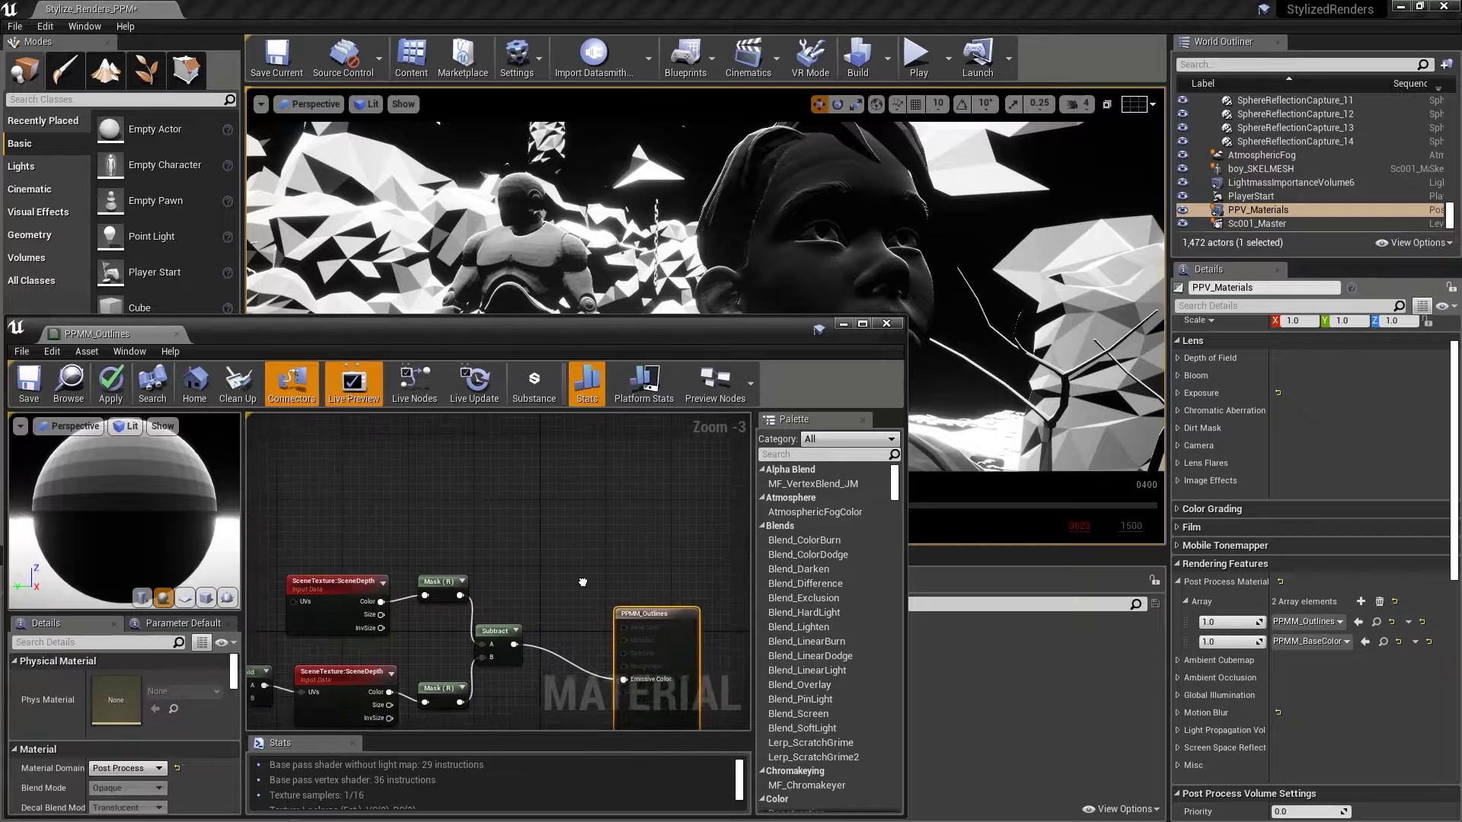
- Add a LinearInterpolate node and connect the Subtract output to its Alpha
right_click(535, 498)
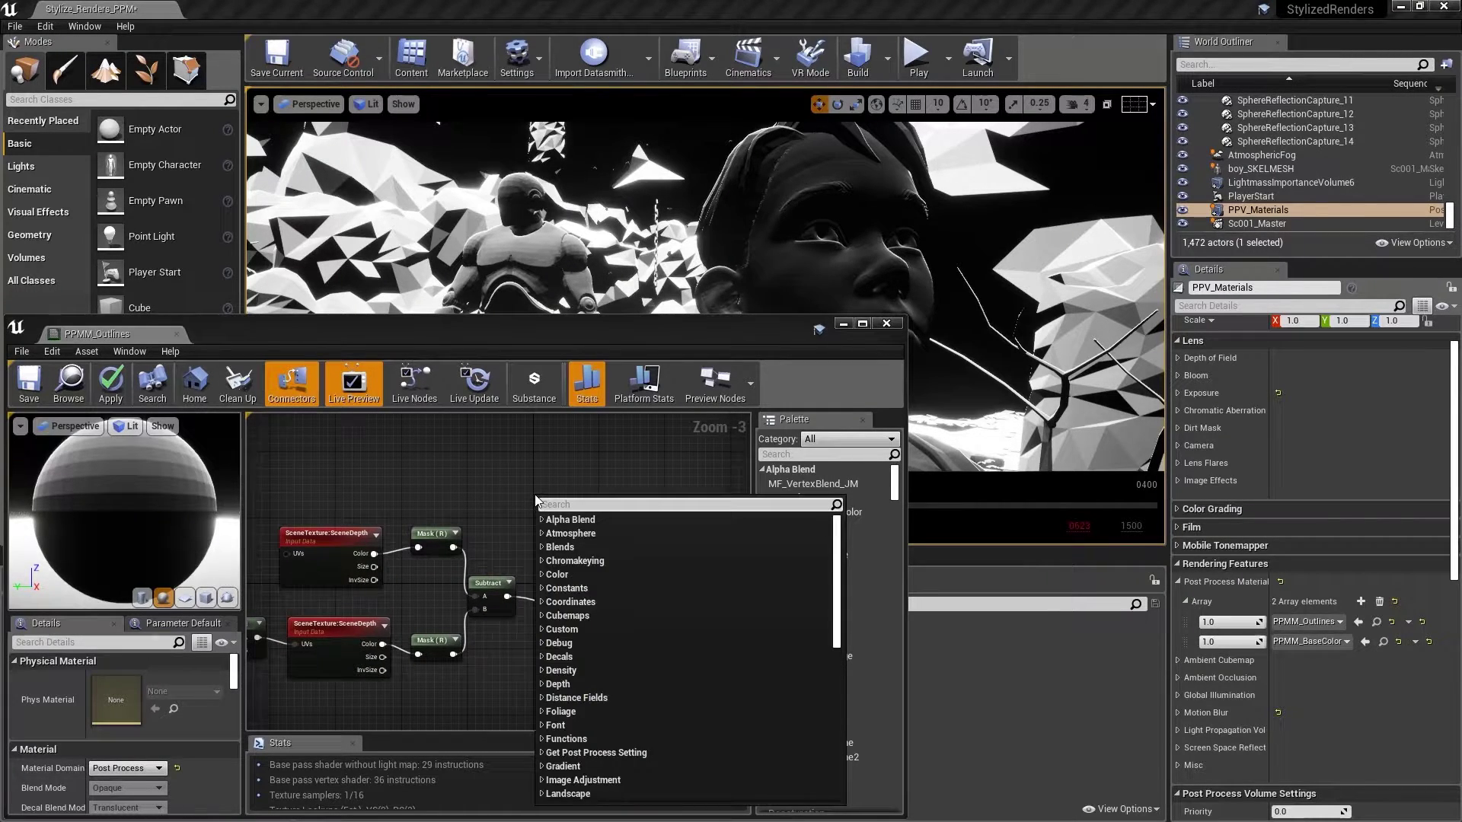
type("lin")
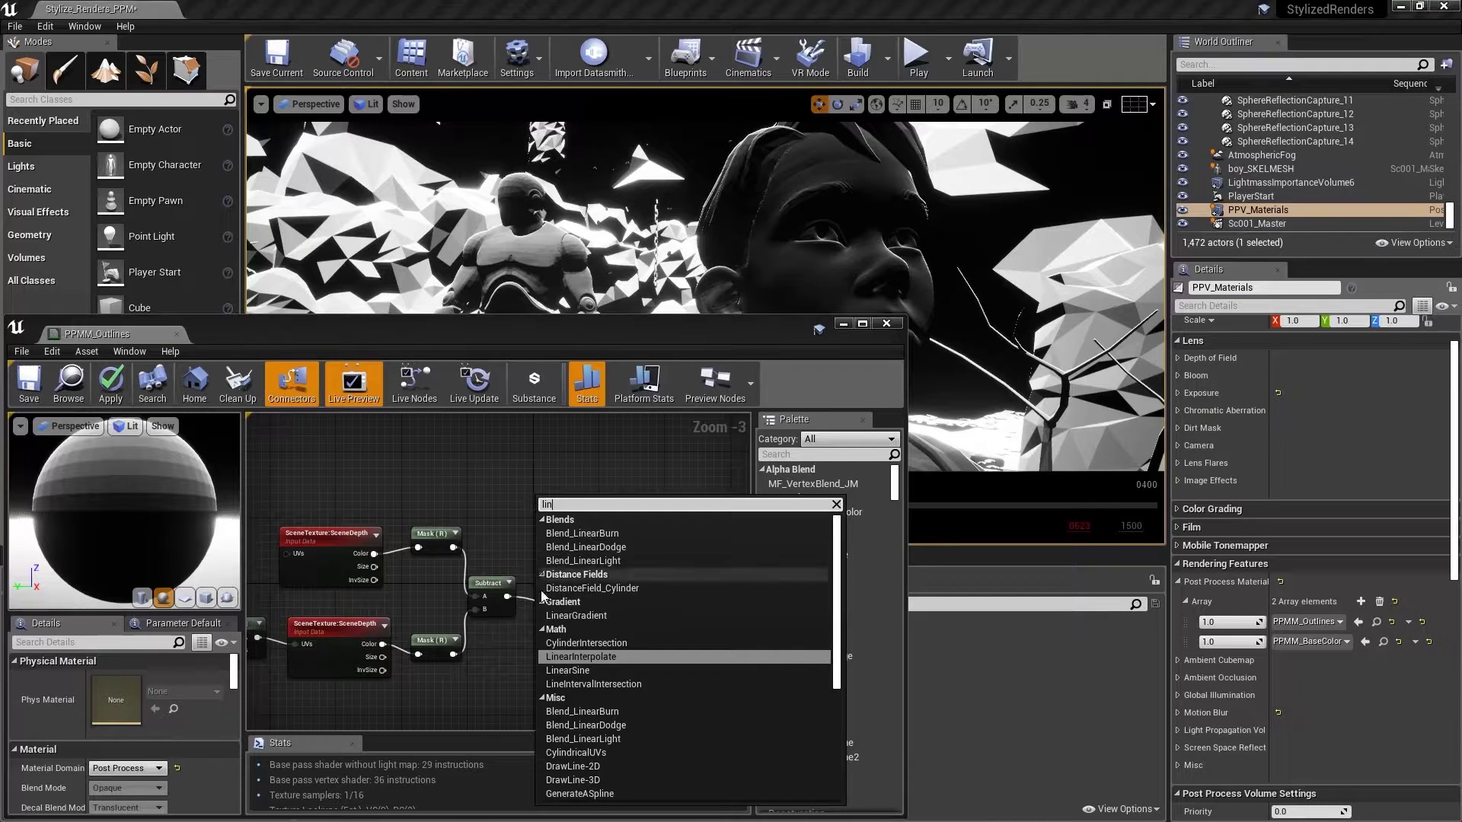
left_click(573, 656)
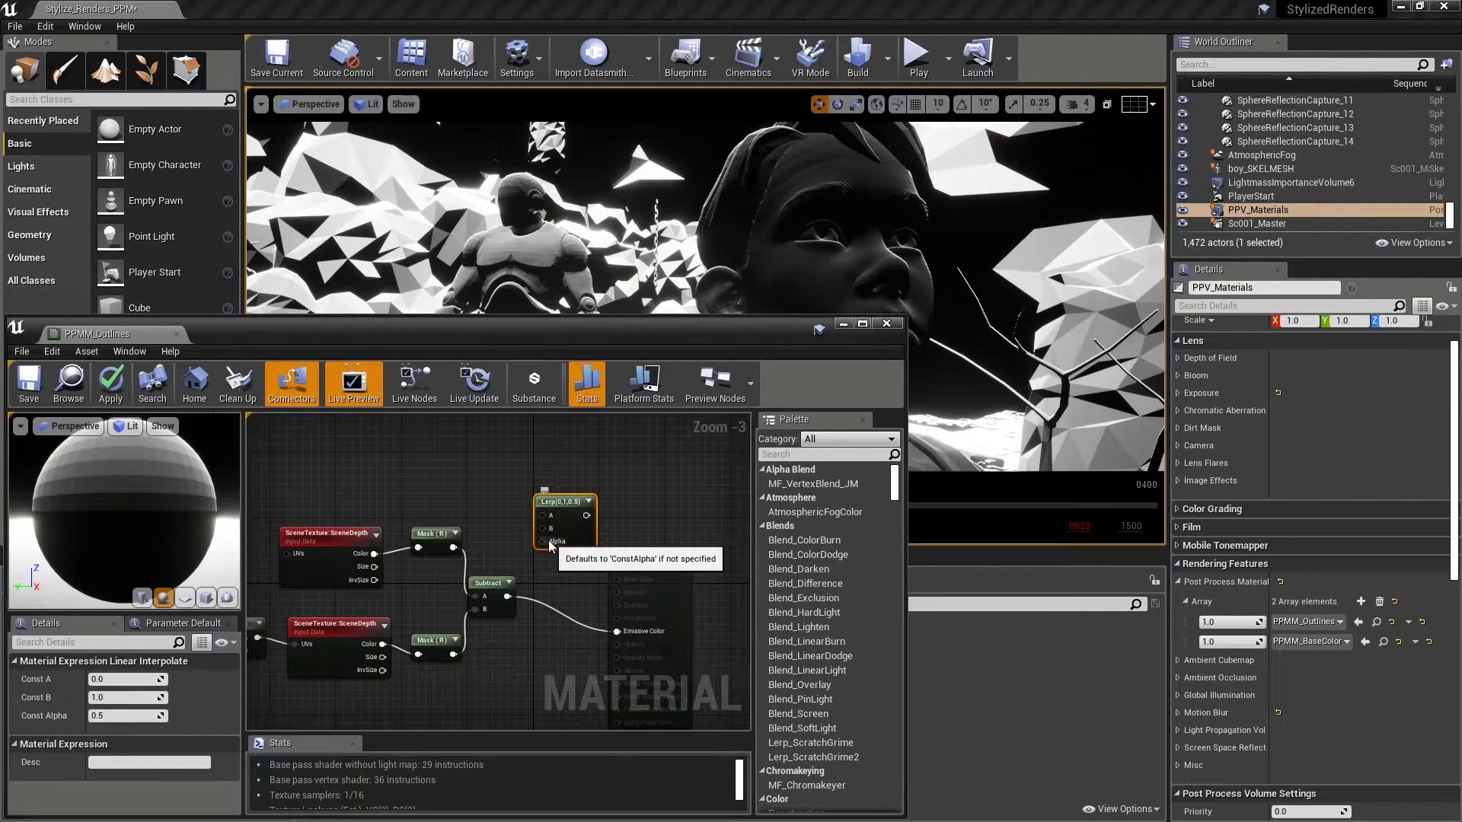
right_click_drag(550, 545, 651, 528)
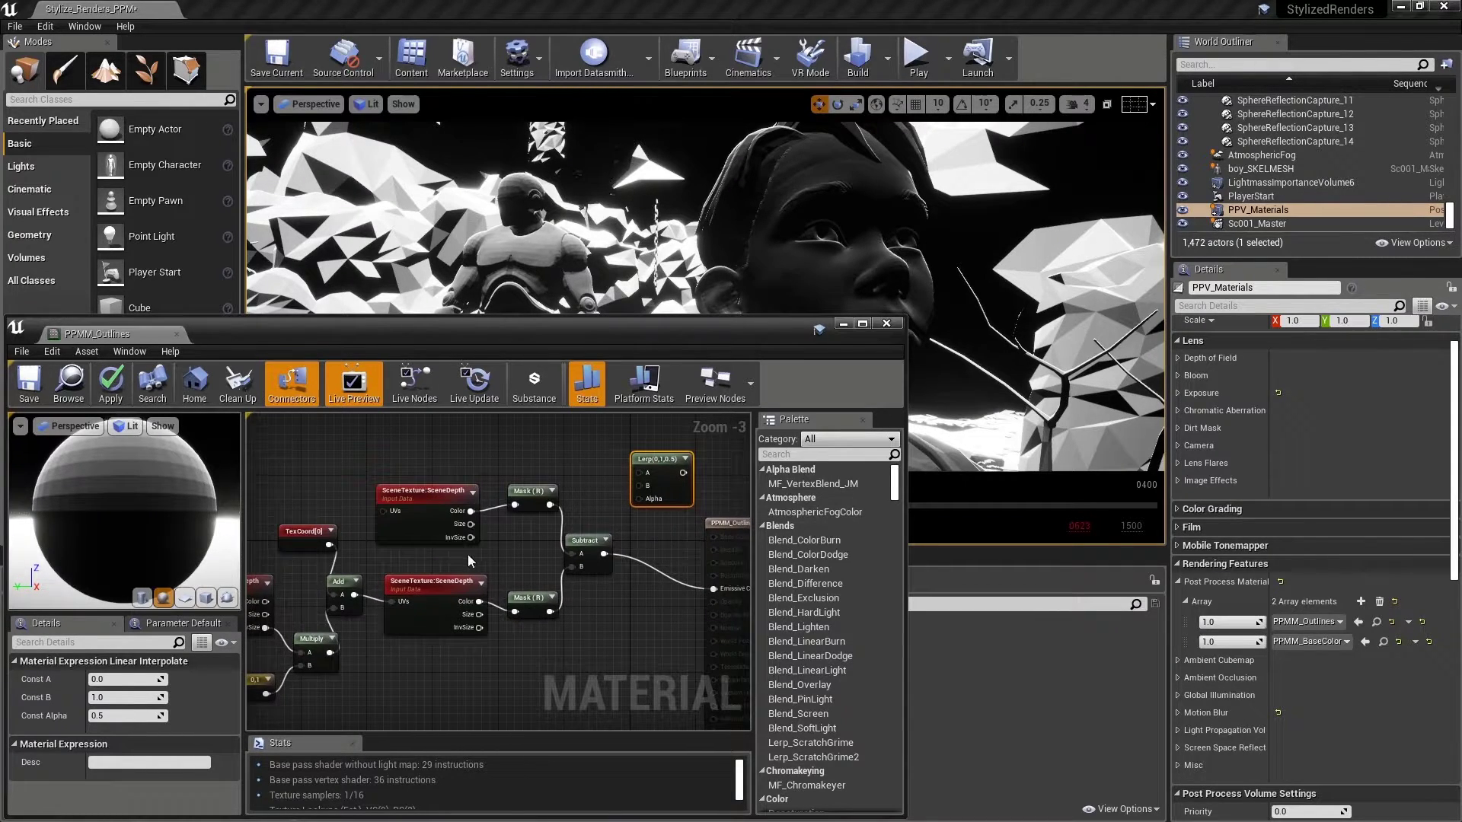
left_click_drag(604, 554, 640, 500)
- Duplicate the upper SceneDepth node above the graph and set the copy's Scene Texture Id to PostProcessInput0
right_click_drag(456, 465, 467, 573)
left_click(445, 602)
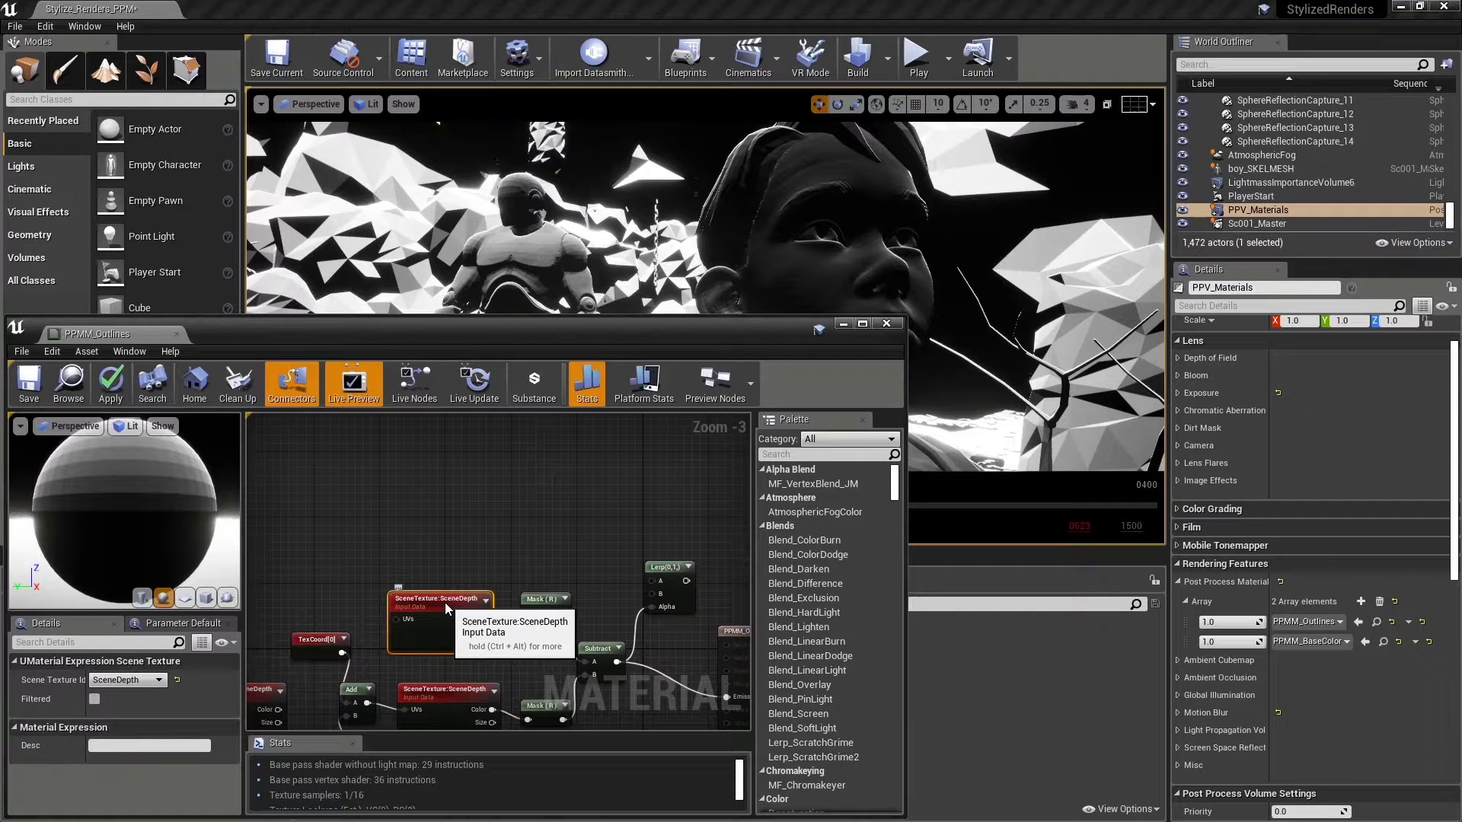
key("ctrl+w")
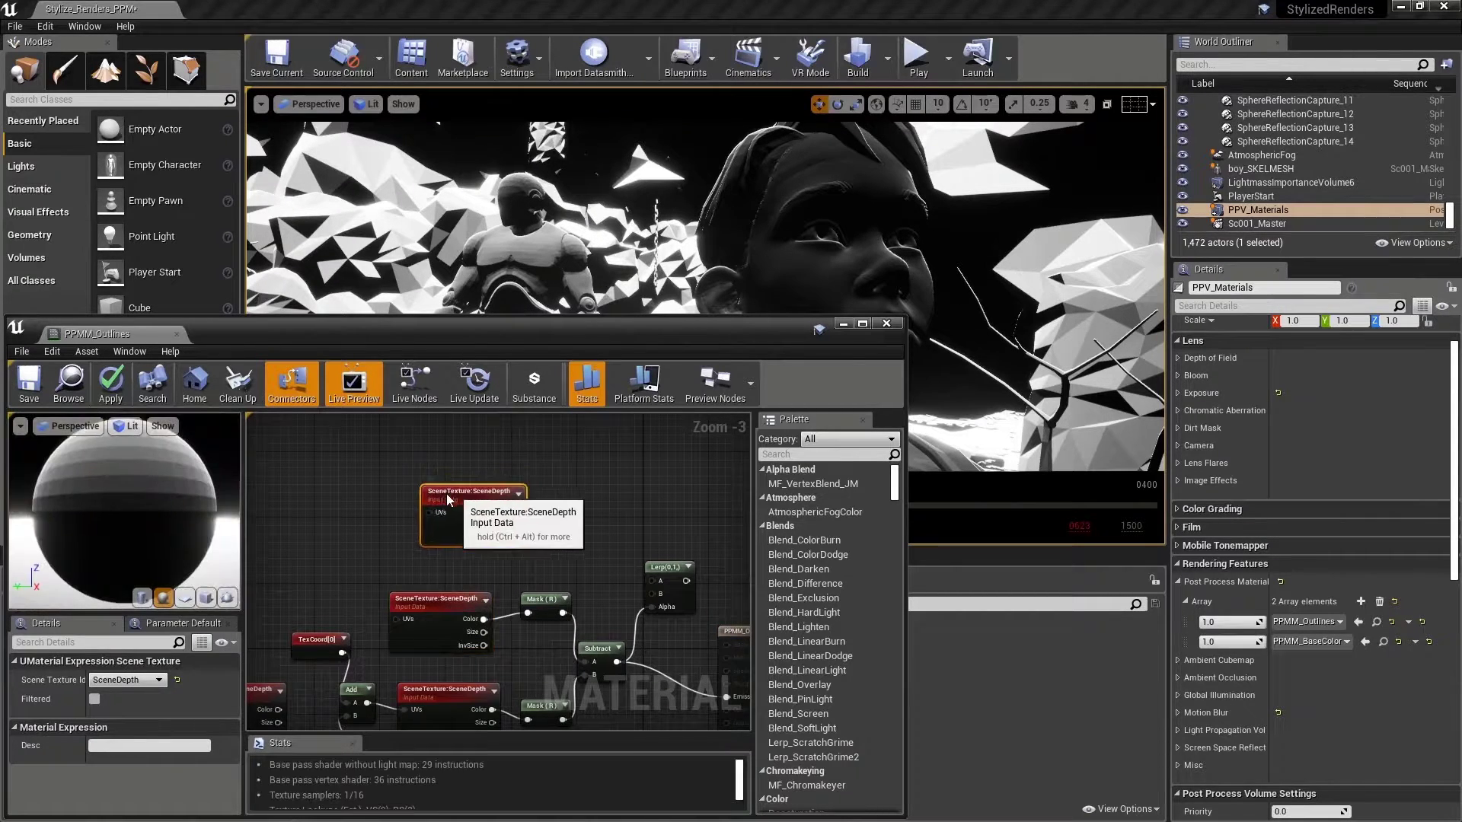
left_click(158, 679)
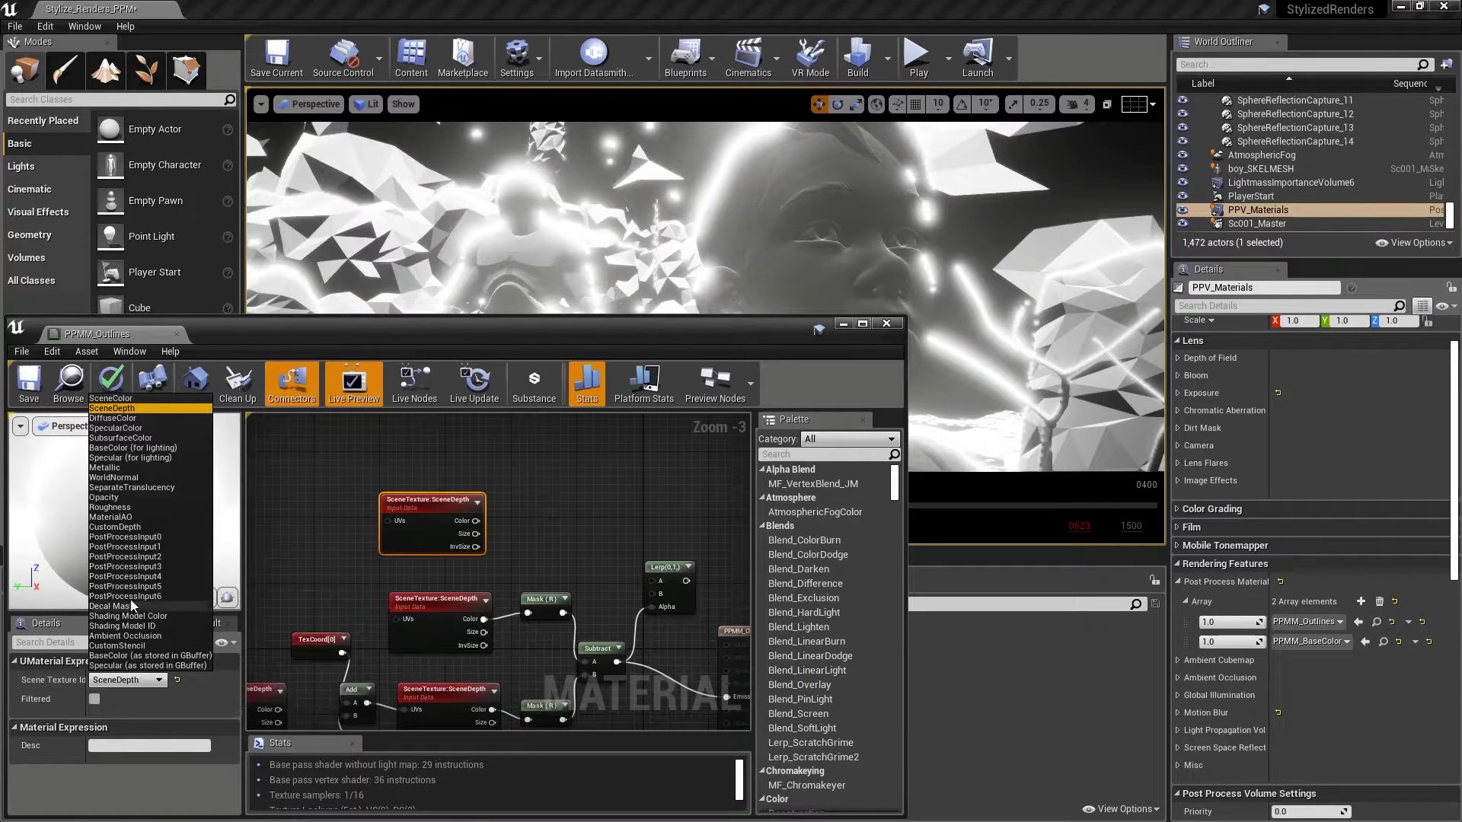
left_click(129, 536)
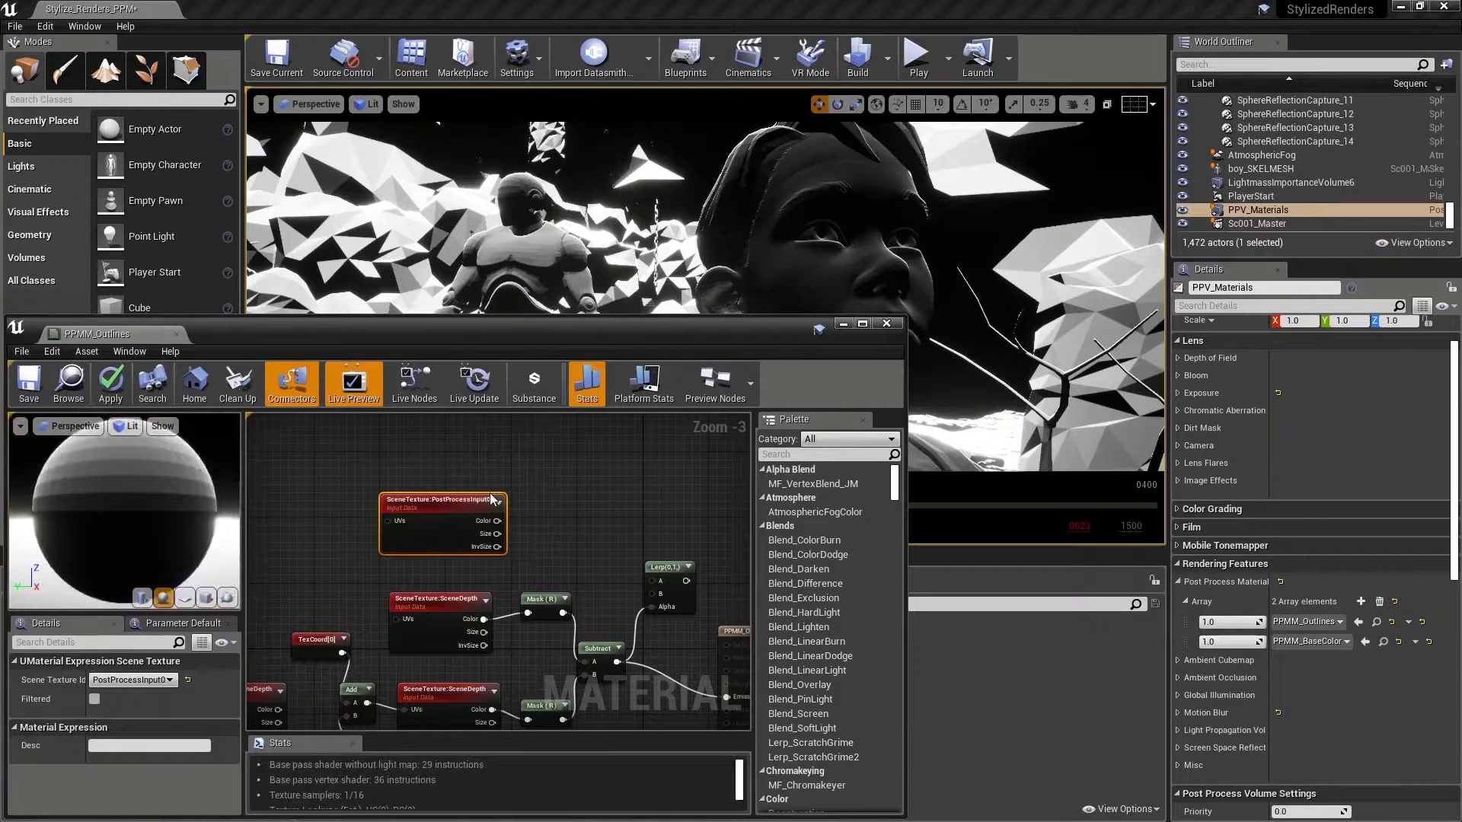
- Align the PostProcessInput0 node above the SceneDepth nodes and connect its Color output to the Lerp's A input
right_click_drag(543, 515, 519, 463)
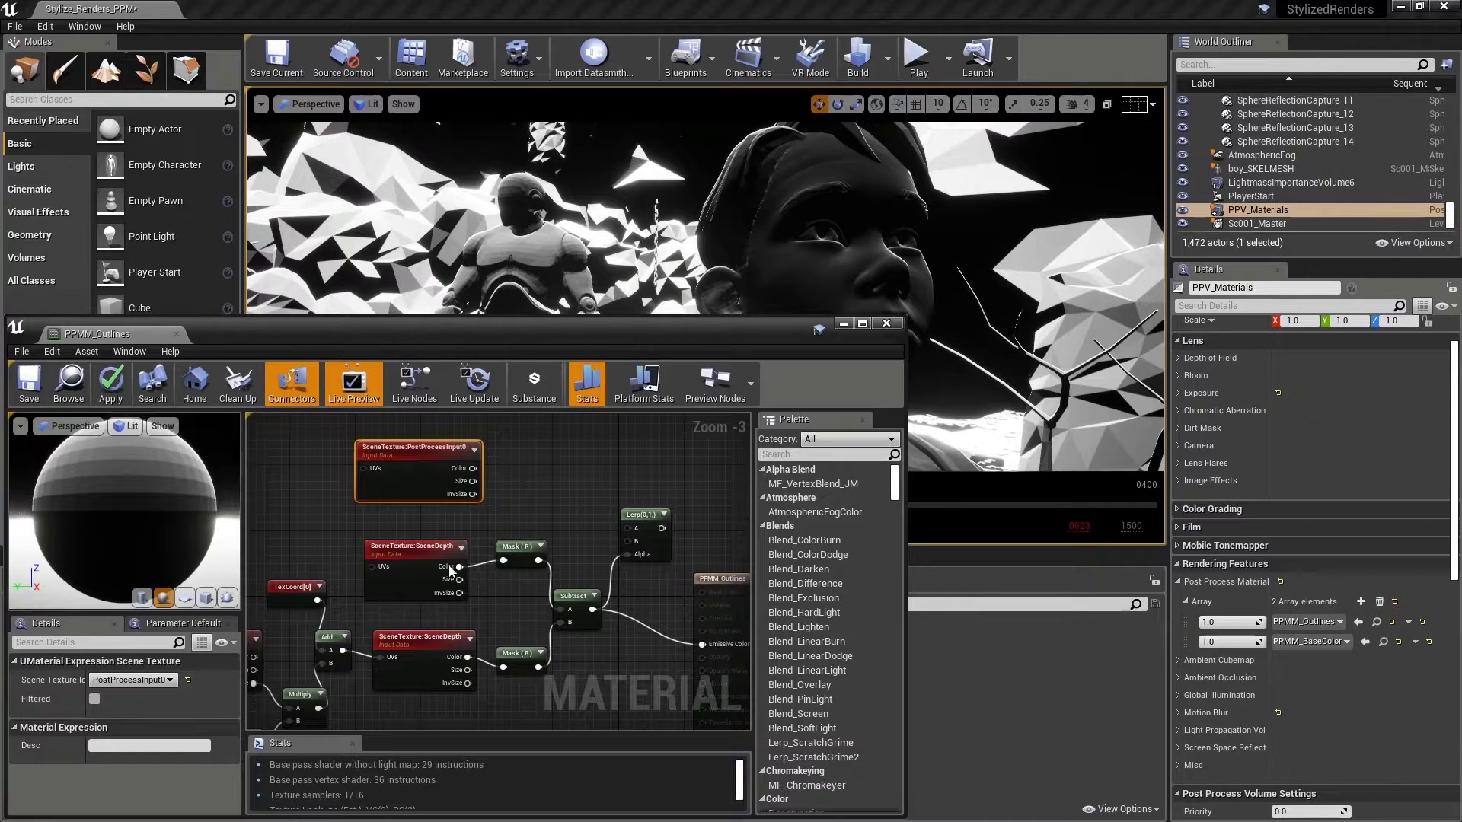
left_click_drag(438, 443, 450, 459)
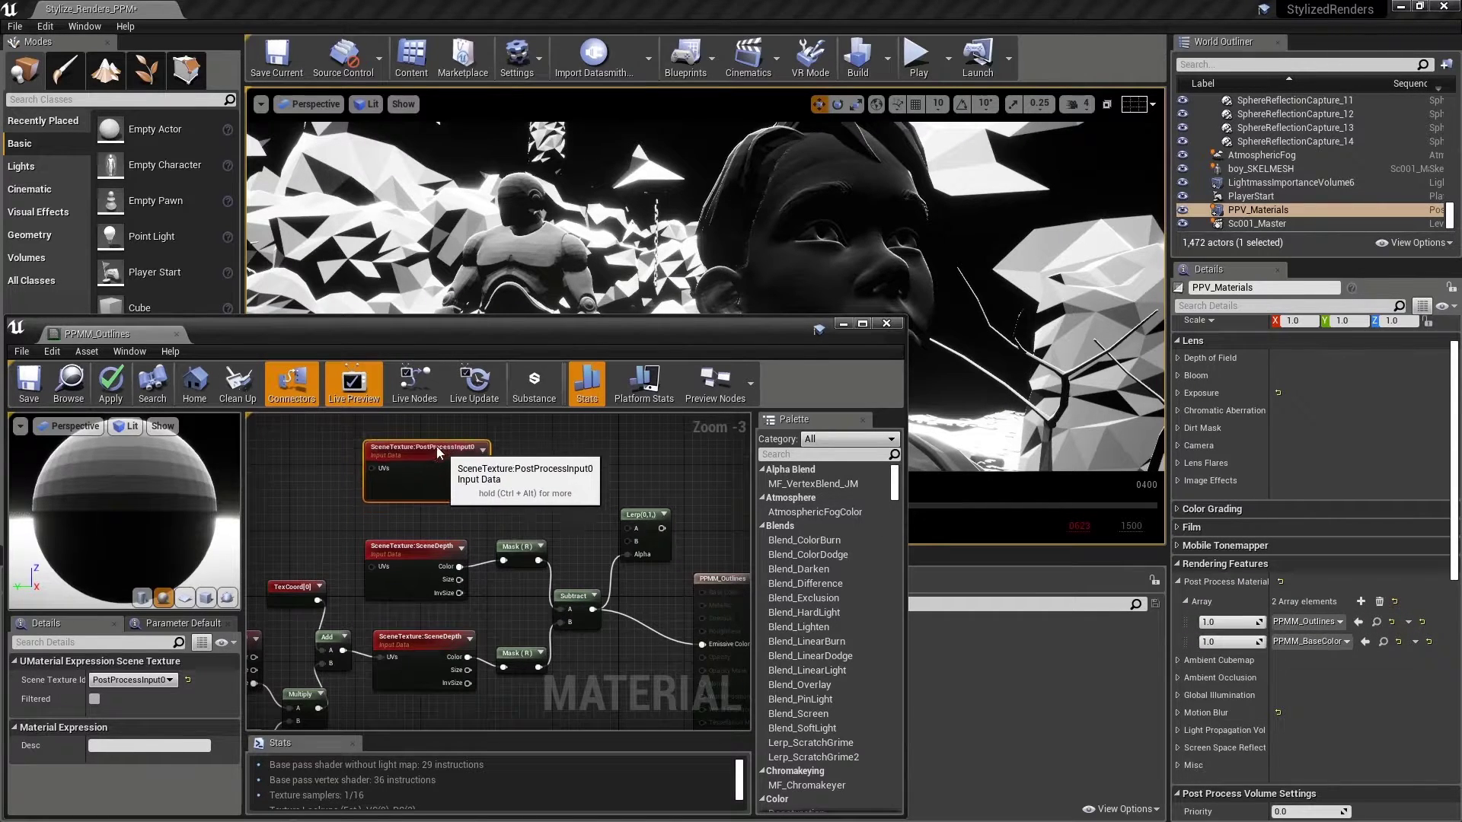
left_click_drag(473, 477, 629, 529)
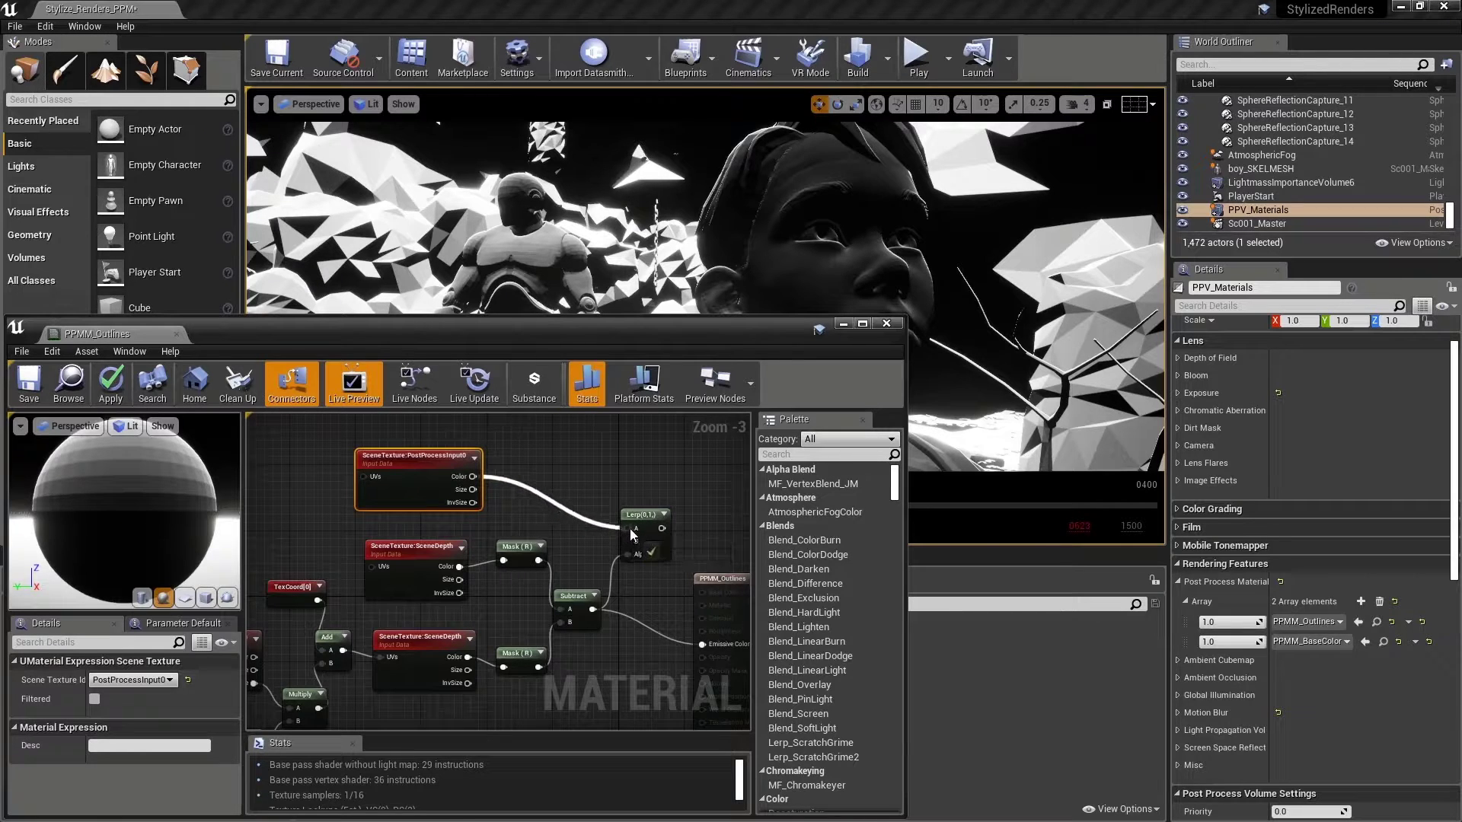
right_click_drag(668, 496, 565, 444)
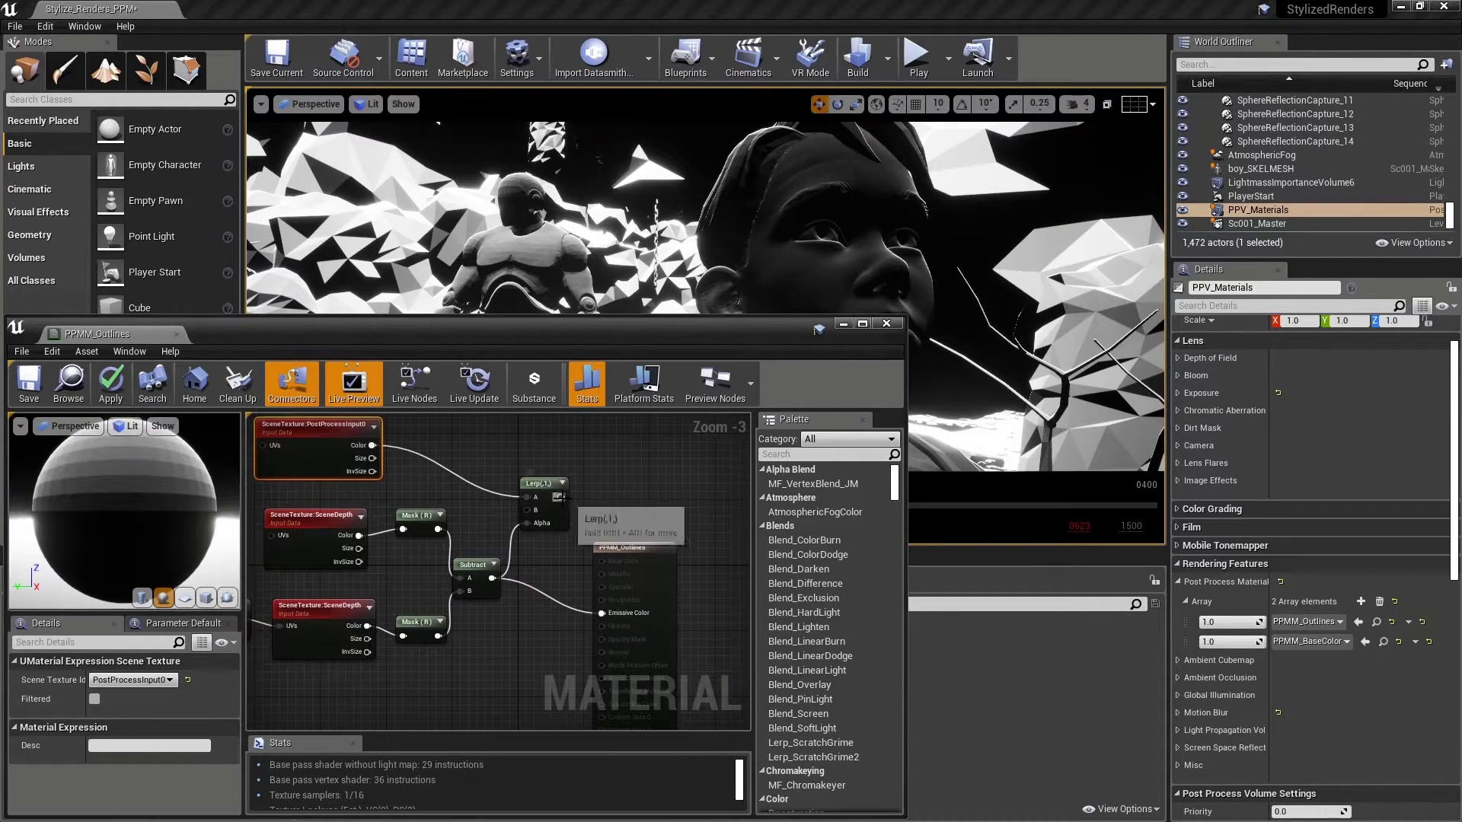
- Connect the Lerp output to the material's Emissive Color and nudge the Lerp node into place
left_click_drag(560, 497, 602, 613)
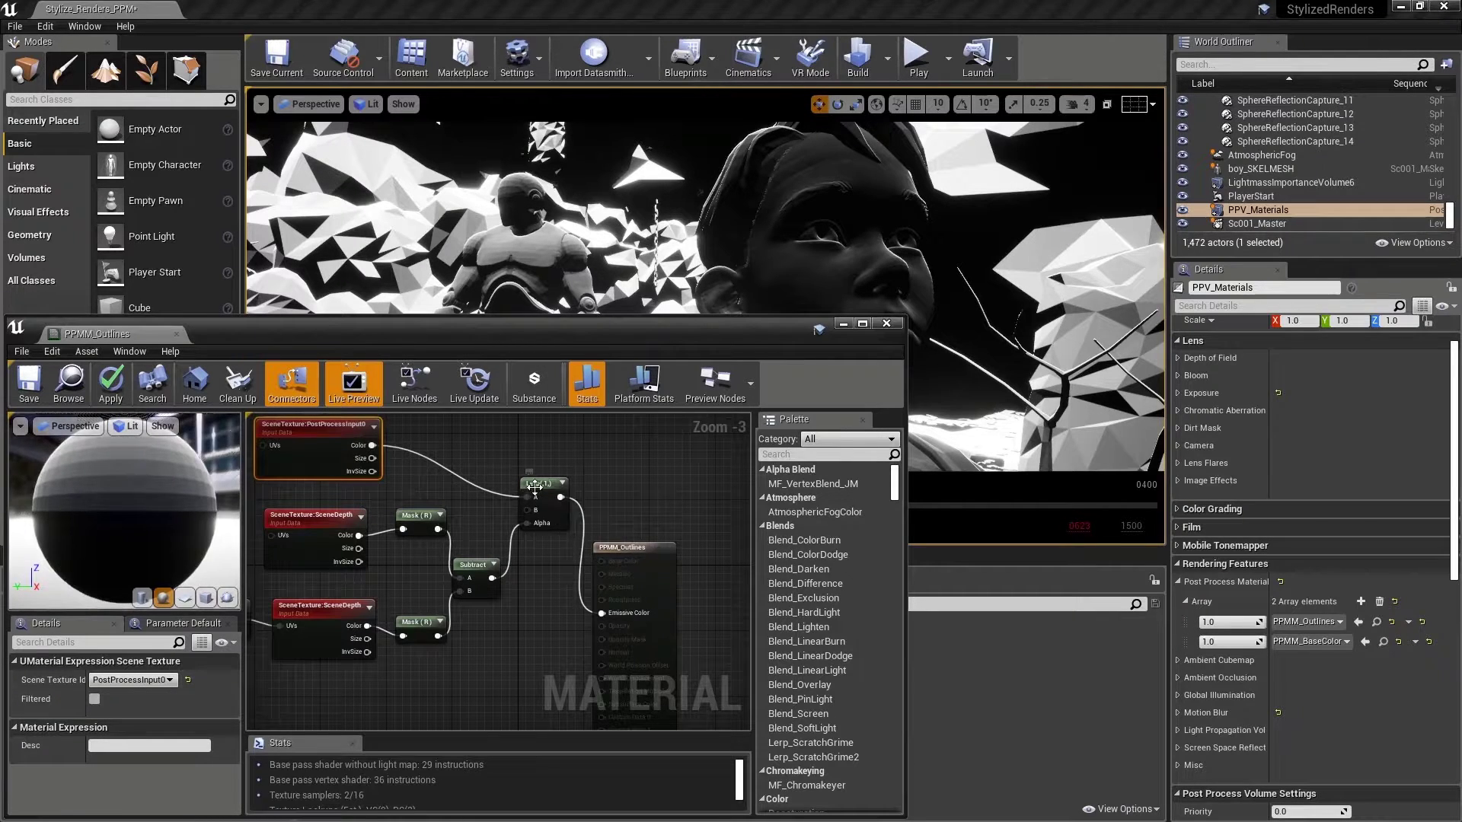
left_click_drag(539, 484, 530, 497)
right_click_drag(484, 489, 519, 503)
- Duplicate the Mask (R) node beside PostProcessInput0, enable its G and B channels, and feed it the PostProcessInput0 Color output
left_click(503, 549)
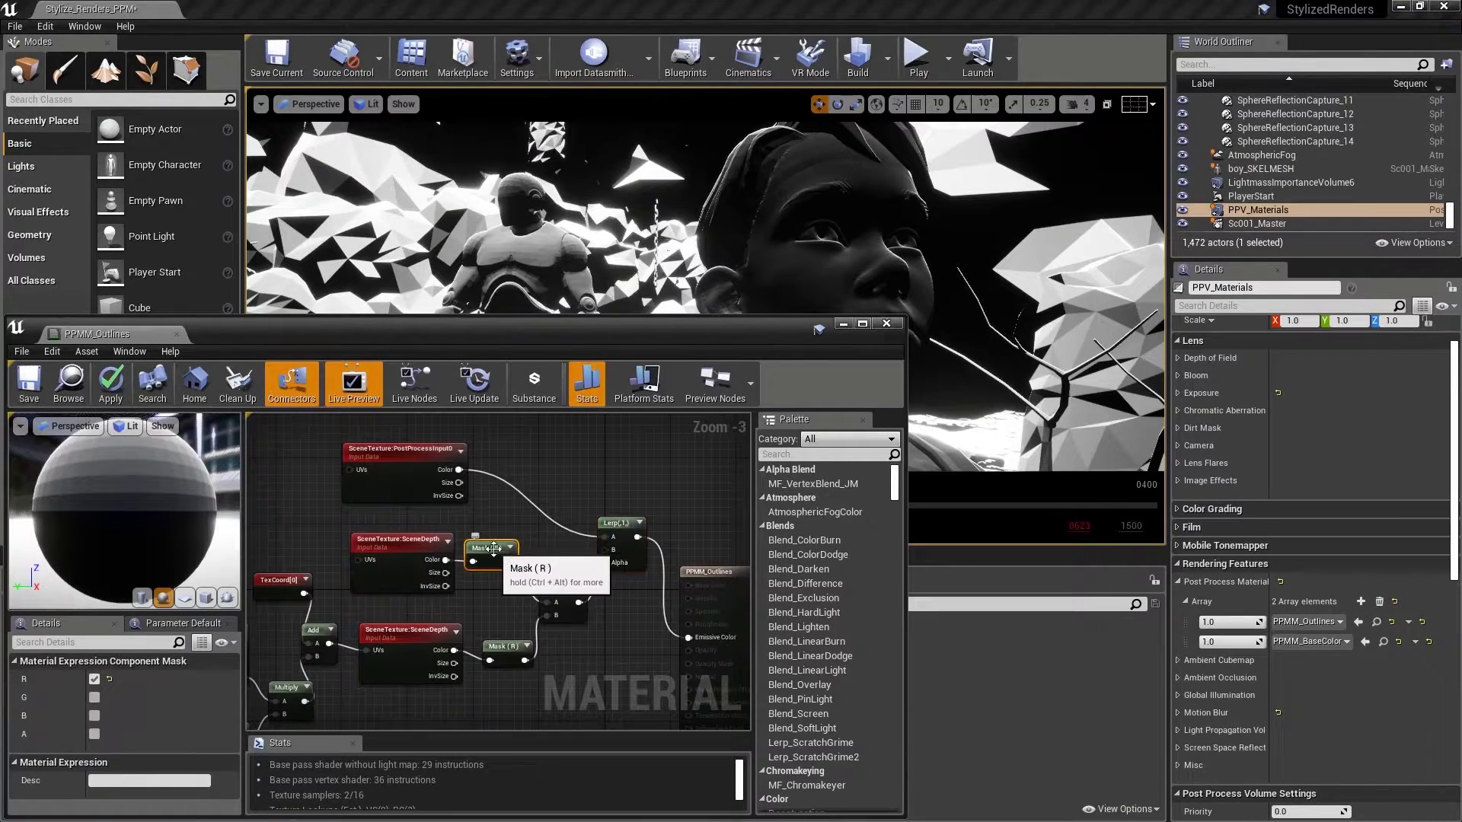
left_click_drag(493, 548, 476, 556)
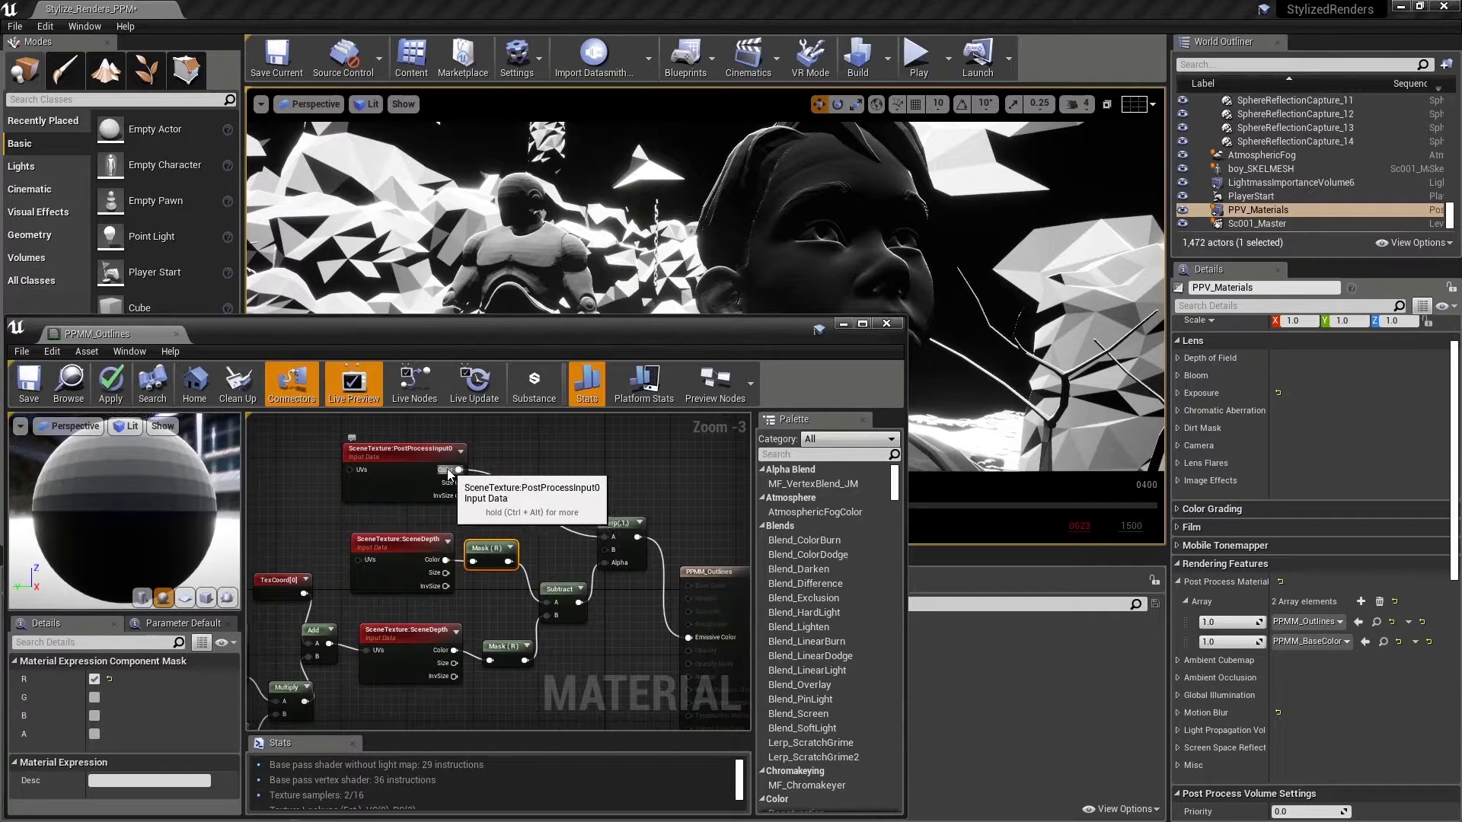
left_click(411, 476)
left_click(487, 549)
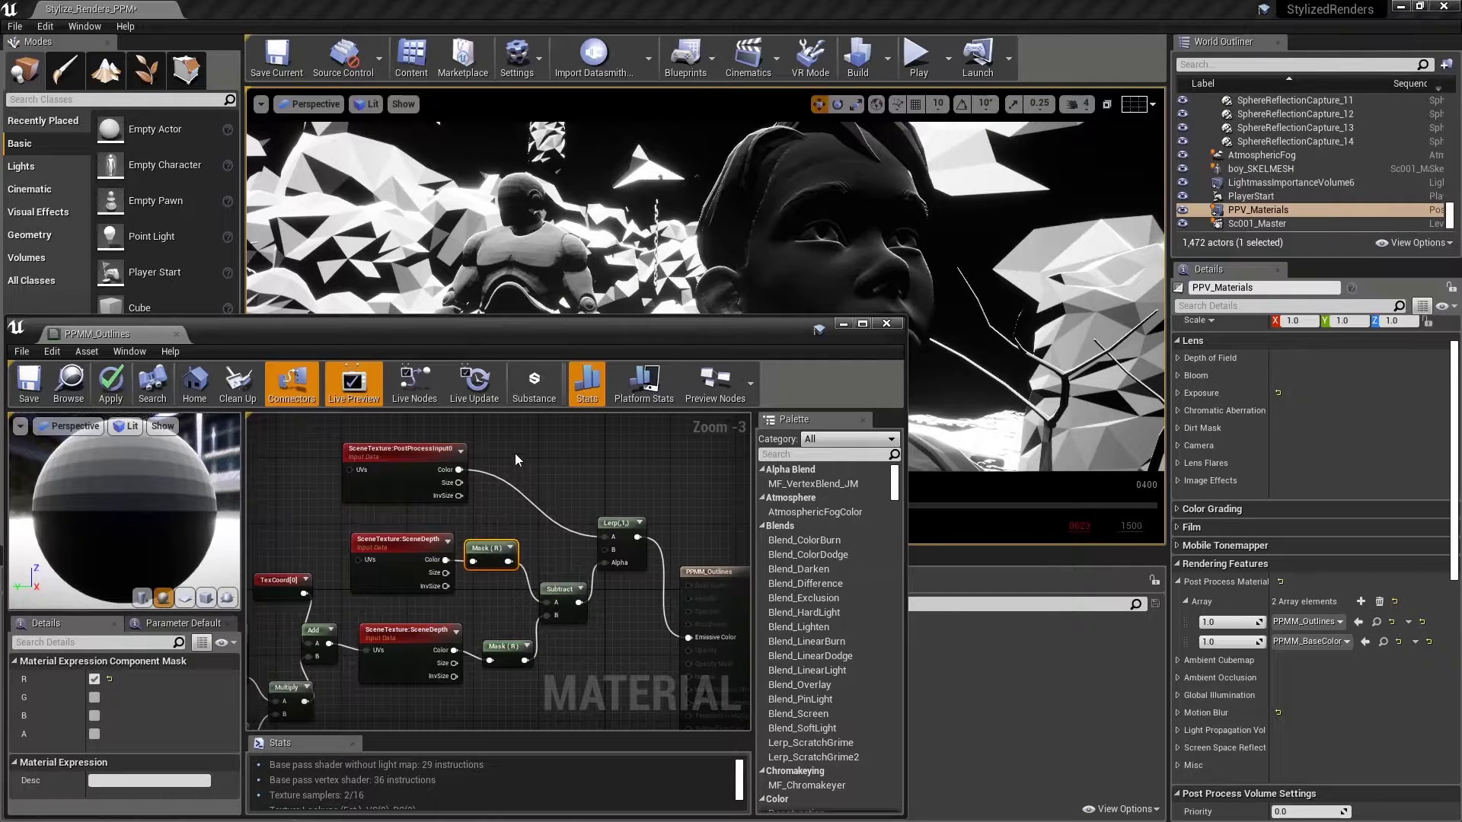
key("ctrl+v")
left_click(95, 697)
left_click(94, 716)
left_click_drag(459, 469, 497, 454)
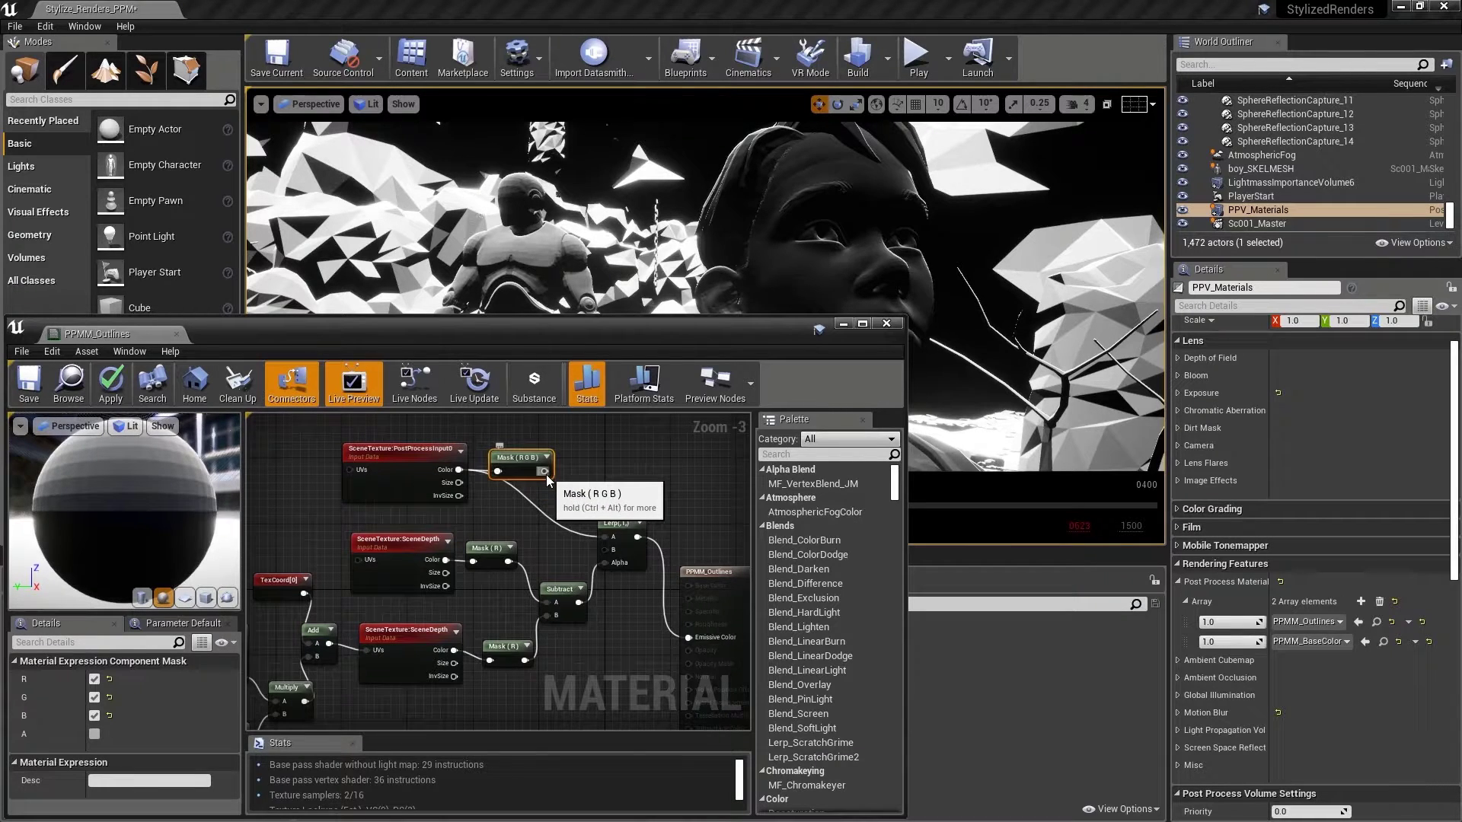
- Connect the RGB mask to the Lerp's A input and apply the material to check it in the level viewport
left_click_drag(543, 472, 609, 537)
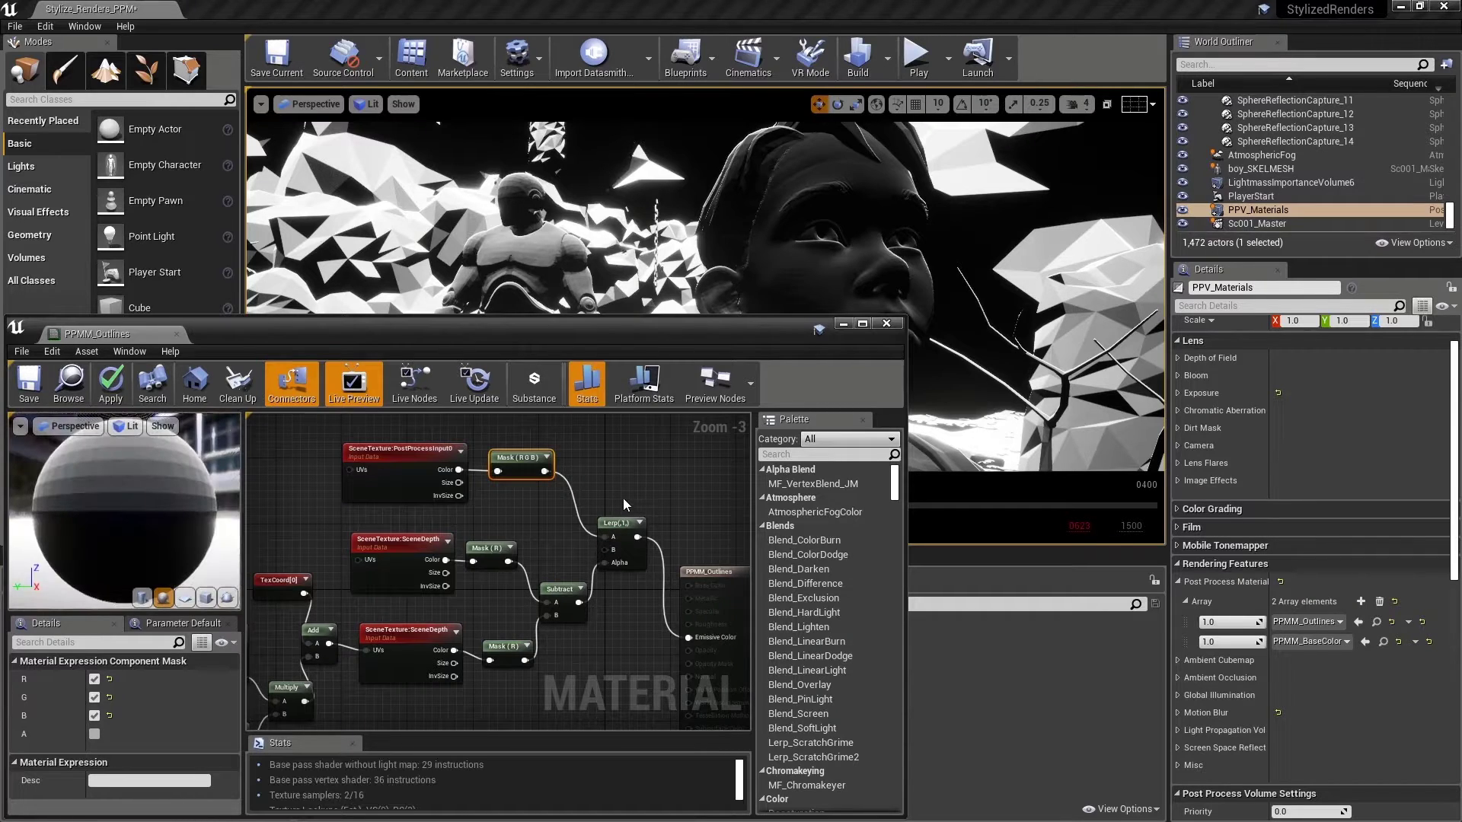
left_click(110, 385)
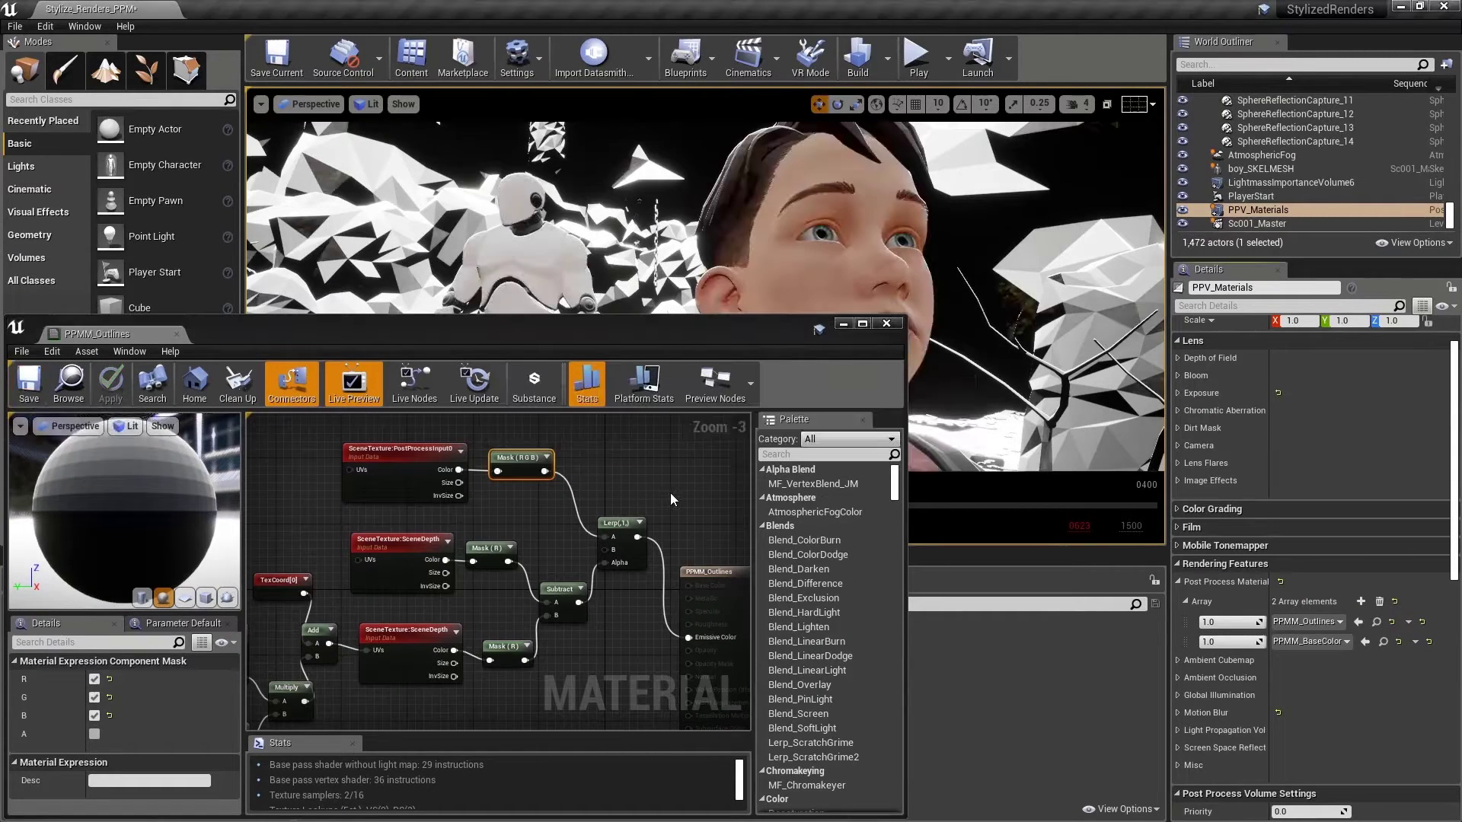
left_click(844, 325)
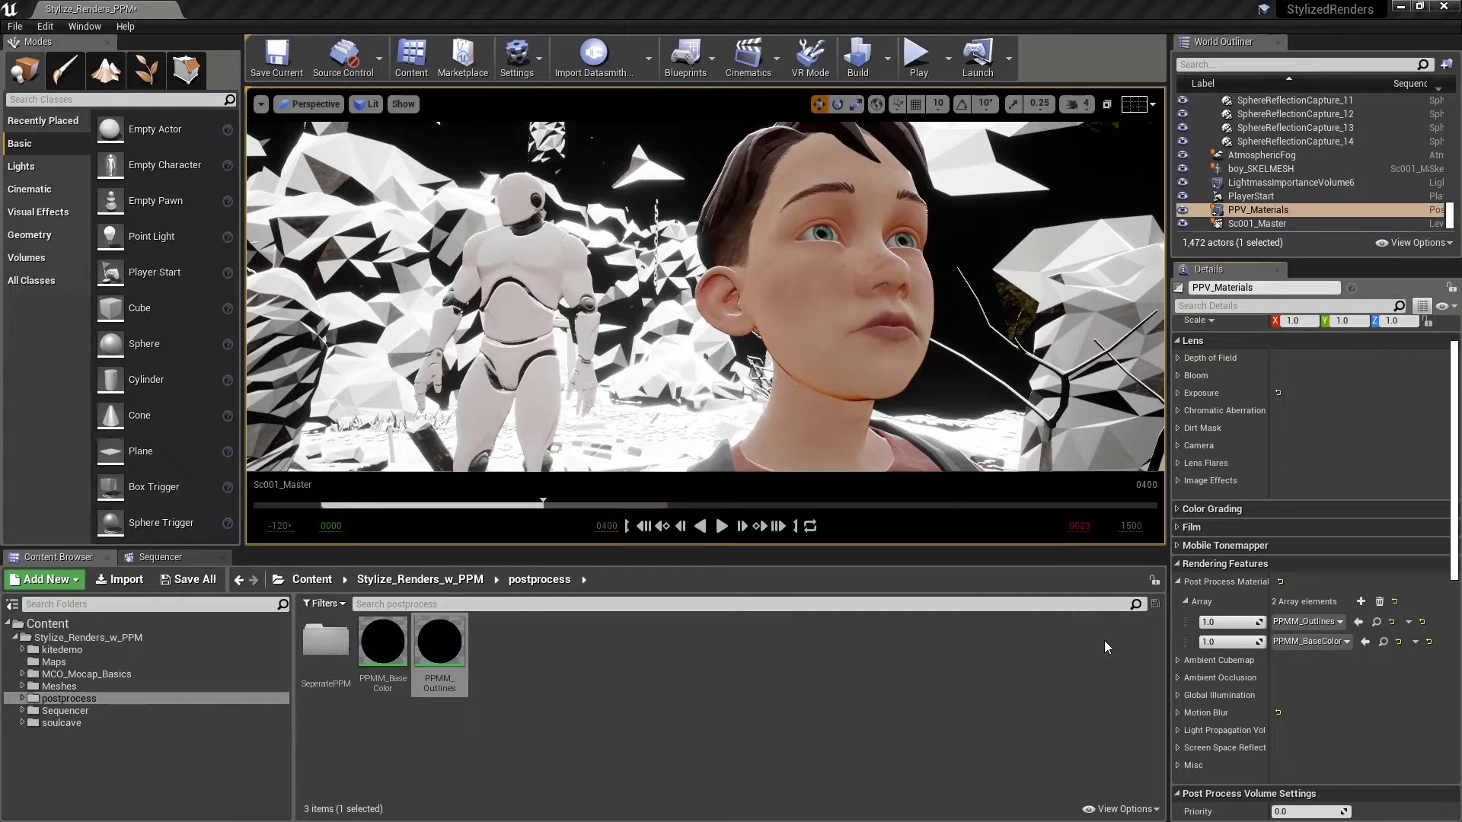
- Reopen PPMM_Outlines and duplicate the whole depth-difference node group, from the Constant2Vector to the Subtract, below the original
double_click(466, 639)
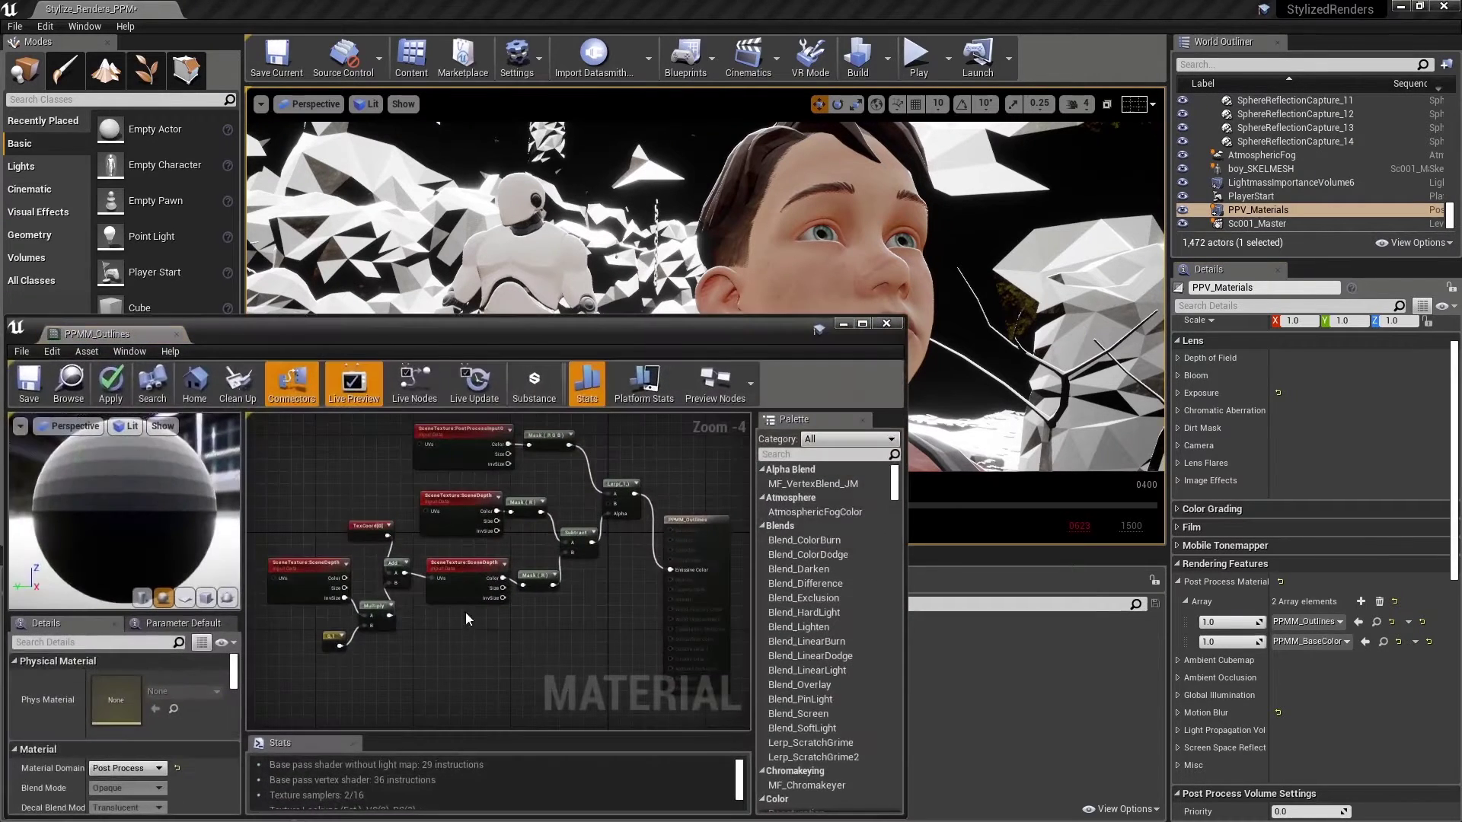
left_click_drag(268, 497, 583, 664)
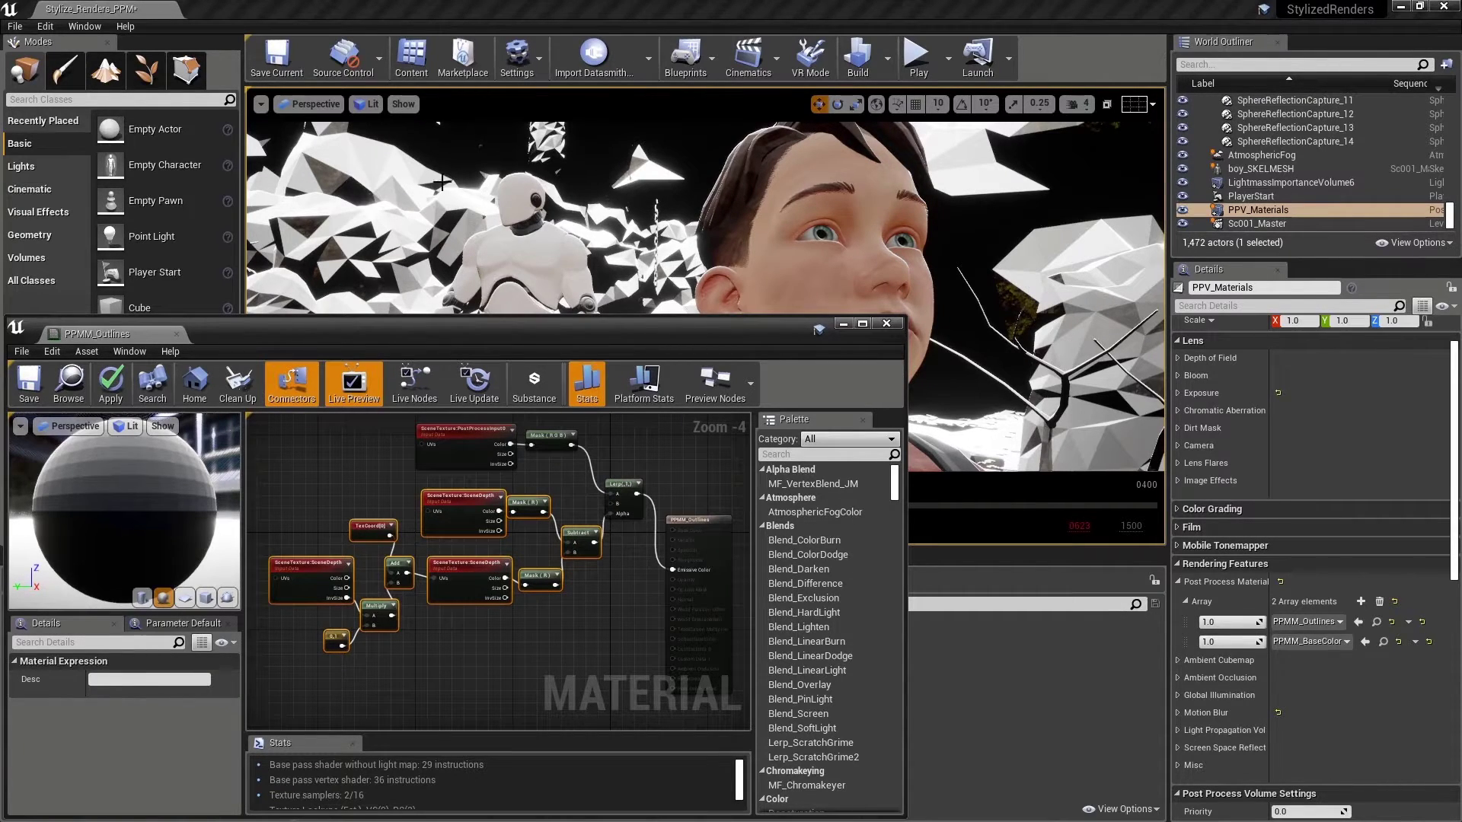
right_click_drag(568, 602, 557, 491)
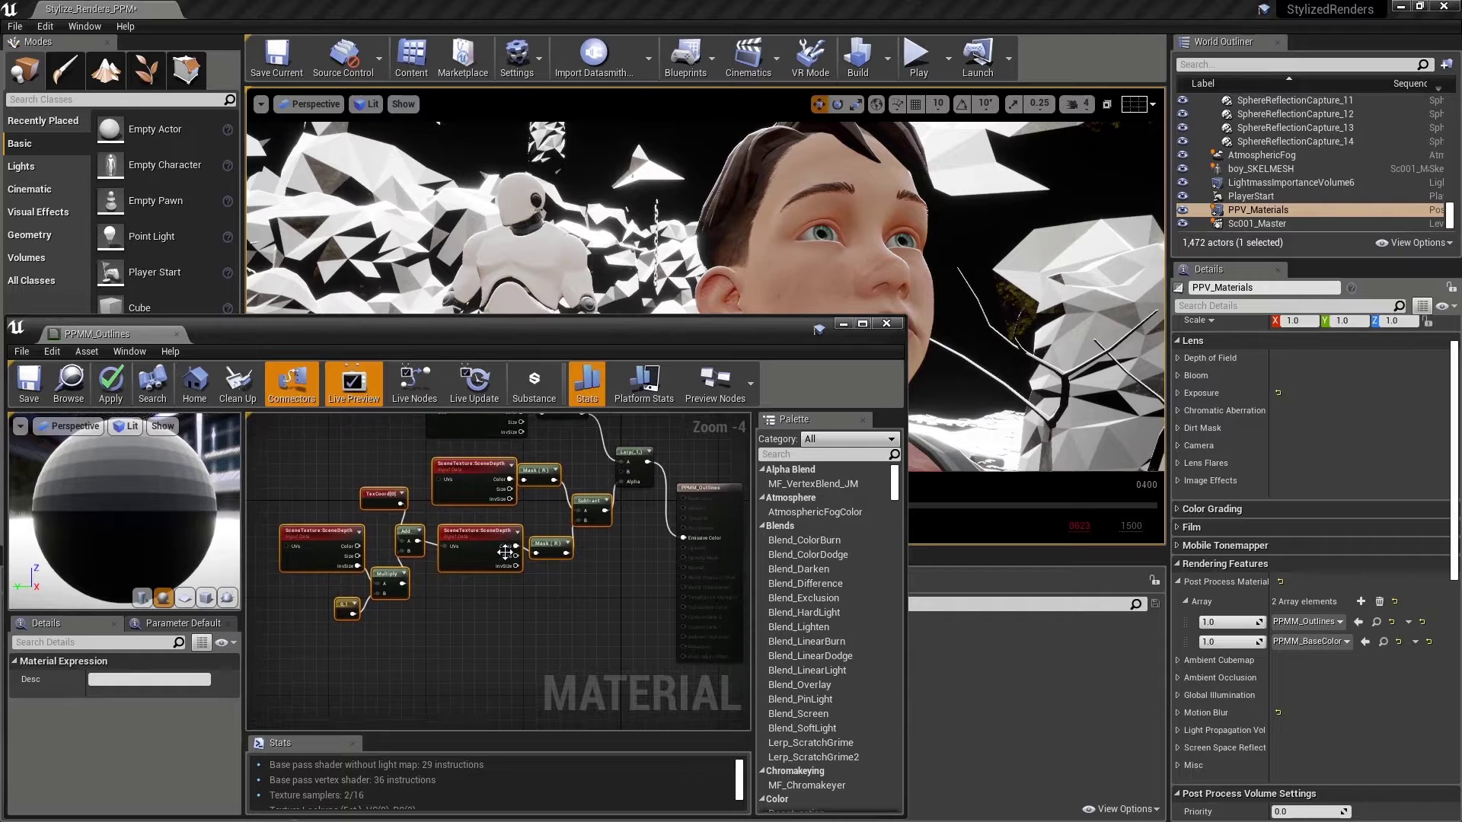
right_click_drag(472, 539, 545, 514)
key("ctrl+v")
- Place an Add node between the two groups and connect the original and duplicated Subtract outputs to its A and B inputs
left_click(552, 543)
left_click(542, 554)
left_click_drag(519, 486, 538, 561)
left_click_drag(528, 649, 538, 568)
right_click_drag(538, 568, 648, 487)
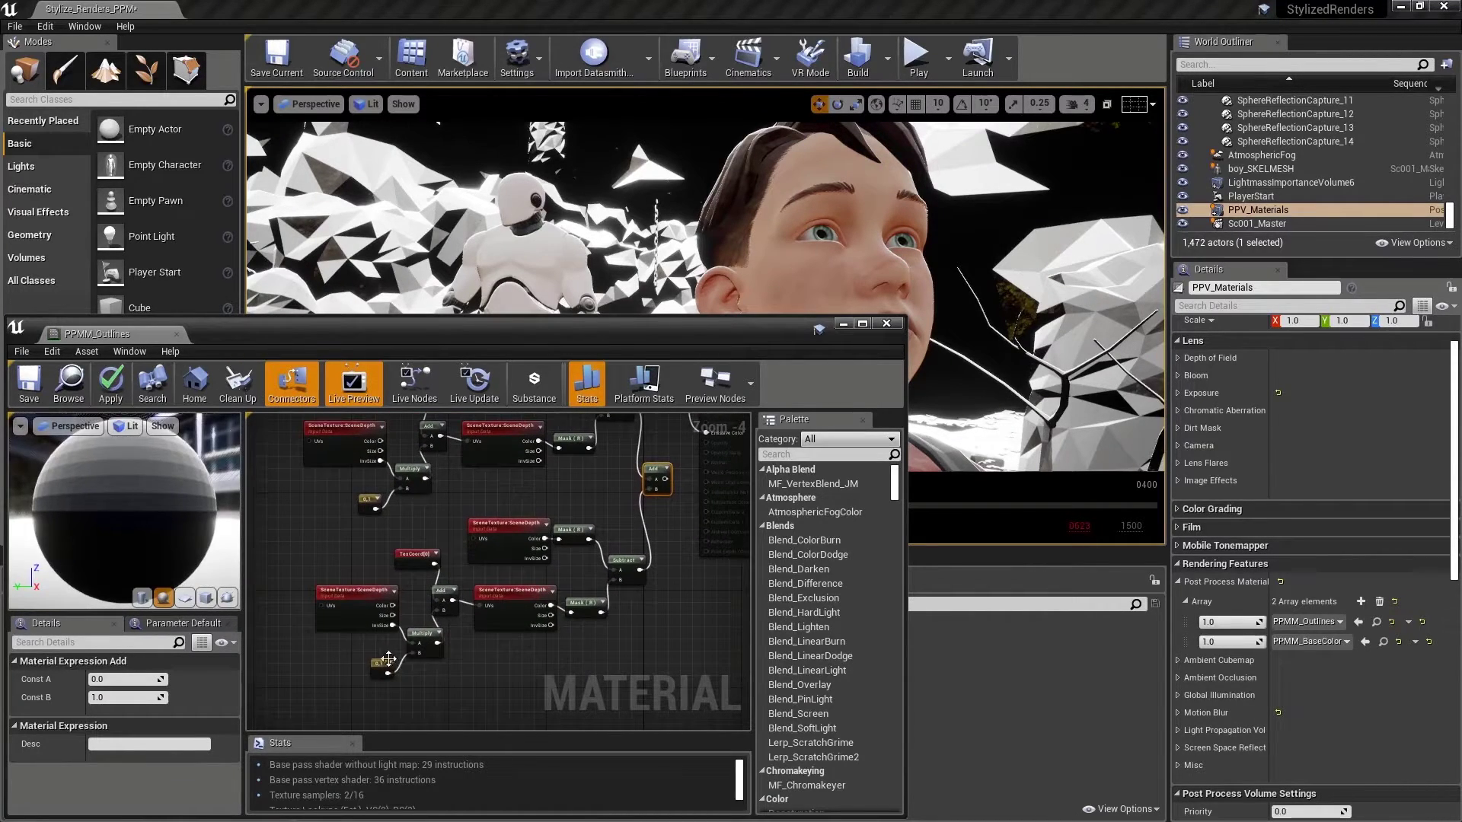
- Set the G value of the duplicated group's Constant2Vector to -1
left_click(378, 663)
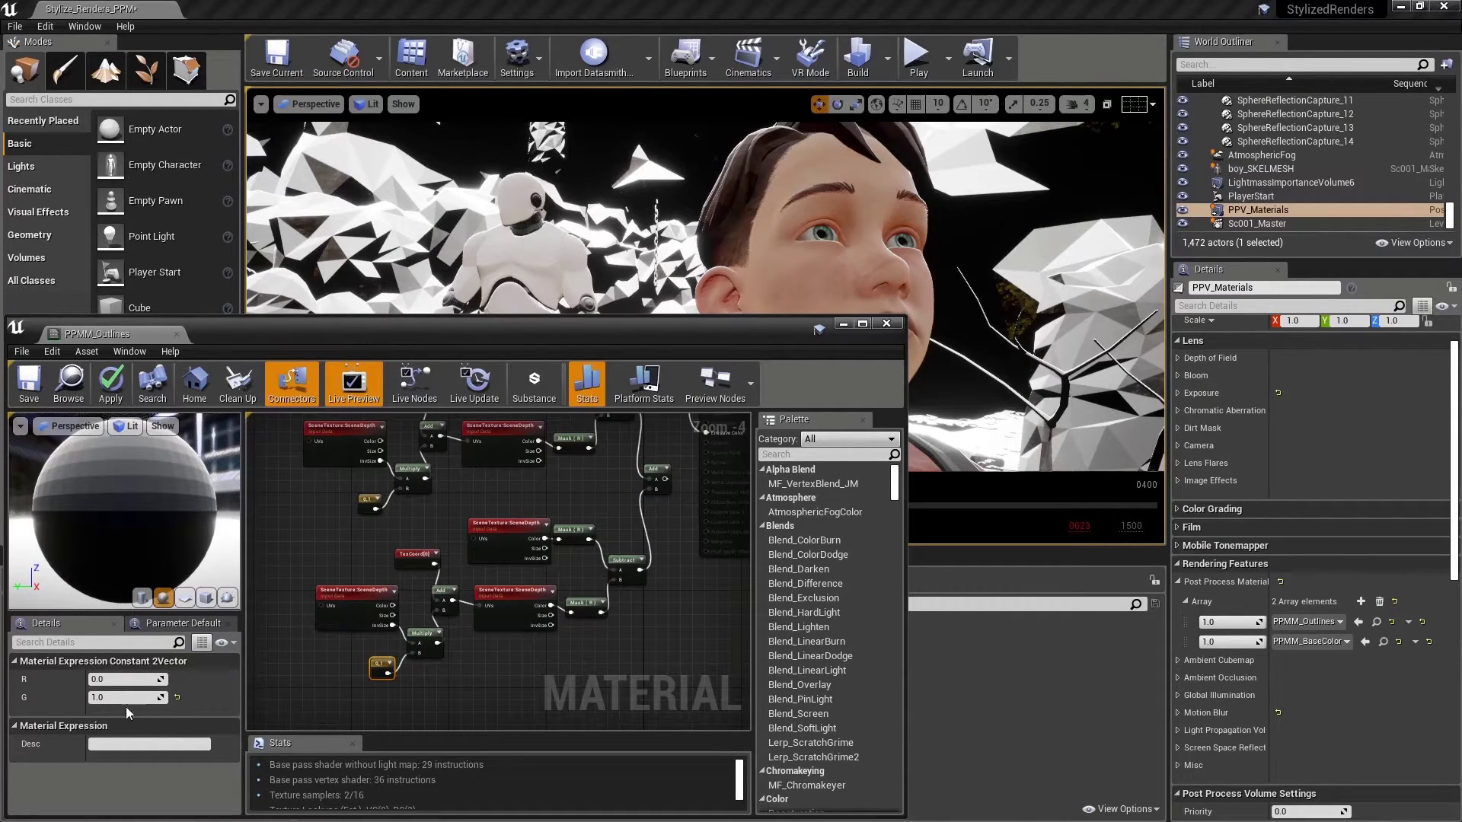
left_click(158, 701)
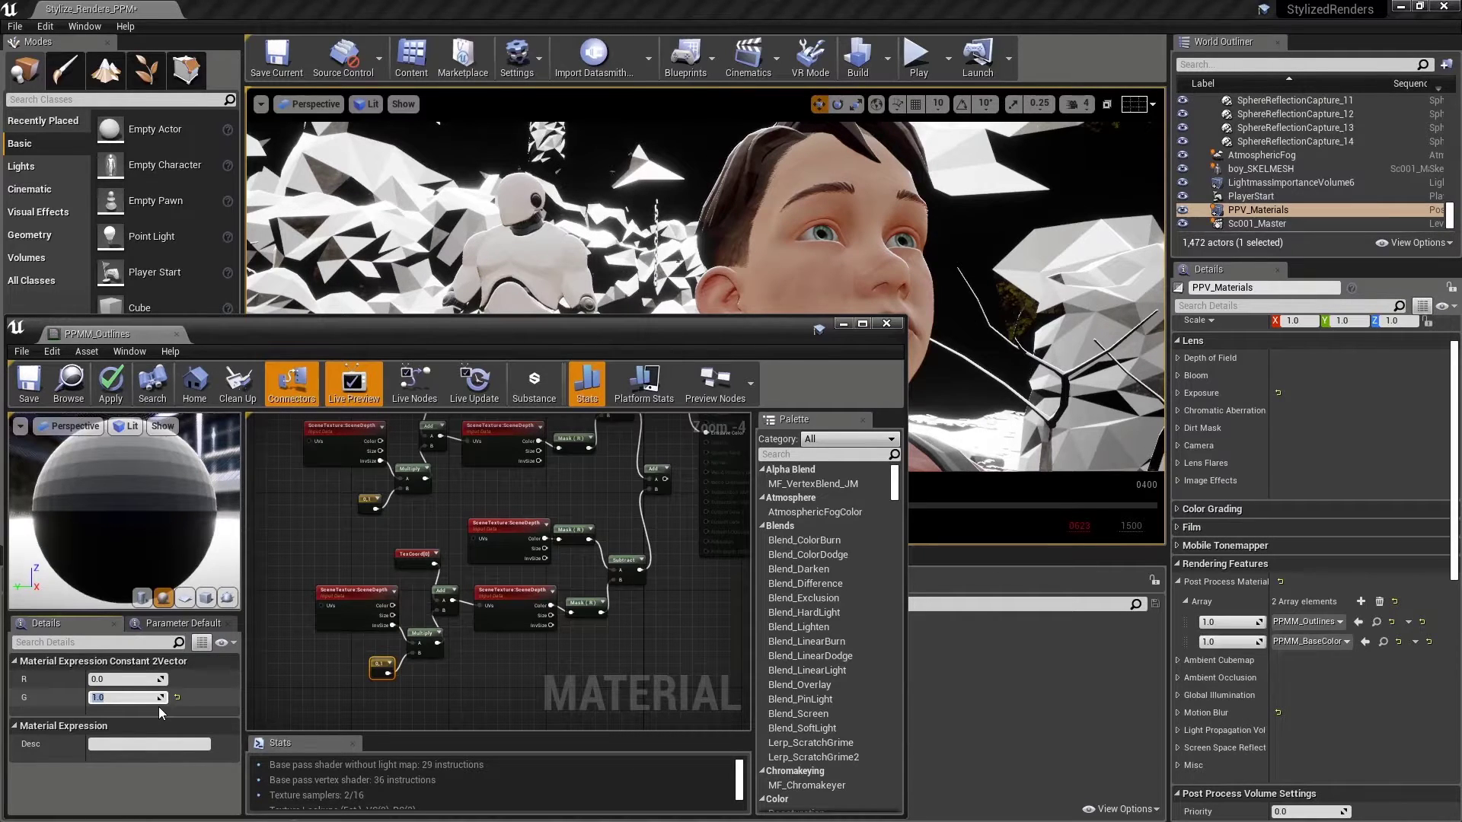
type("-1.0")
key("Return")
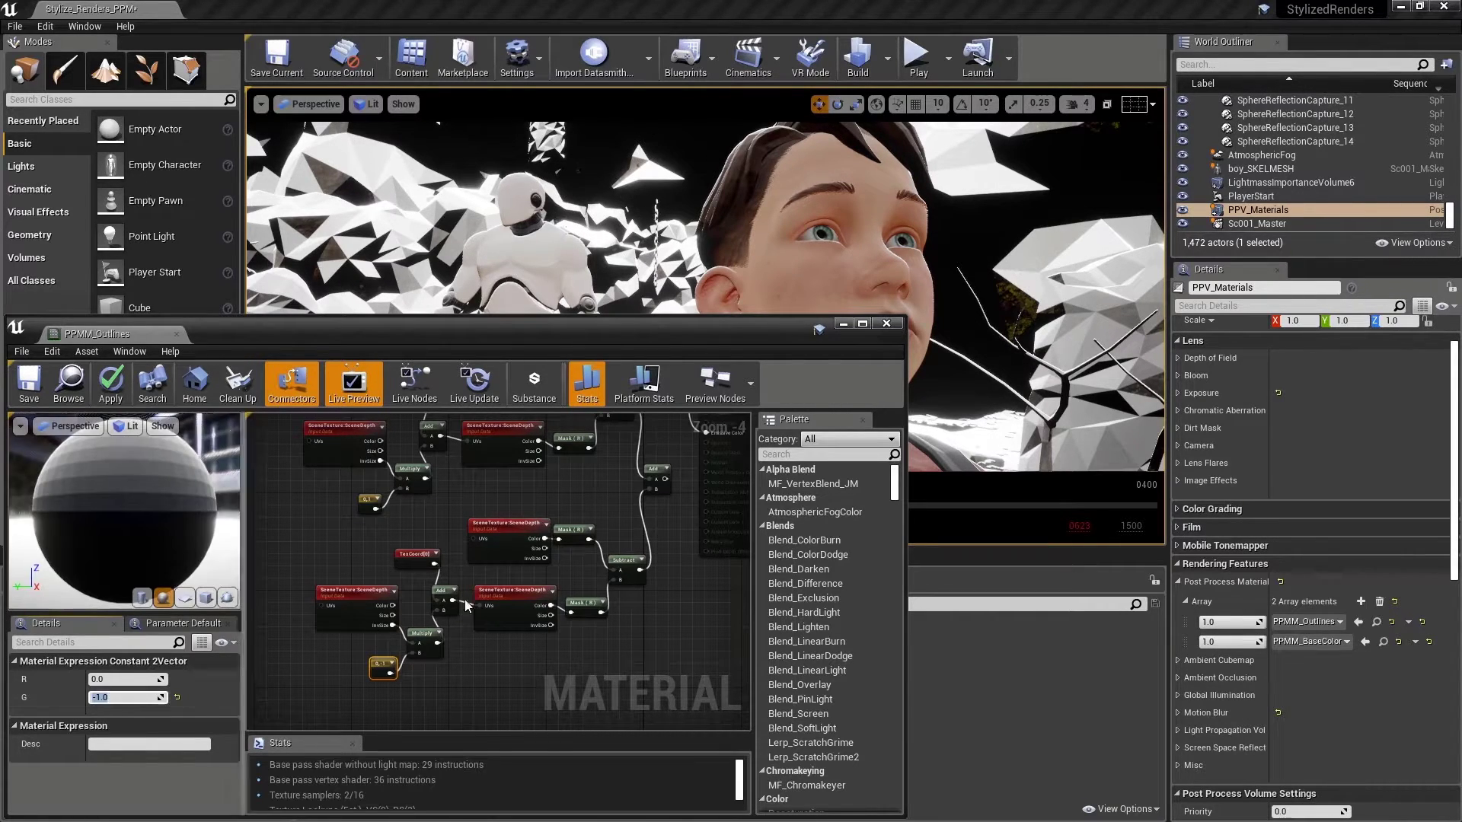
- Connect the Add output to the Lerp's Alpha and save the material to check the outlines in the level viewport
right_click_drag(658, 481, 505, 572)
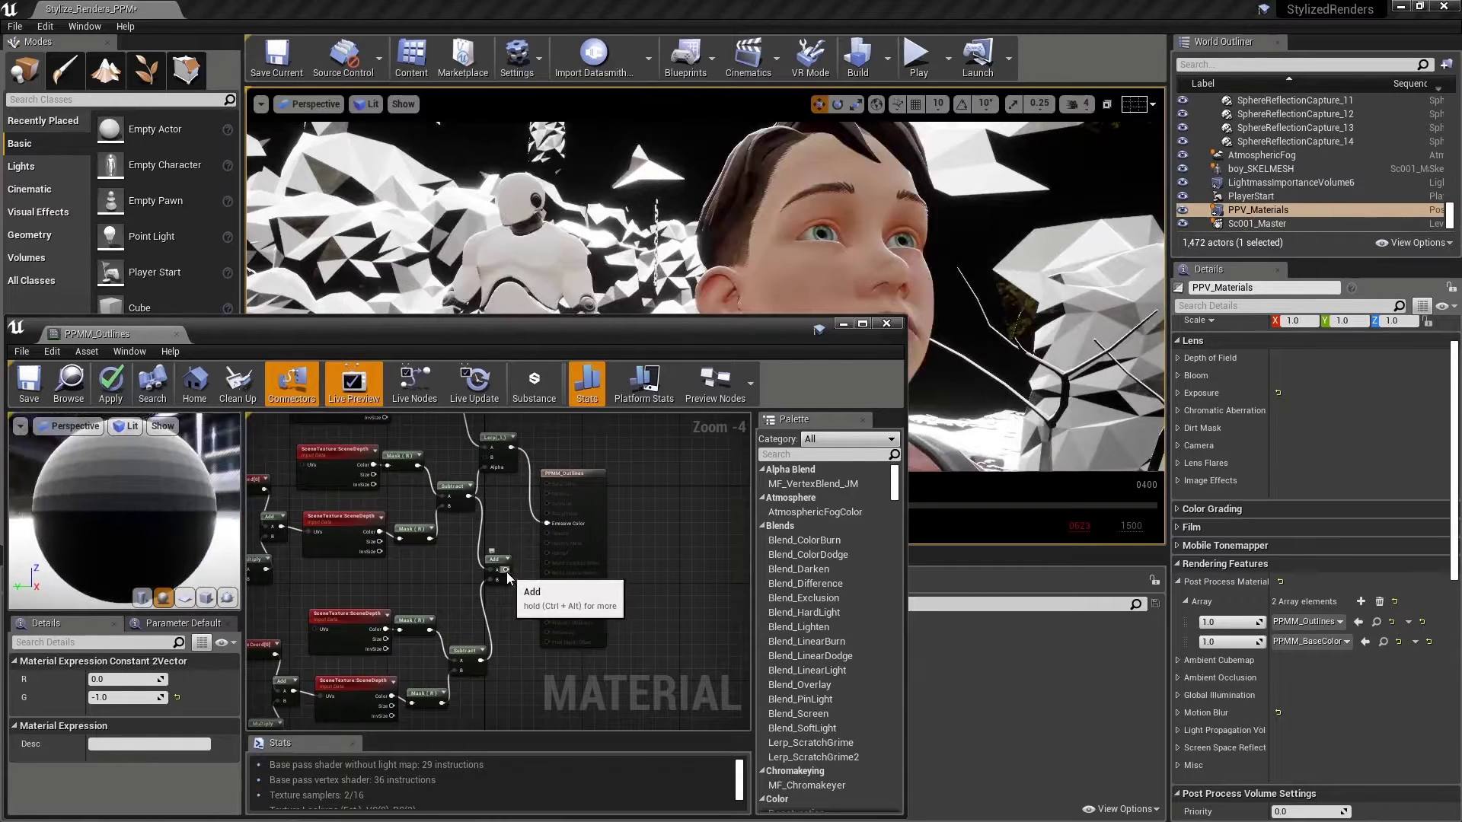
left_click_drag(507, 570, 547, 523)
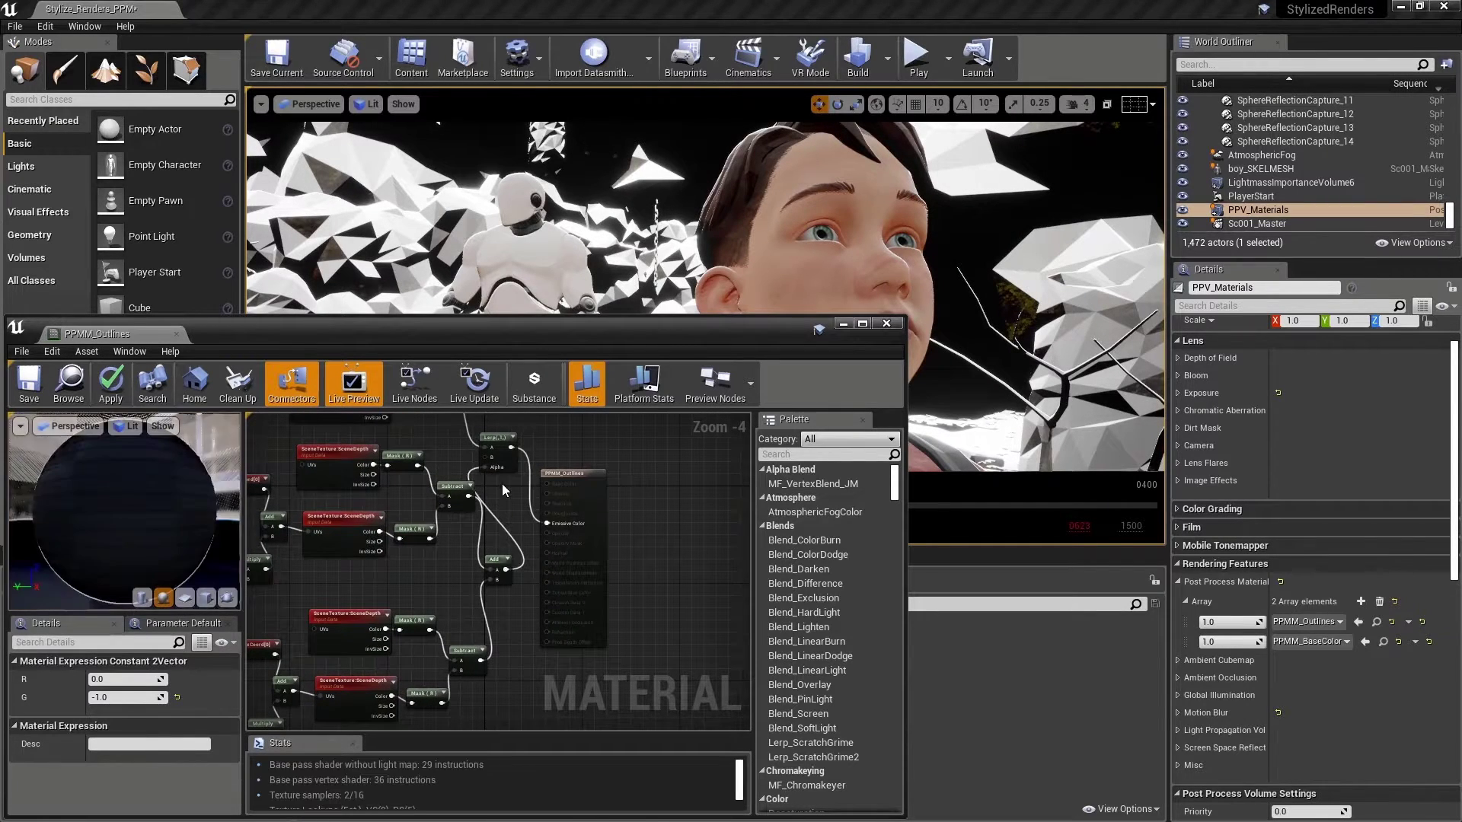
left_click(29, 383)
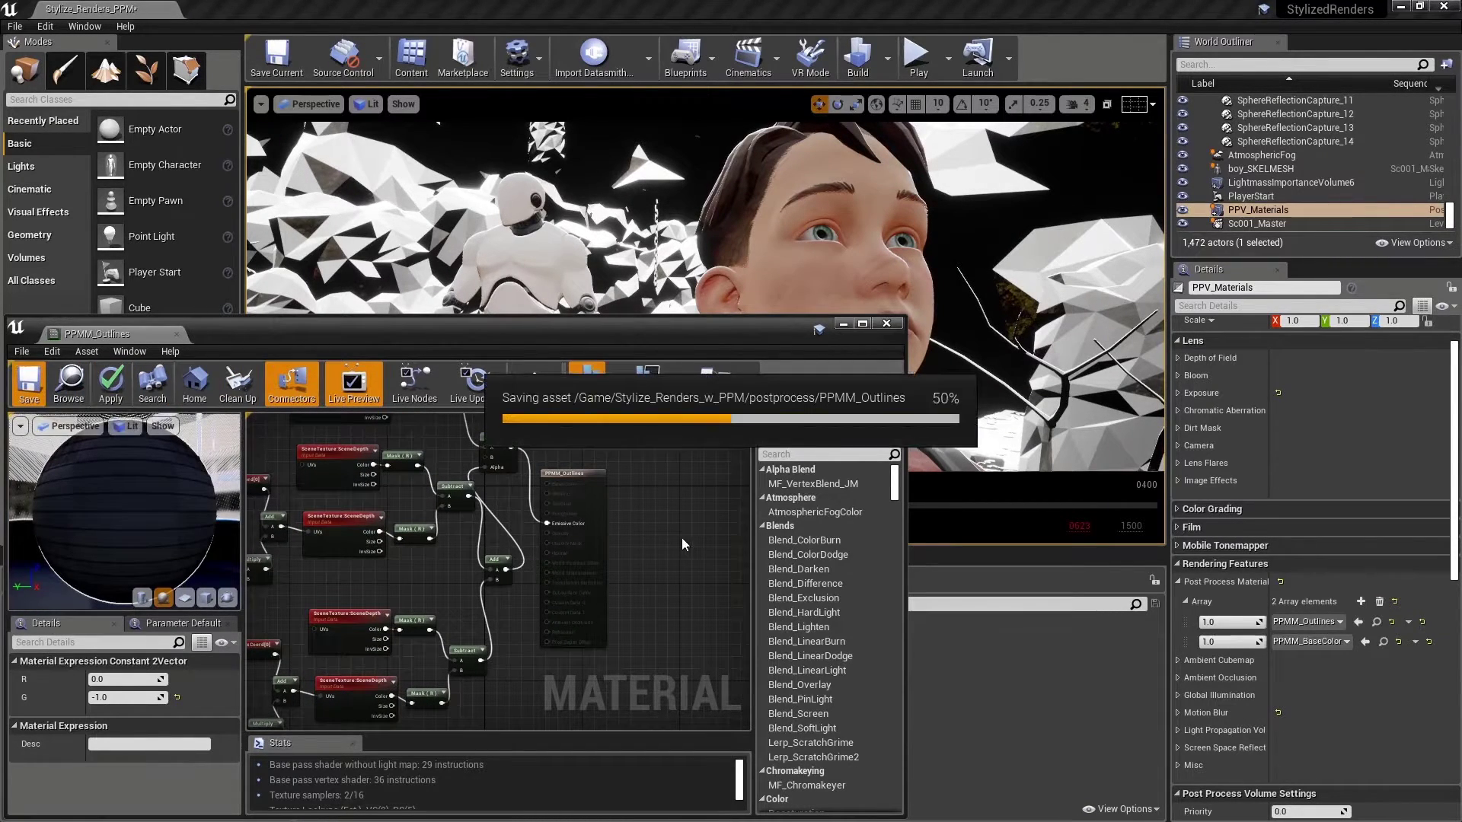
left_click(841, 324)
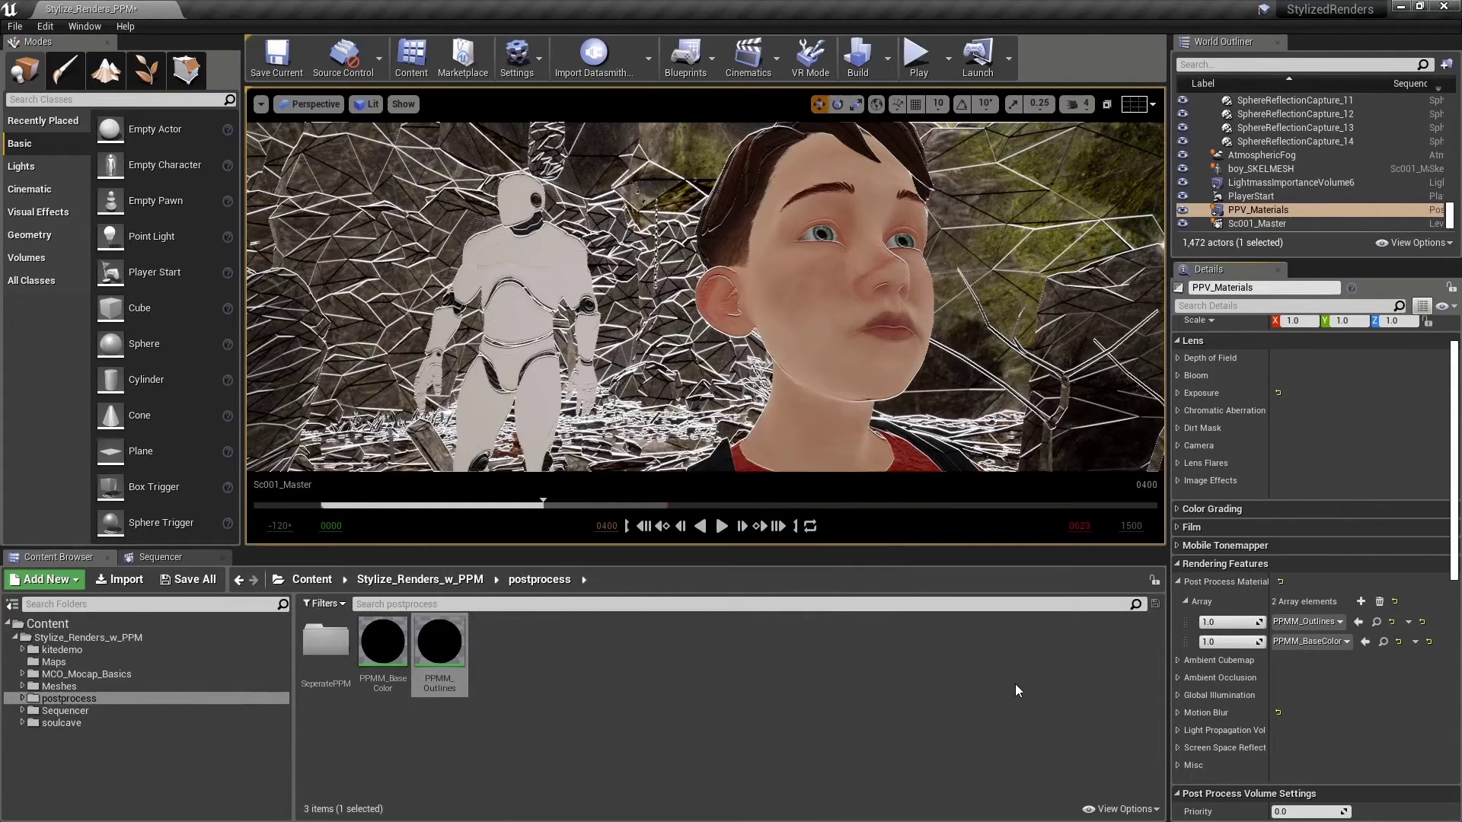
- Reopen the PPMM_Outlines material and maximize its editor window
left_click(519, 629)
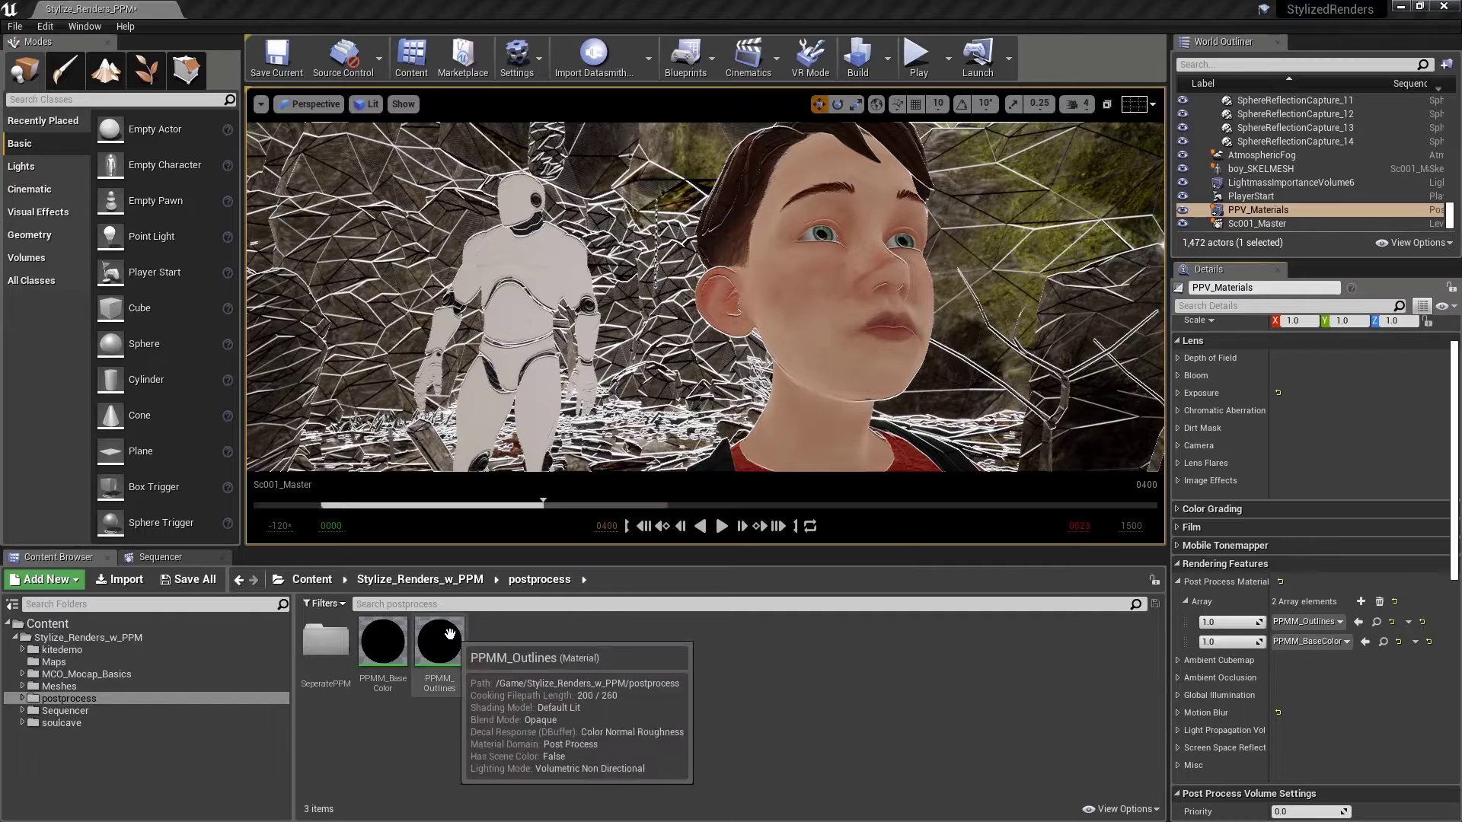
double_click(439, 644)
scroll(550, 546, "down", 1)
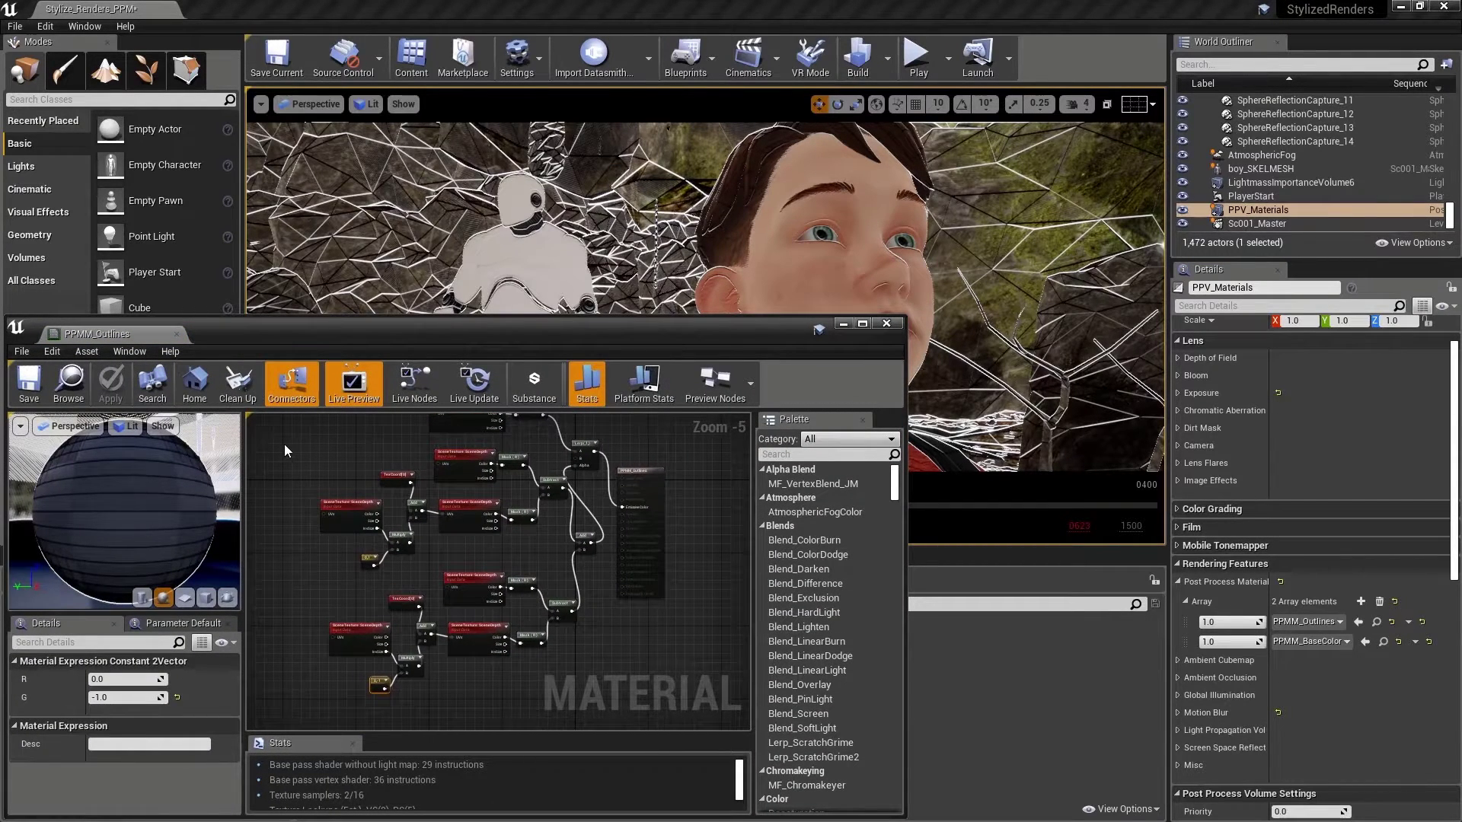
left_click(863, 324)
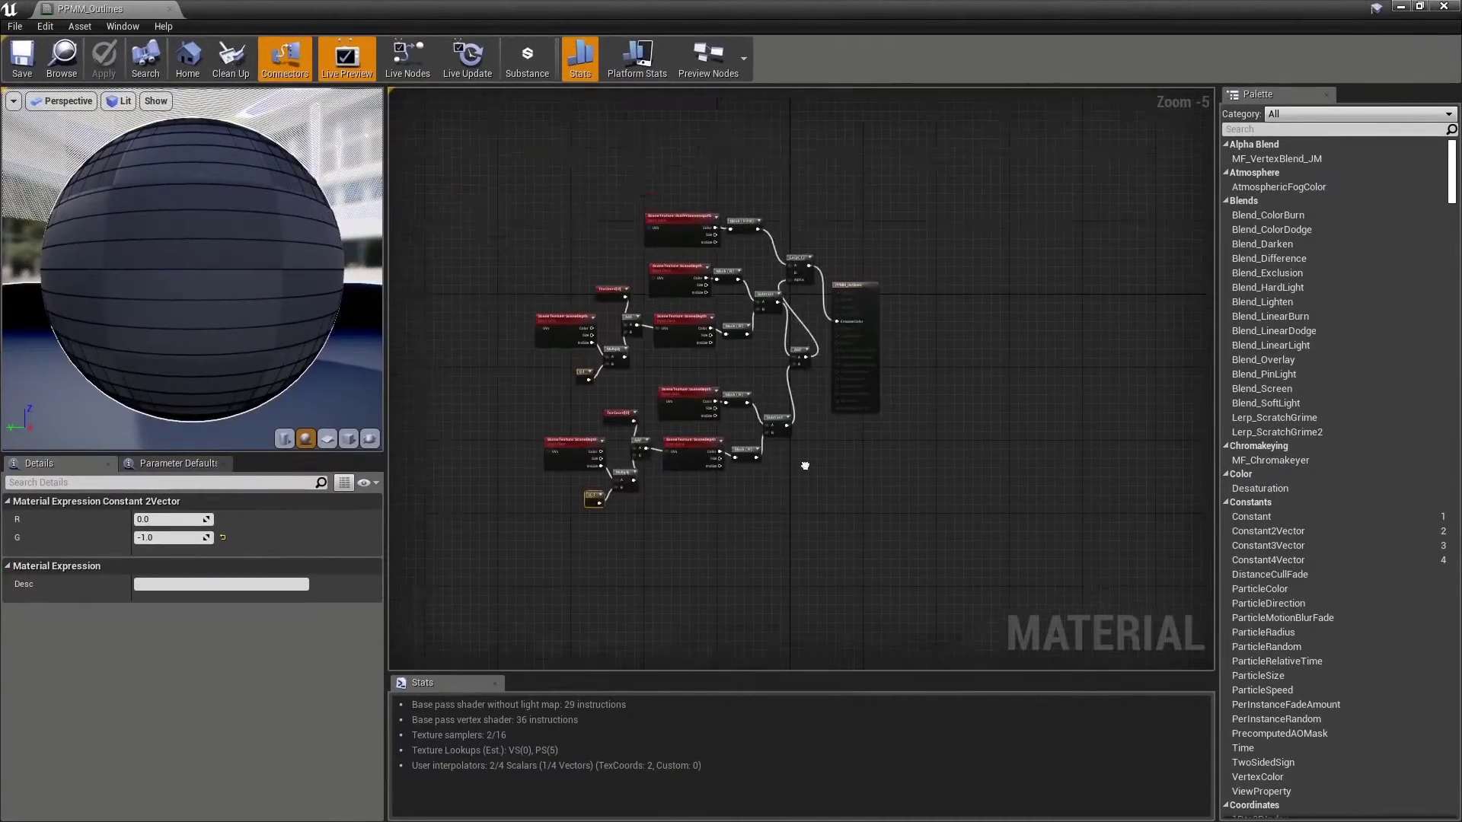
- Duplicate both depth-difference node groups together with the Add node that joins them, placing the copies below the originals
scroll(676, 348, "up", 3)
scroll(704, 372, "down", 1)
left_click_drag(452, 139, 887, 370)
right_click_drag(866, 351, 840, 271)
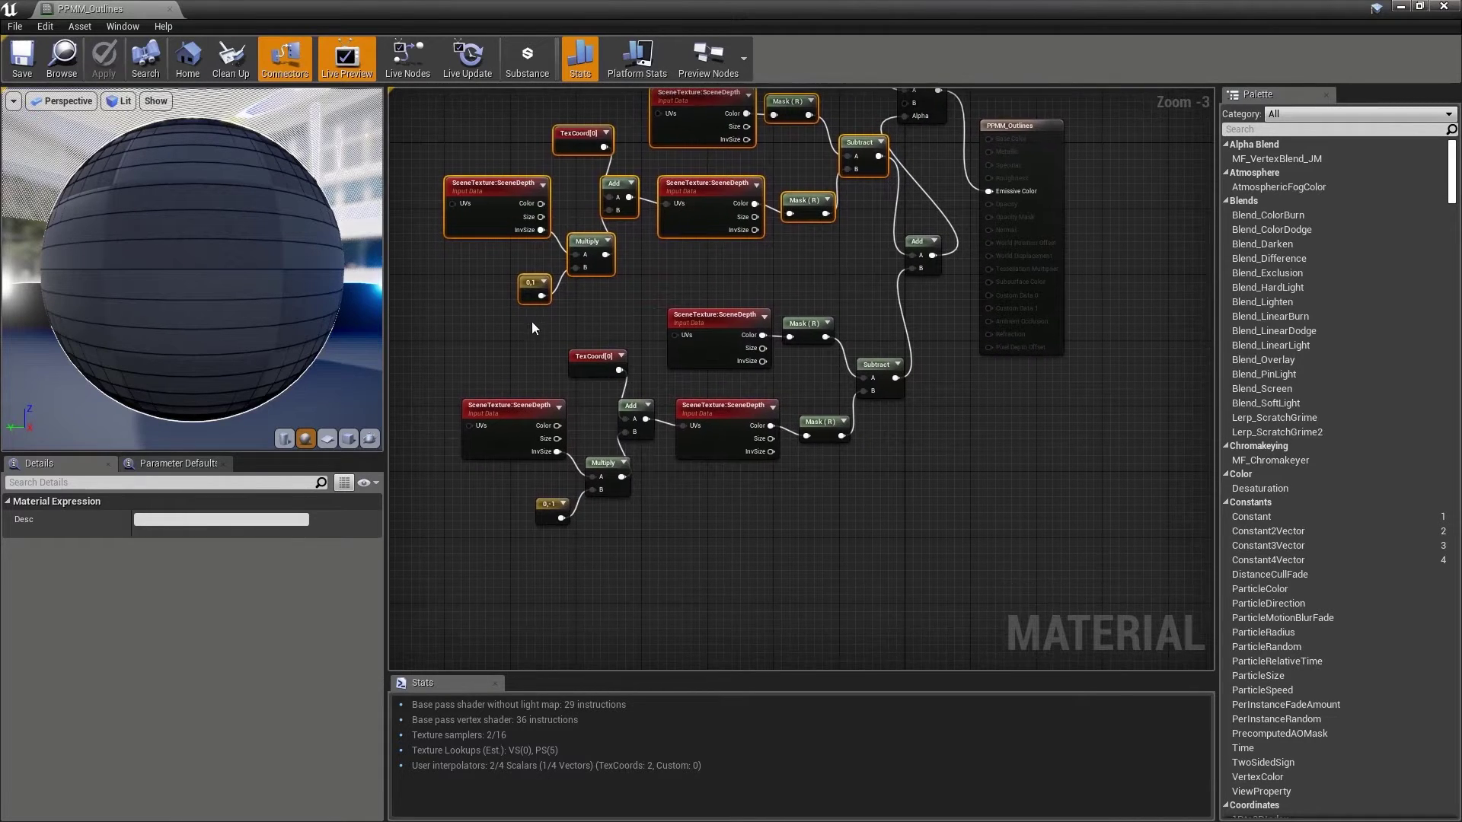
left_click_drag(475, 327, 860, 555, "shift")
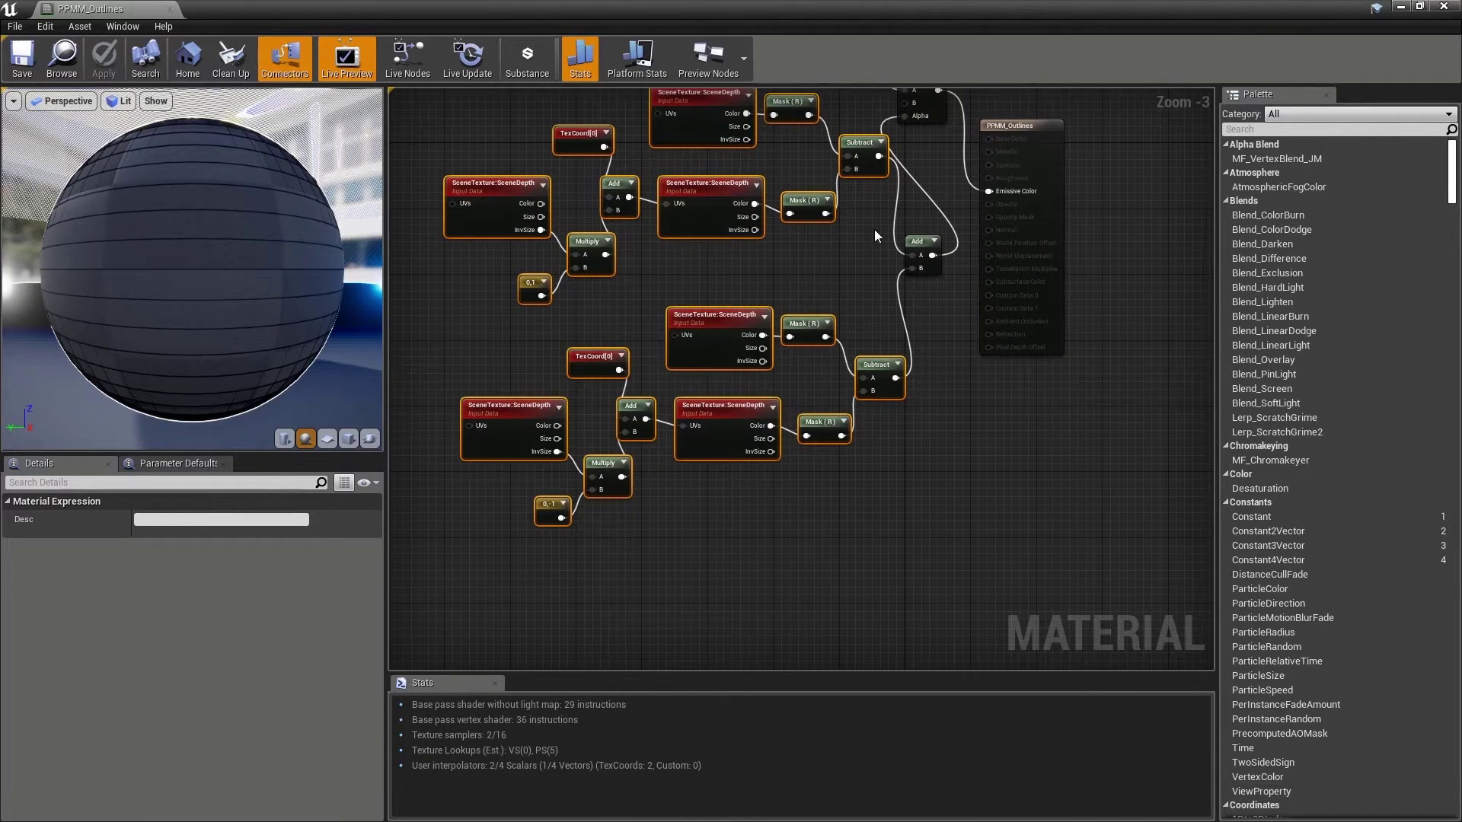
scroll(843, 296, "down", 2)
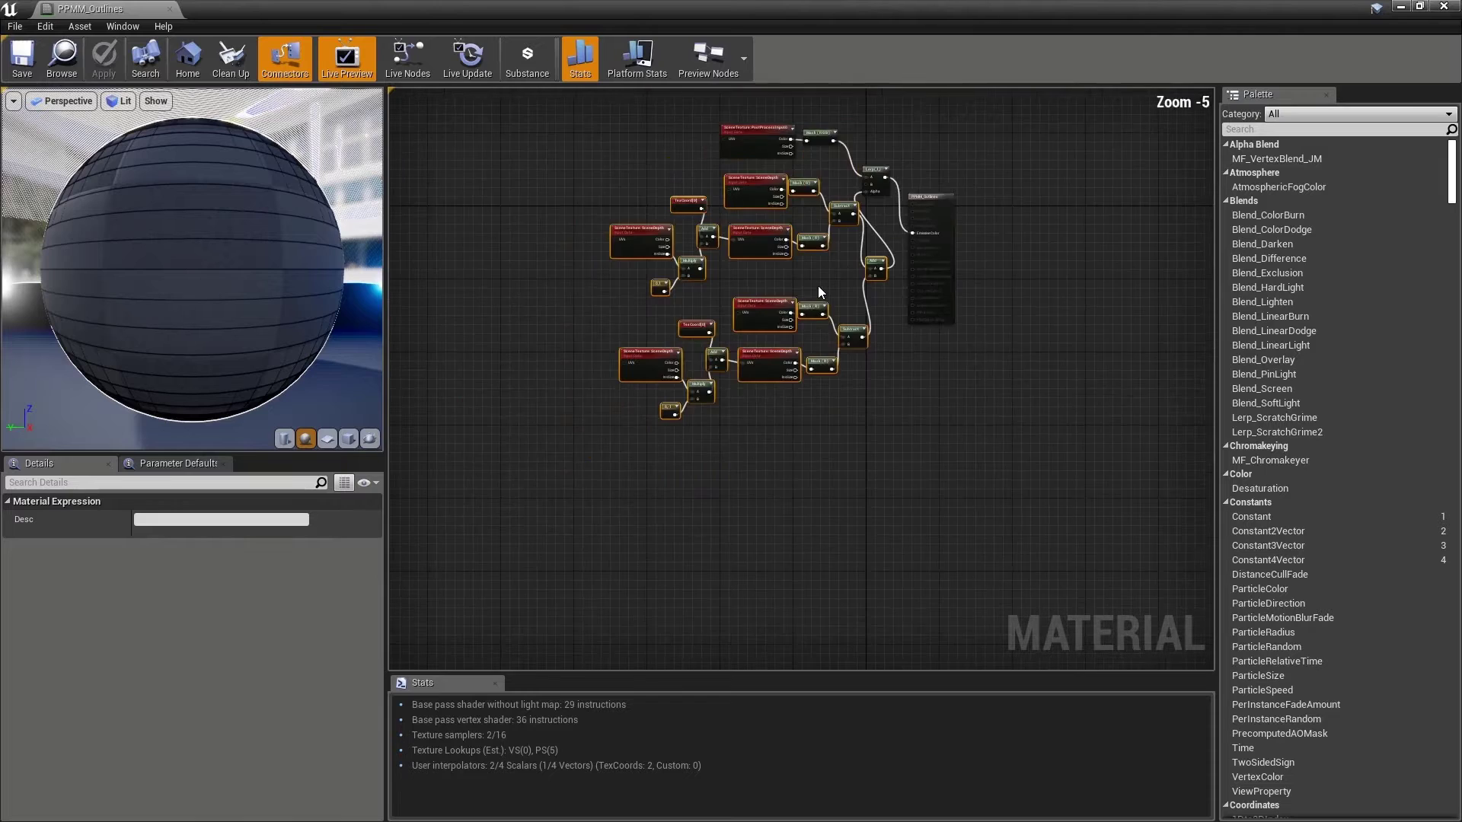
right_click_drag(782, 463, 692, 509)
key("ctrl+c")
key("ctrl+v")
scroll(695, 411, "up", 2)
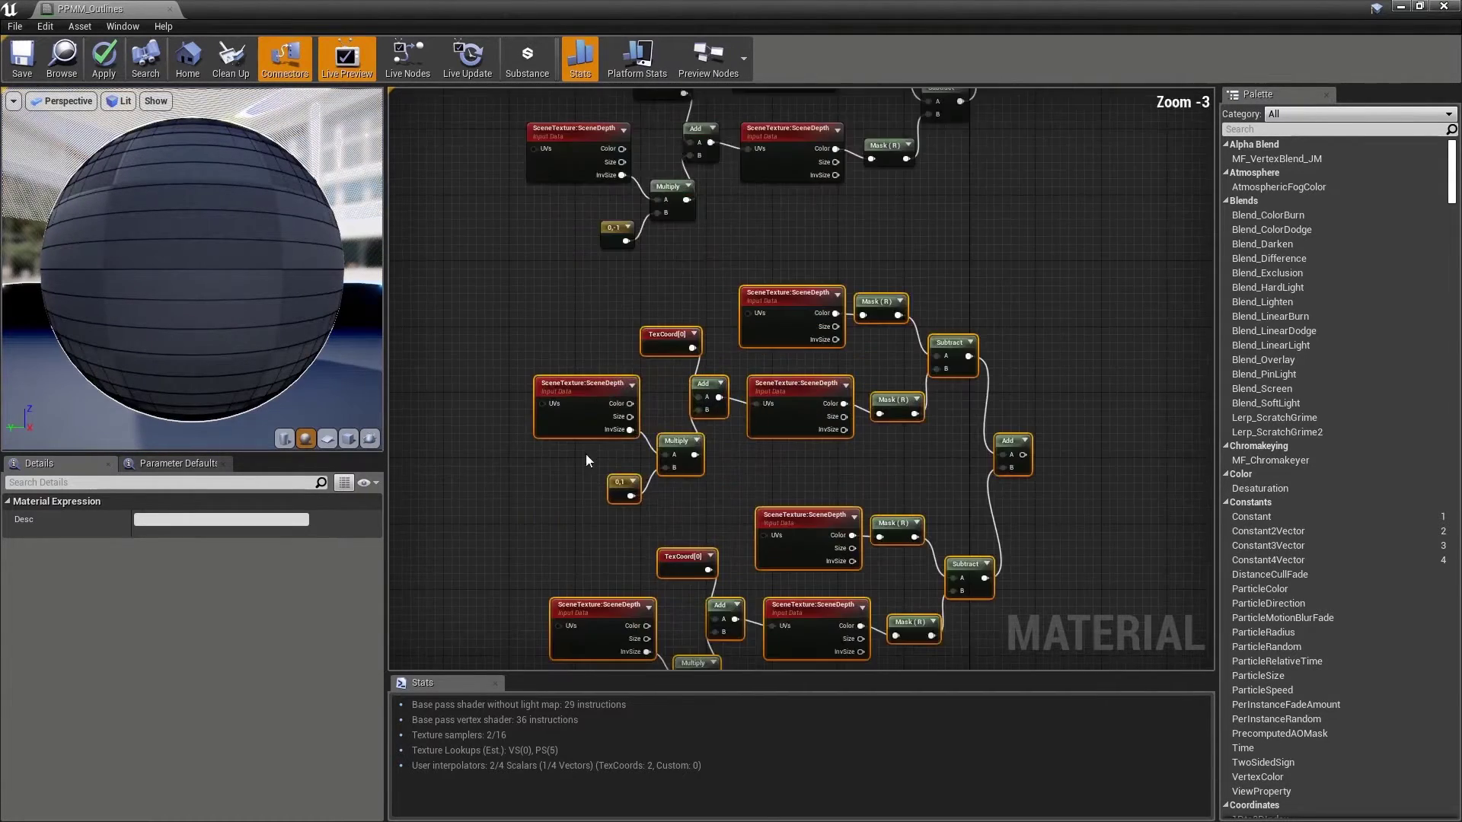
- Set the Constant2Vector of the upper copied group to R 1 and G 0
right_click_drag(586, 453, 618, 281)
left_click(588, 406)
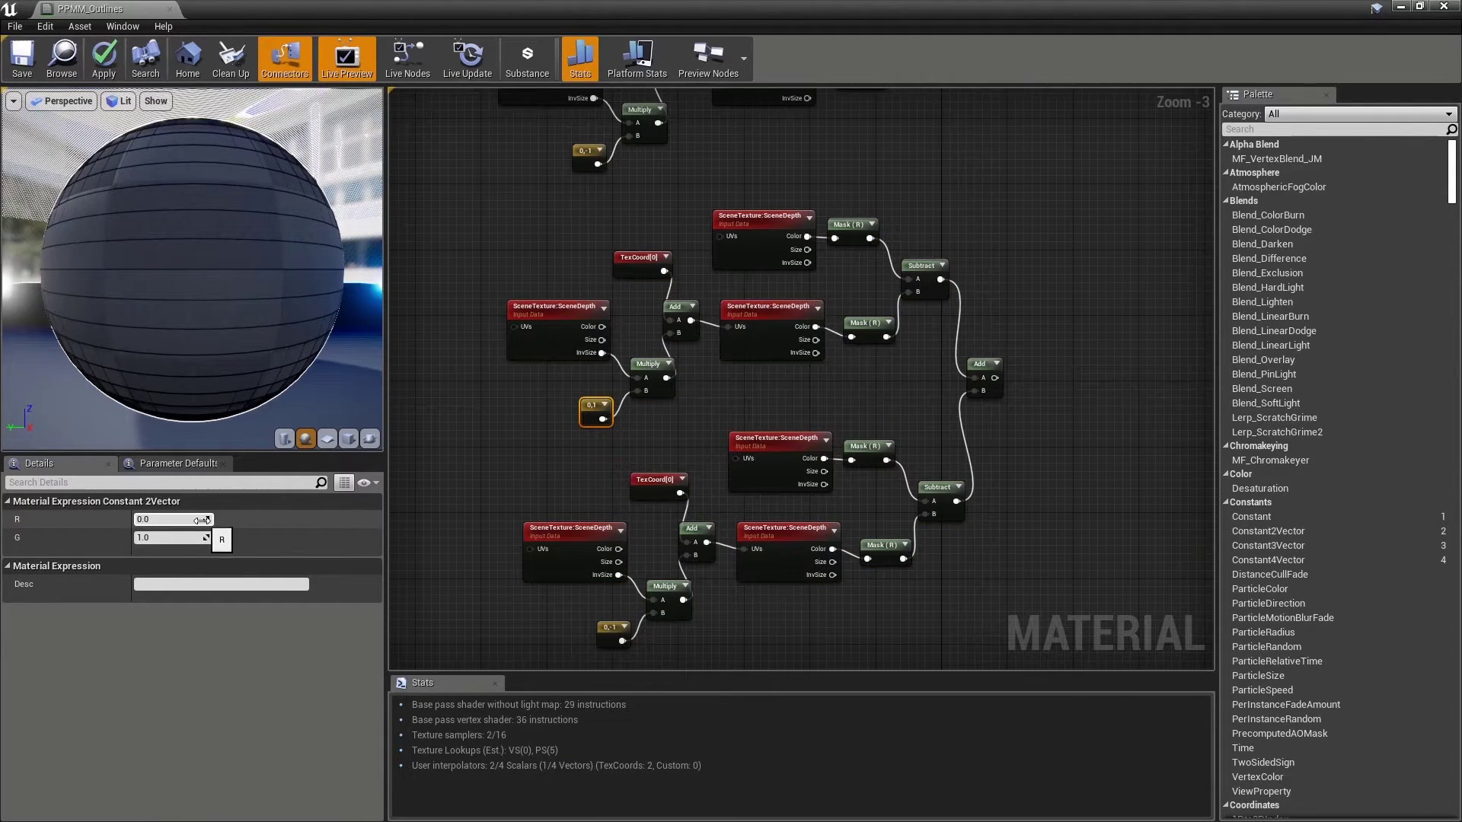
right_click_drag(452, 282, 460, 328)
left_click(150, 540)
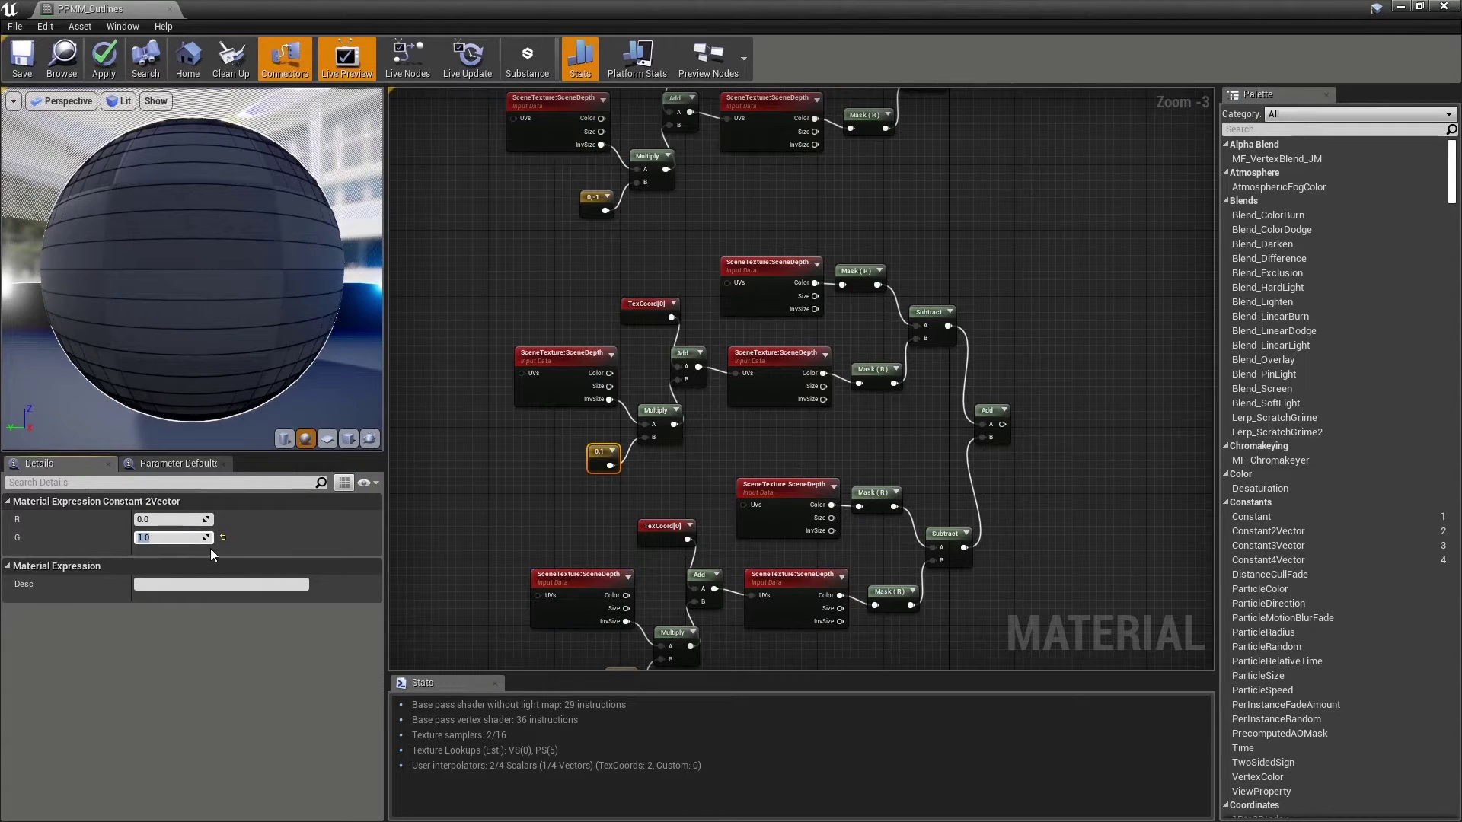
type("0")
key("Return")
left_click(147, 519)
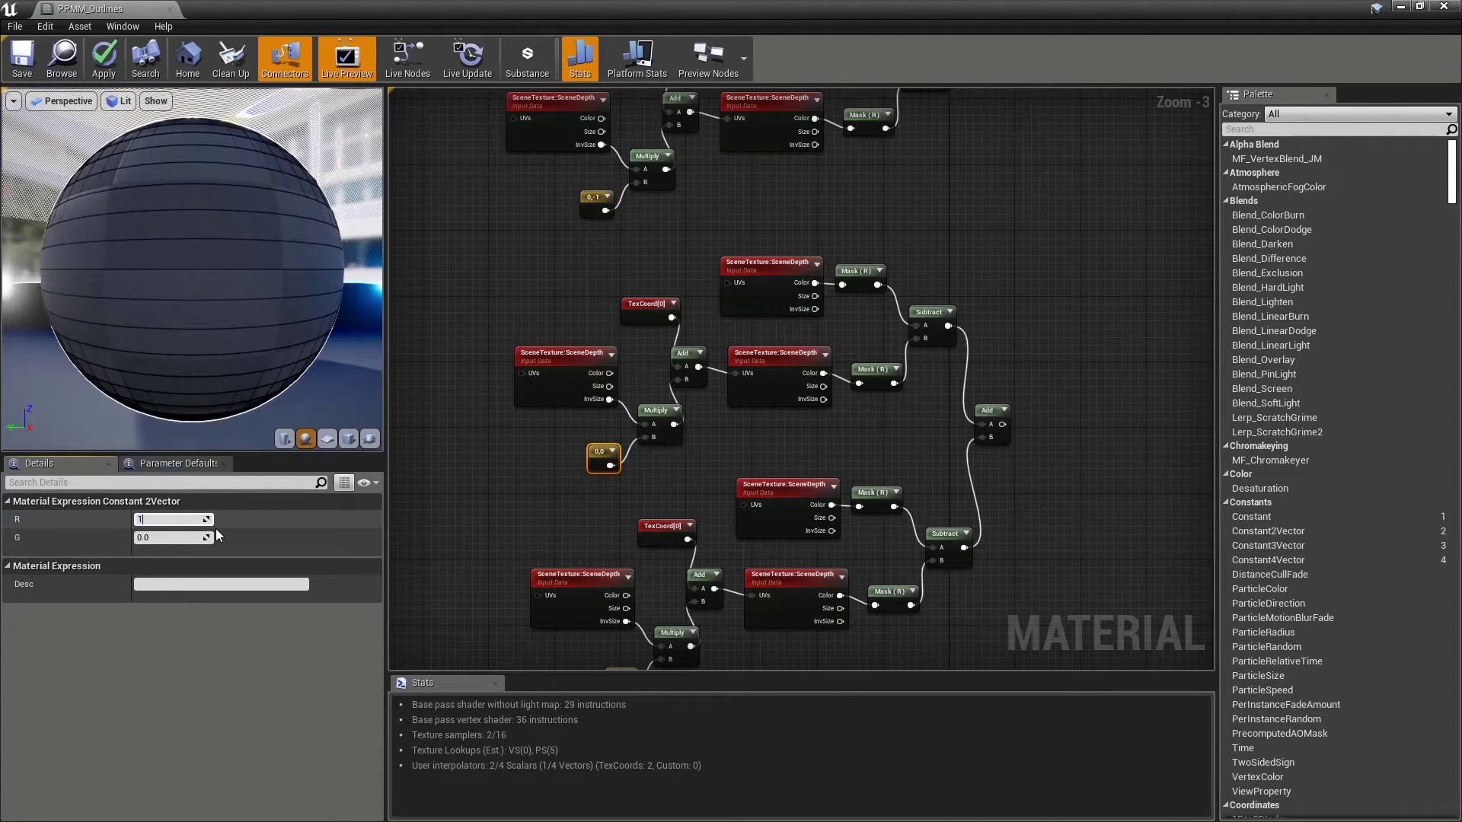
type("1")
key("Return")
- Set the Constant2Vector of the lowest copied group to R -1 and G 0
right_click_drag(545, 513, 522, 364)
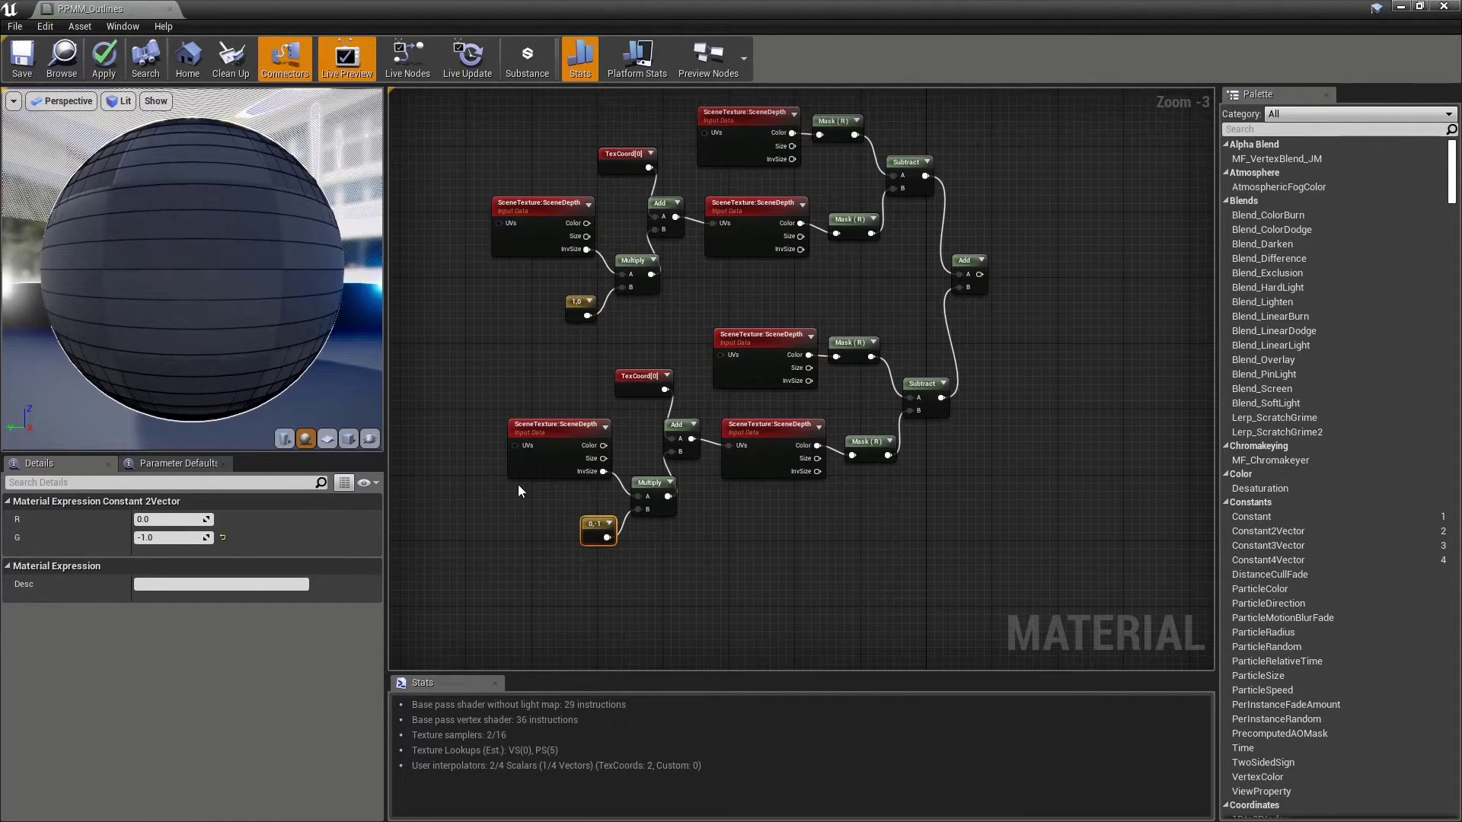
left_click(158, 537)
type("0")
key("Return")
left_click(162, 519)
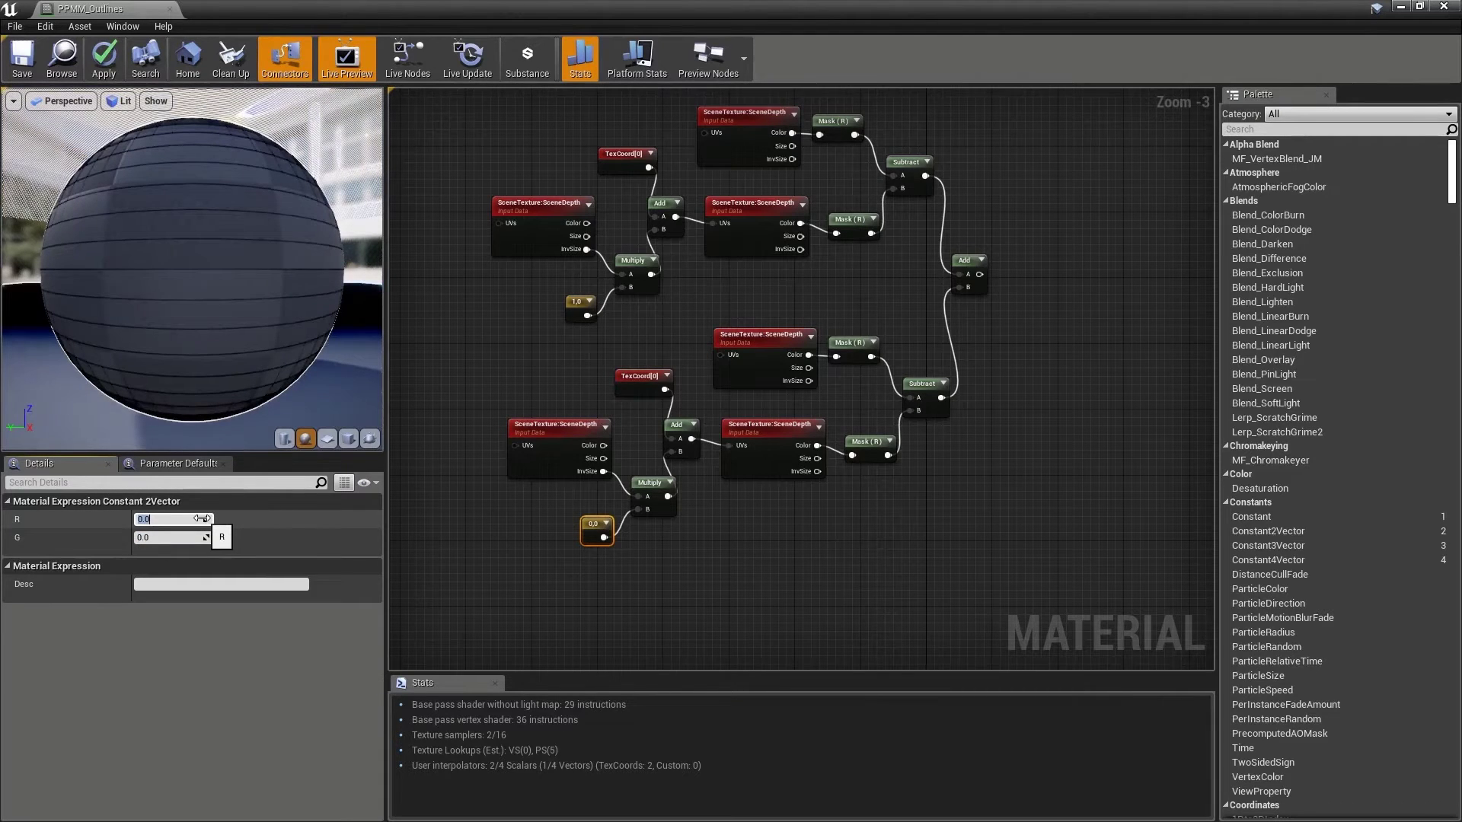
type("-1")
key("Return")
- Place another Add node and connect the Add outputs of the vertical and horizontal offset pairs to its A and B inputs
right_click_drag(1013, 299, 743, 311)
left_click(732, 300)
scroll(743, 556, "down", 1)
left_click_drag(708, 193, 745, 383)
left_click_drag(727, 545, 748, 386)
- Move the material output and Lerp nodes further right, and connect the new Add output to the Lerp's Alpha
right_click_drag(771, 102, 785, 216)
left_click_drag(785, 215, 901, 362)
left_click_drag(731, 181, 838, 264)
left_click_drag(773, 490, 818, 291)
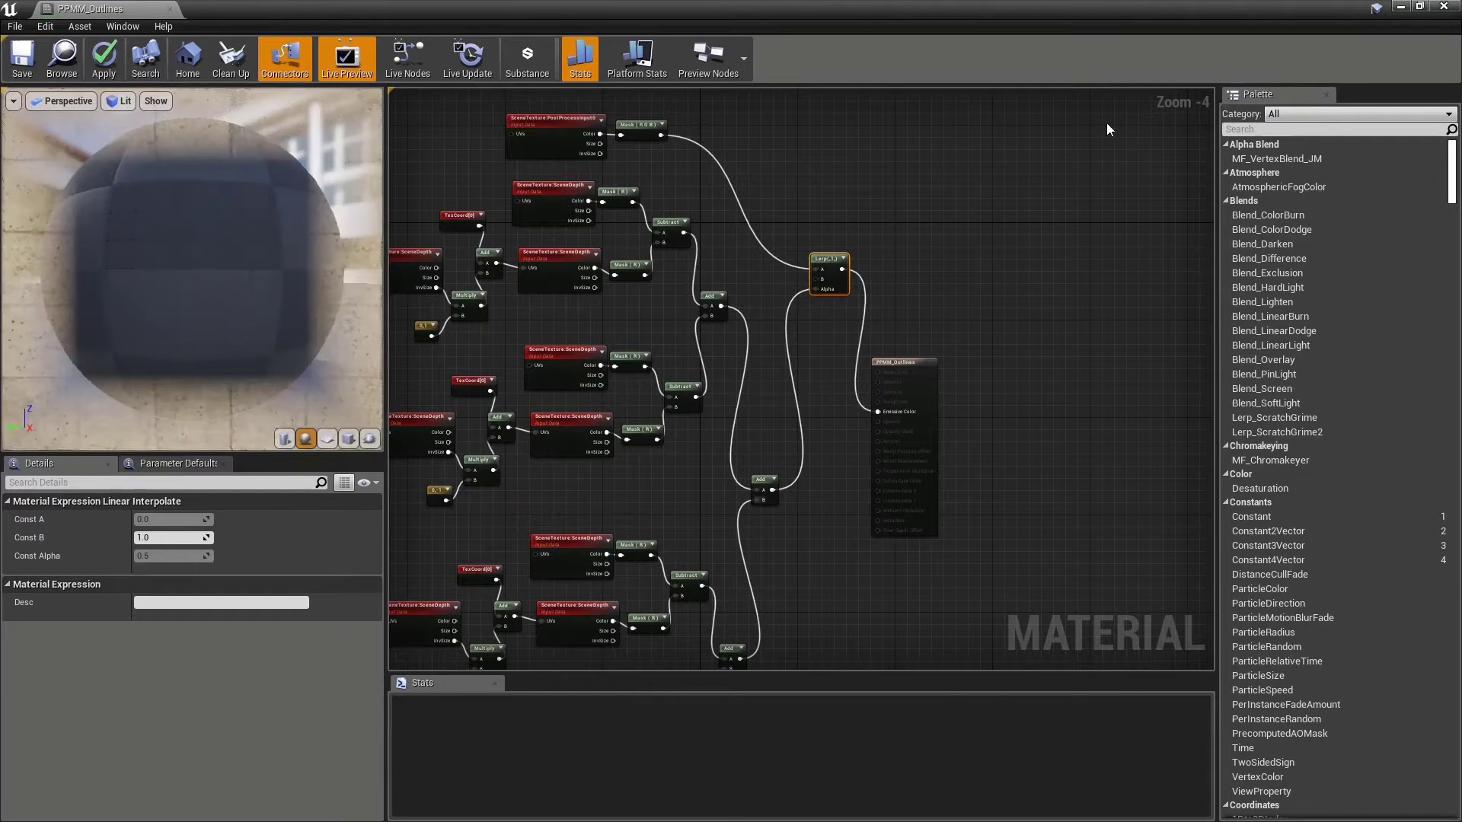
- Restore the editor window's size, save the material and view the four-direction outlines in the level viewport
left_click(1419, 6)
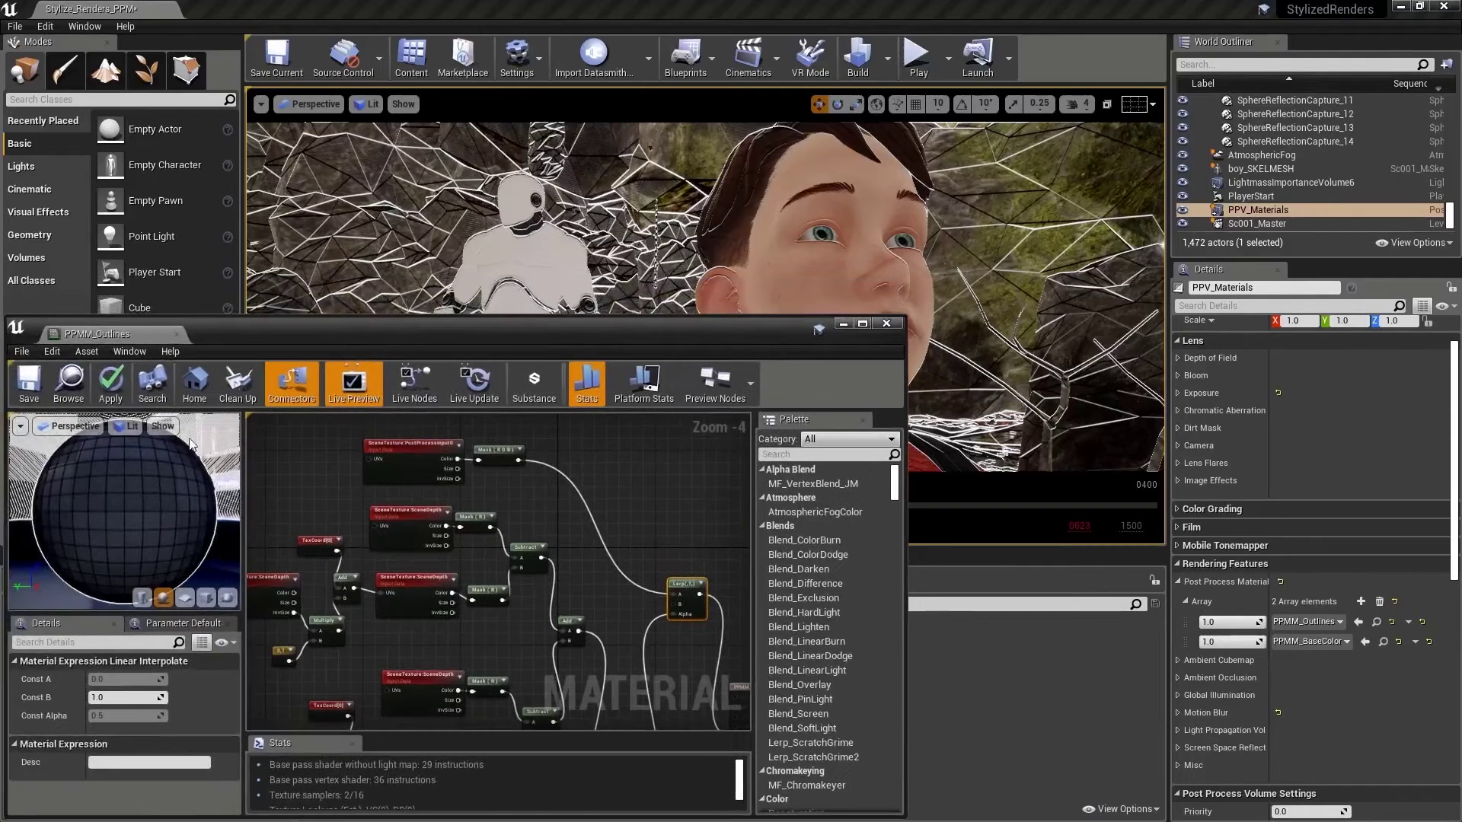
key("ctrl+s")
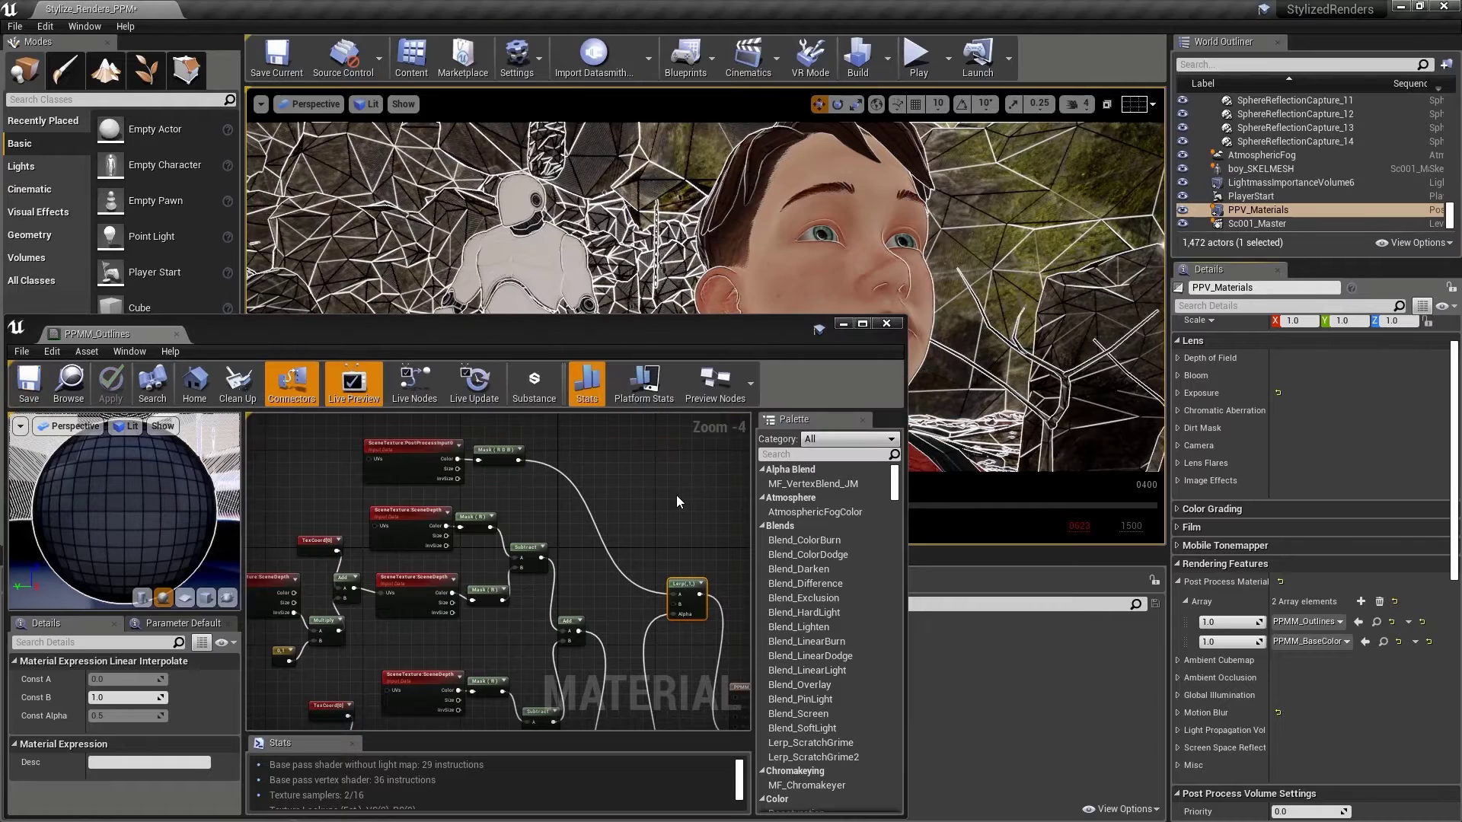
left_click(843, 323)
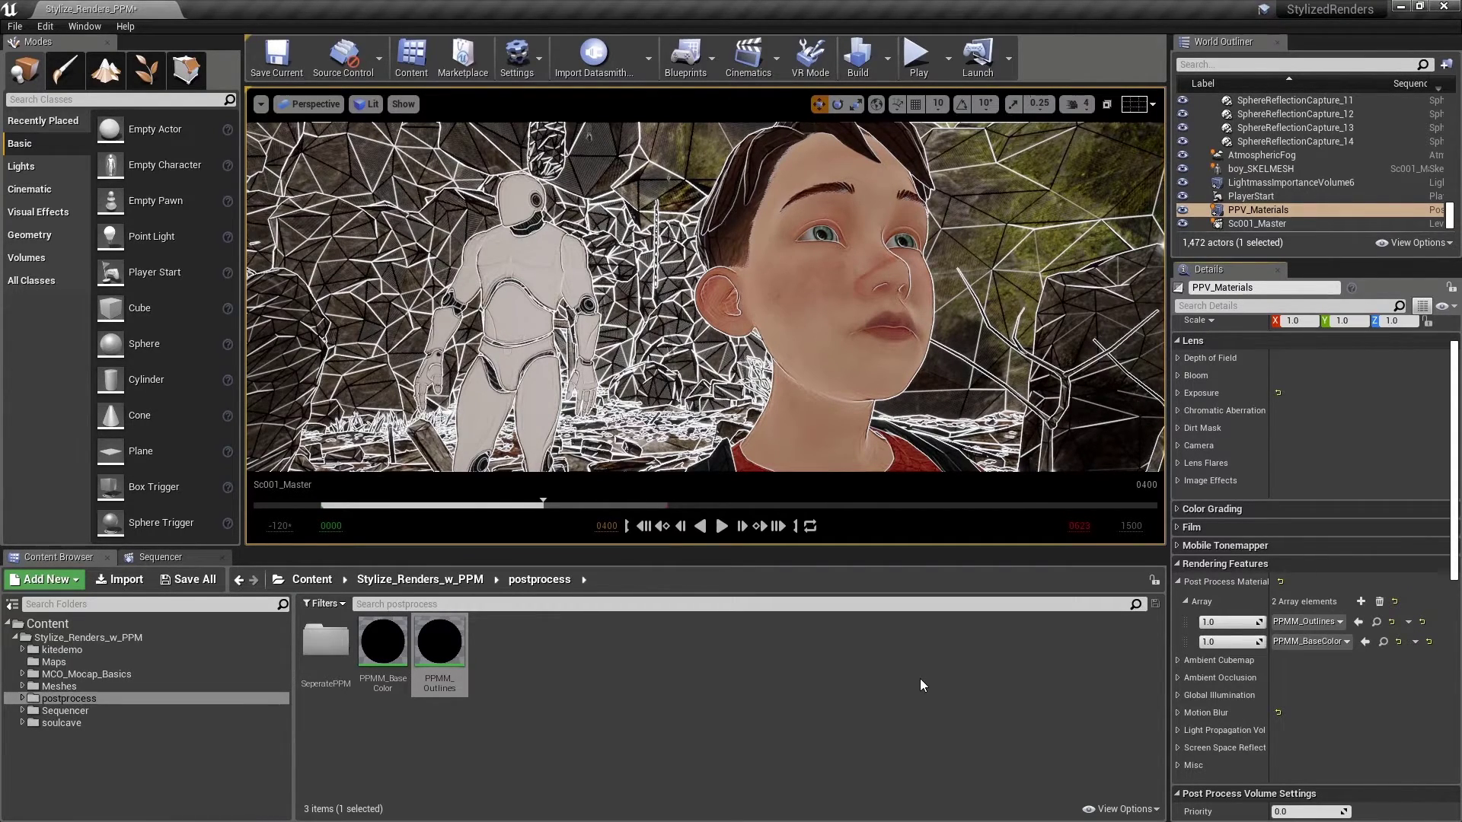
- Reopen the PPMM_Outlines material, add a black Constant3Vector beside the Lerp node and connect it to the Lerp's B input
double_click(439, 642)
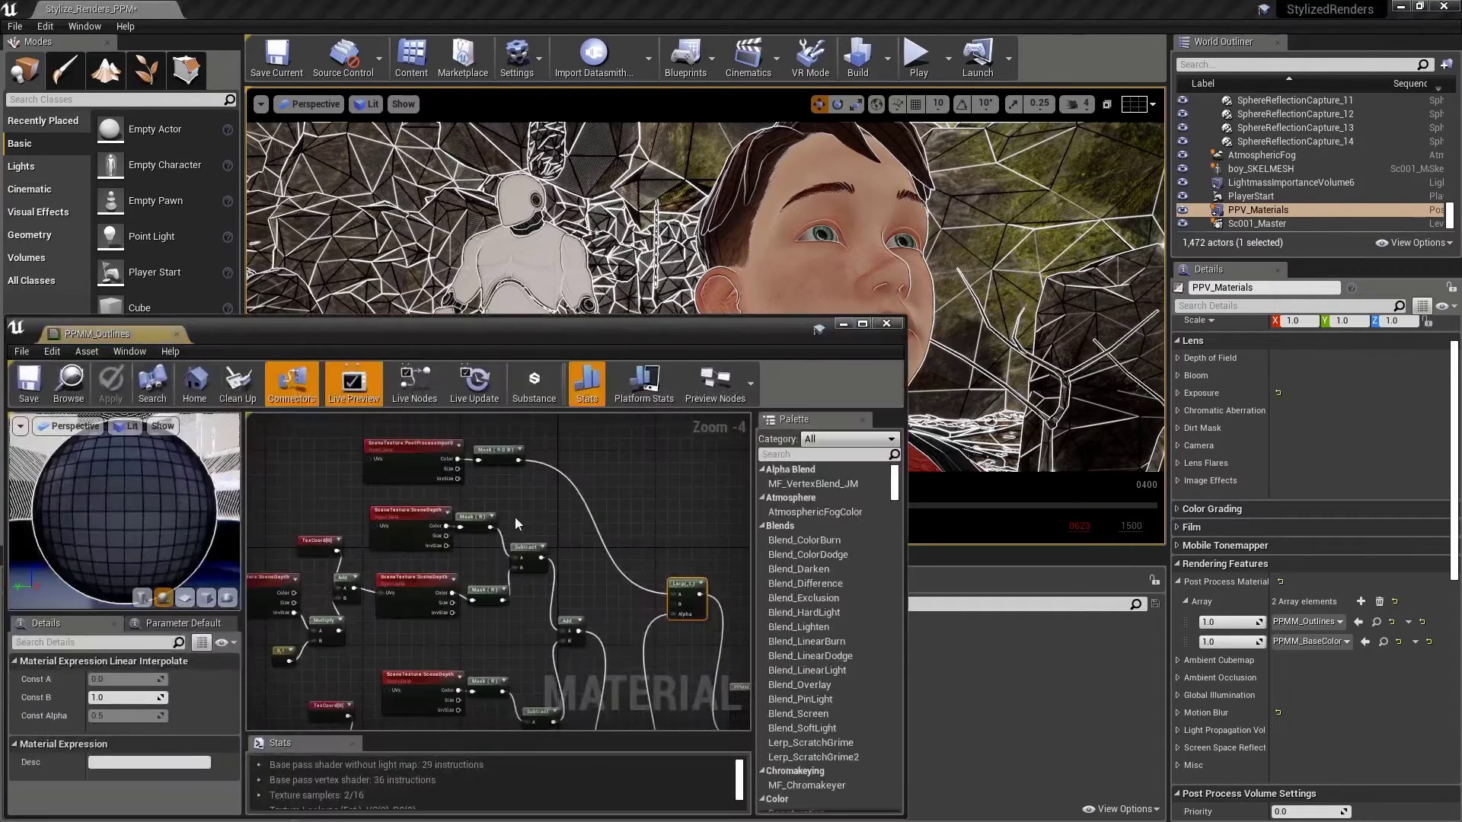
right_click_drag(597, 536, 508, 524)
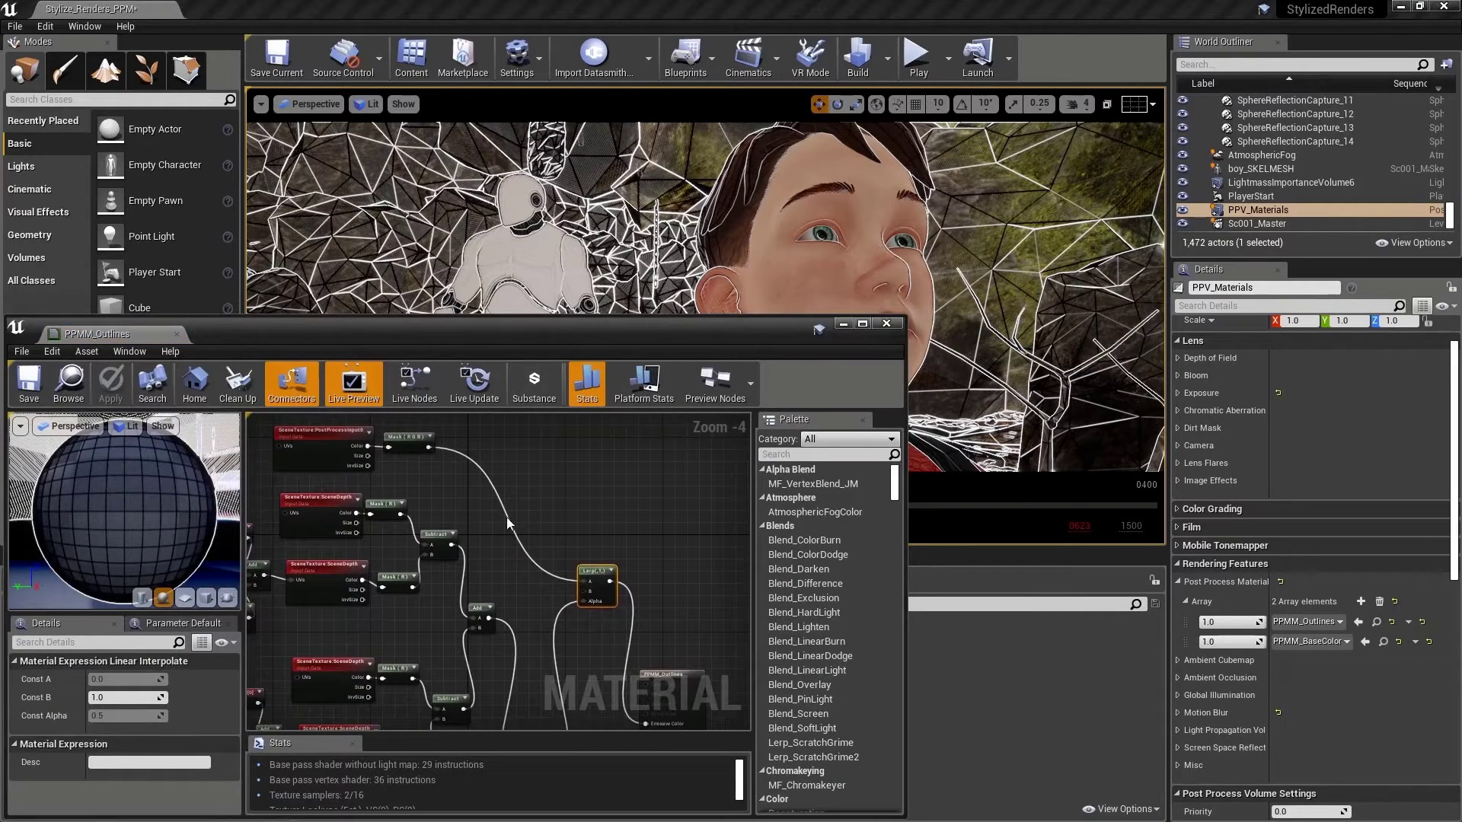
left_click(533, 454)
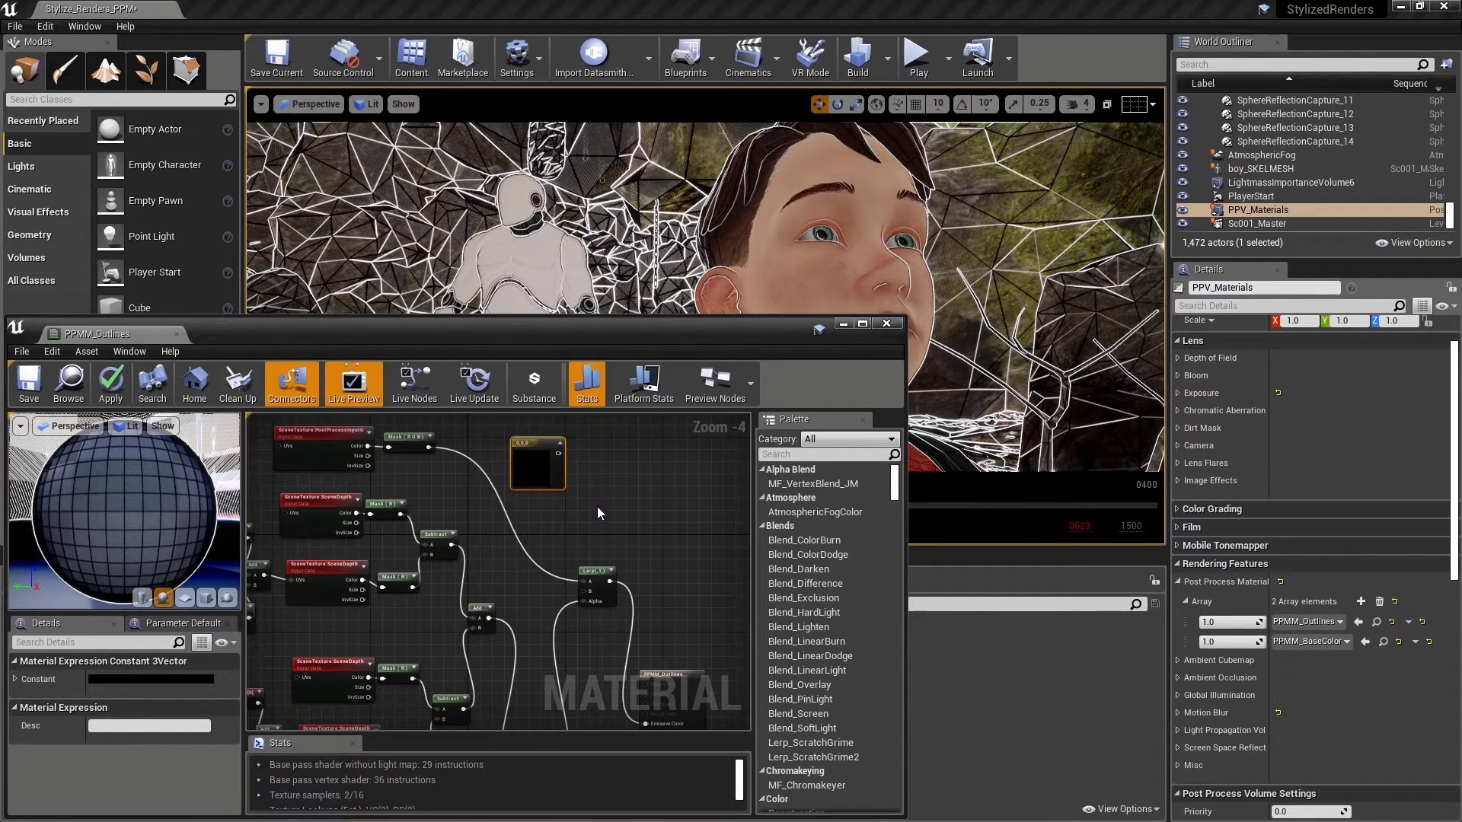
right_click_drag(597, 506, 600, 486)
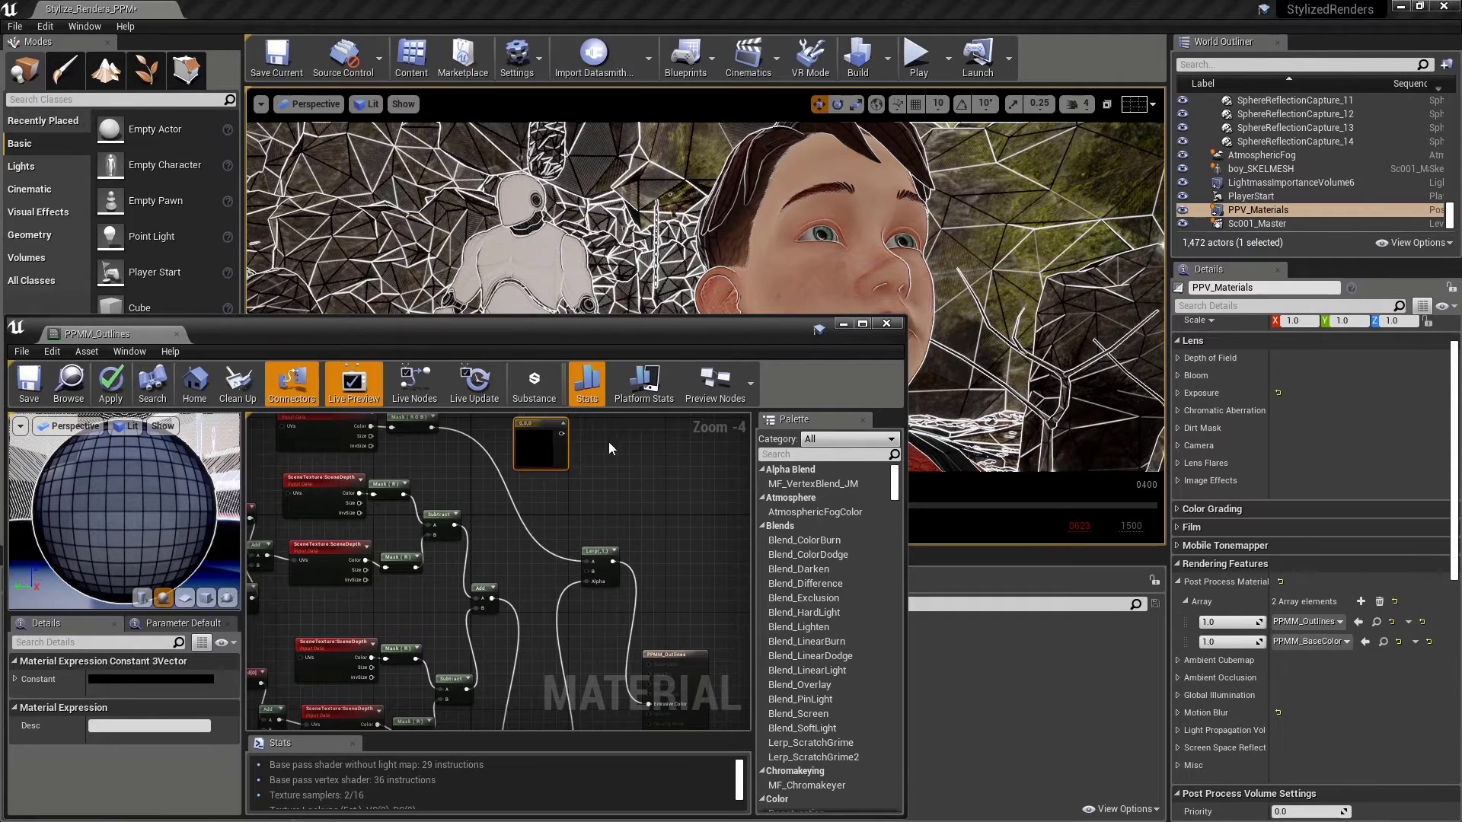
left_click_drag(561, 441, 588, 580)
mouse_move(499, 543)
left_mouse_down()
mouse_move(509, 504)
mouse_move(506, 531)
left_mouse_up()
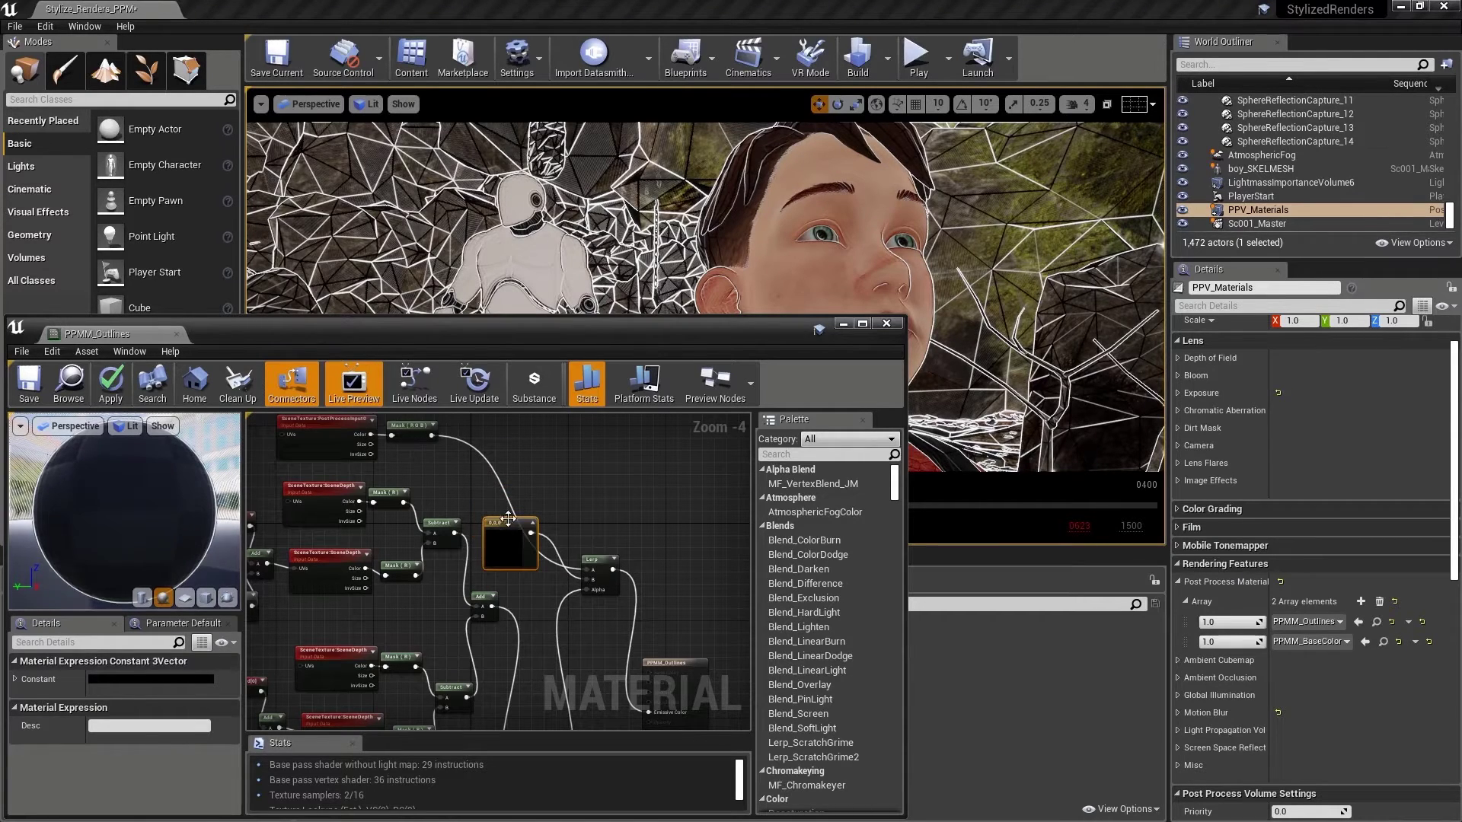
- Insert a reroute point on the wire from the RGB Mask to the Lerp's A input and place it above the black constant
left_click(427, 436)
right_click_drag(435, 435, 441, 486)
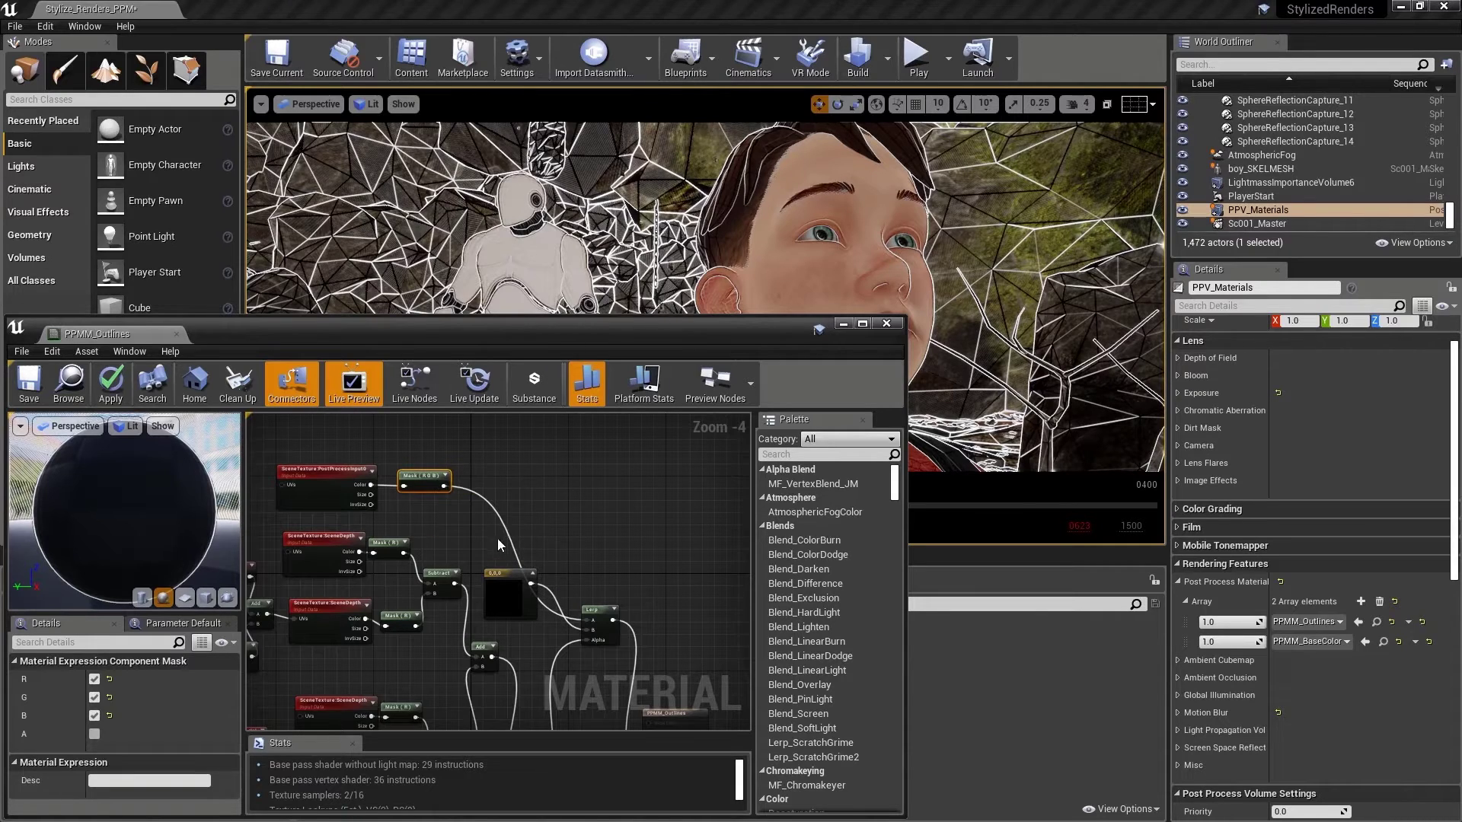
right_click_drag(546, 547, 556, 501)
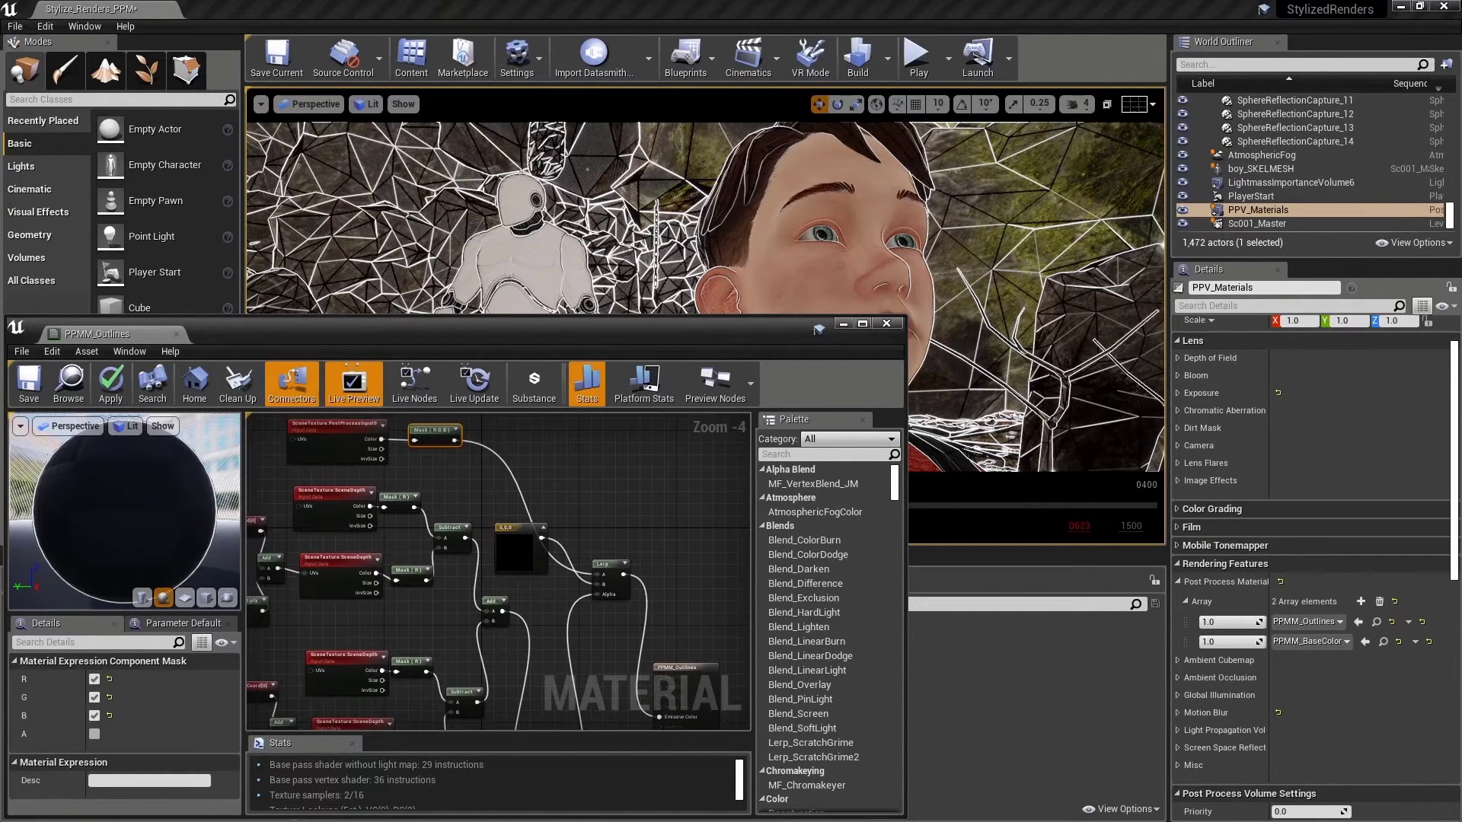
double_click(521, 493)
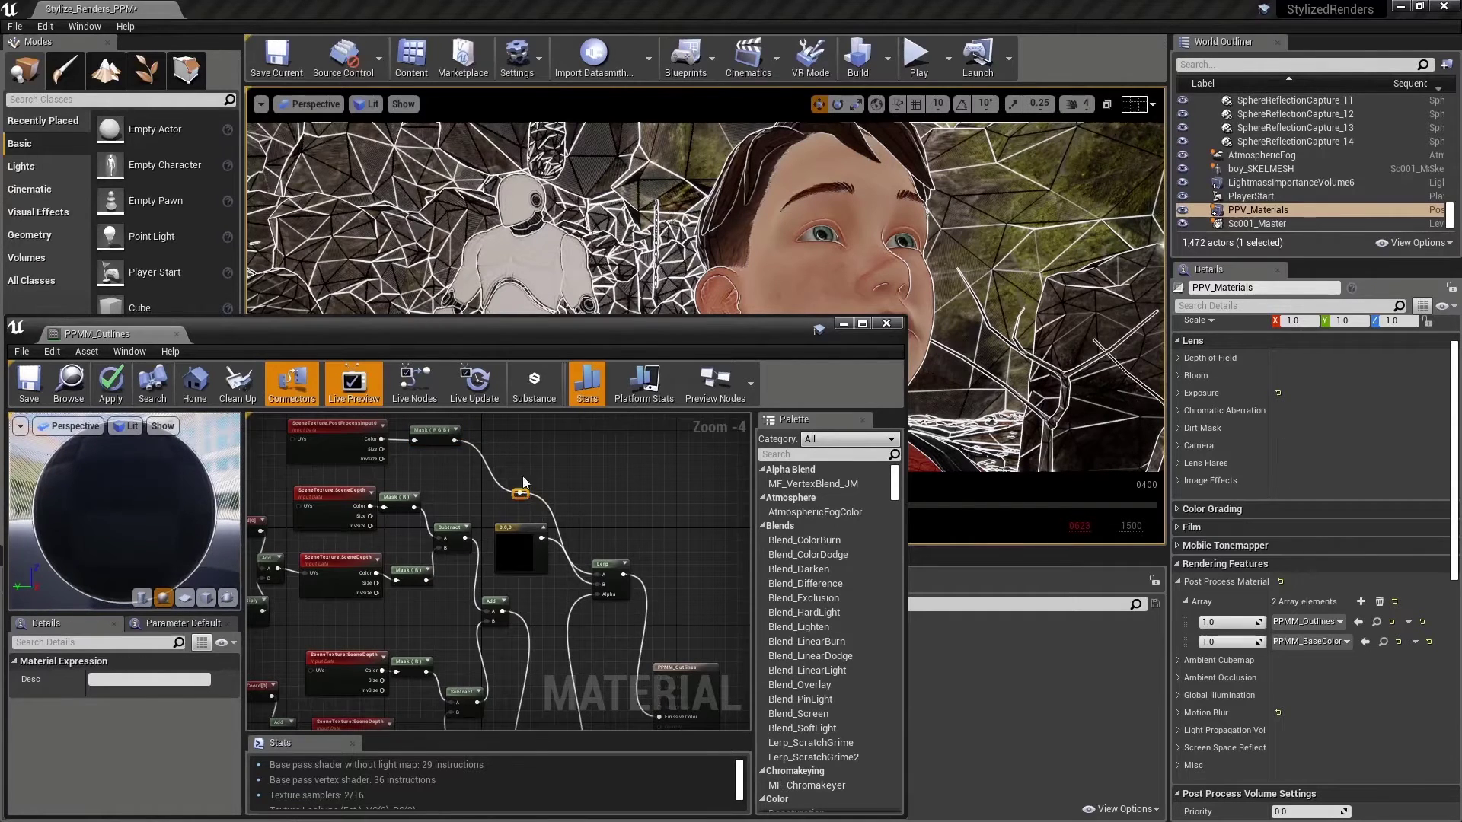
left_click_drag(527, 489, 567, 460)
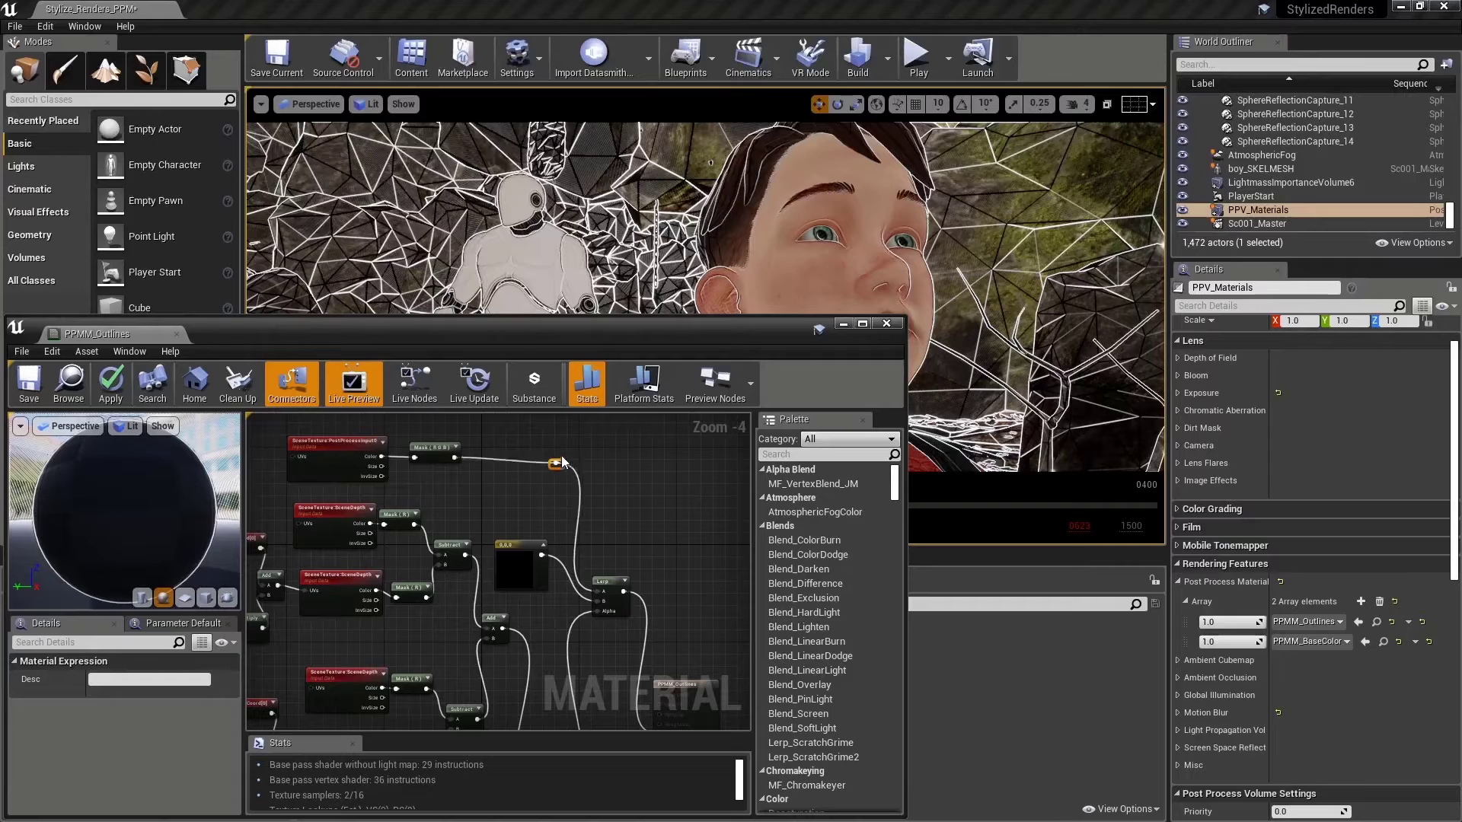
- Save the material to apply the black outline colour to the scene
scroll(527, 510, "down", 1)
right_click_drag(527, 509, 542, 463)
left_click(535, 492)
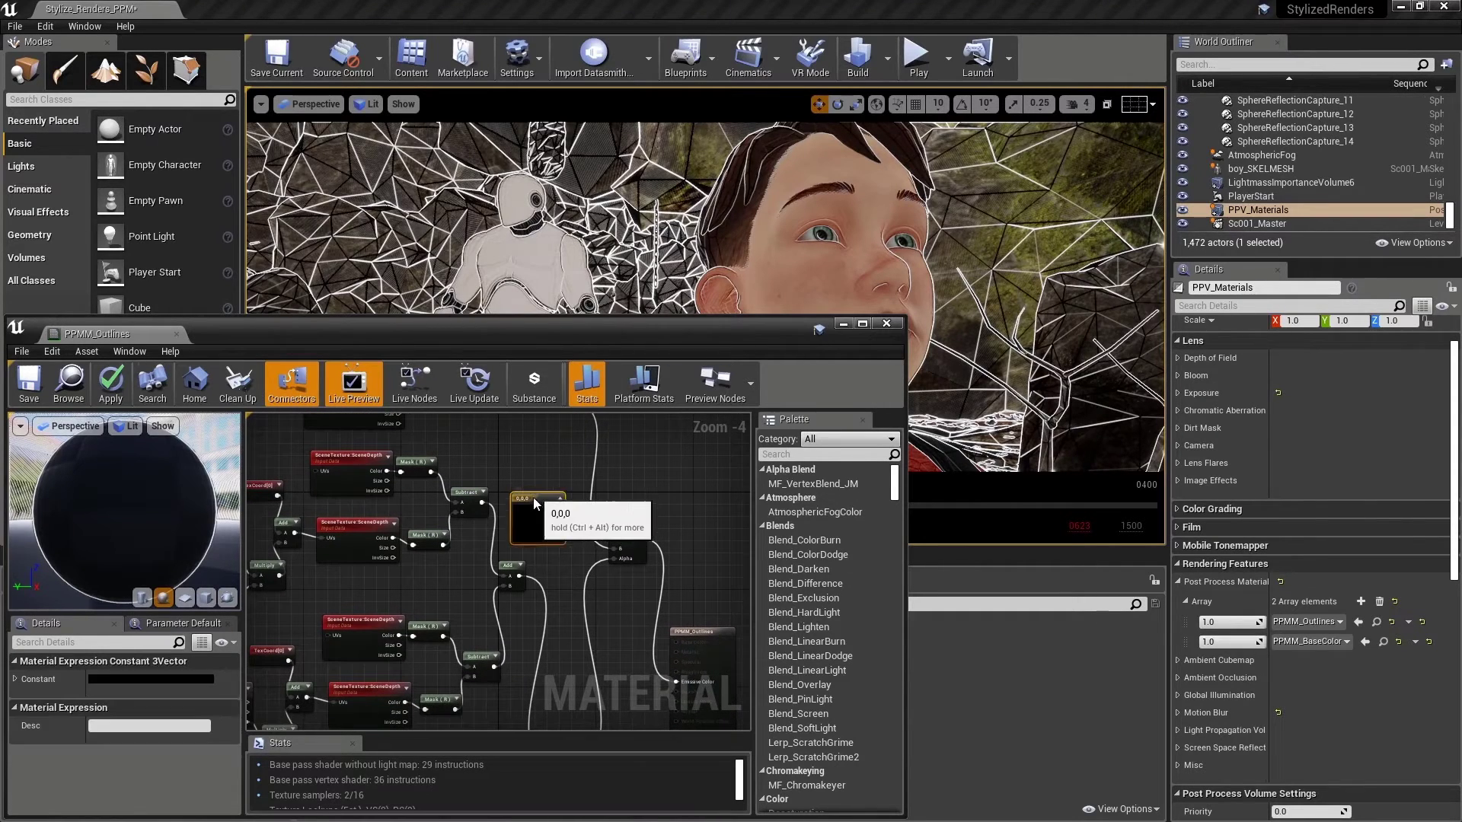
right_click_drag(633, 509, 642, 478)
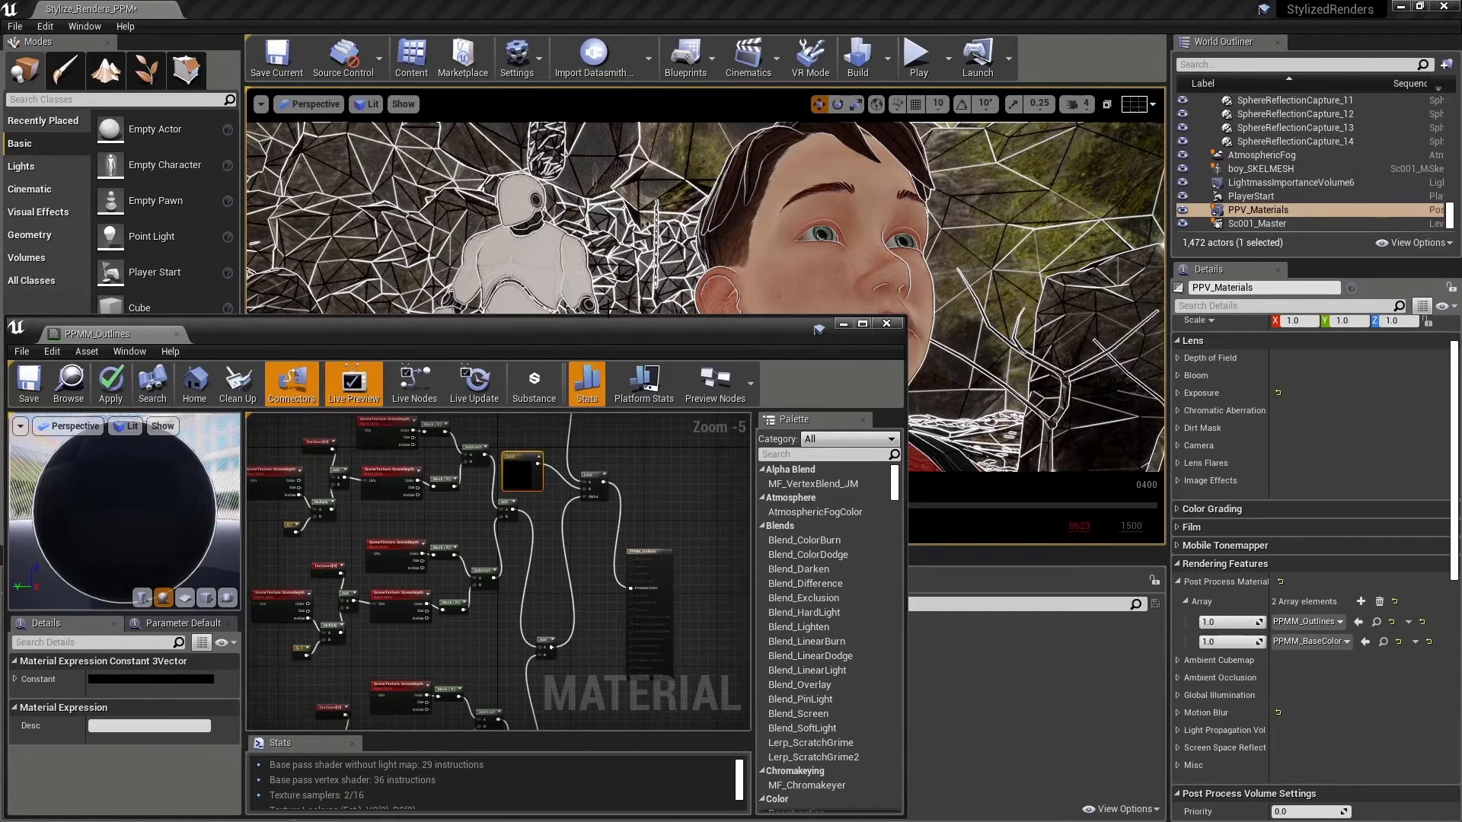
left_click(29, 383)
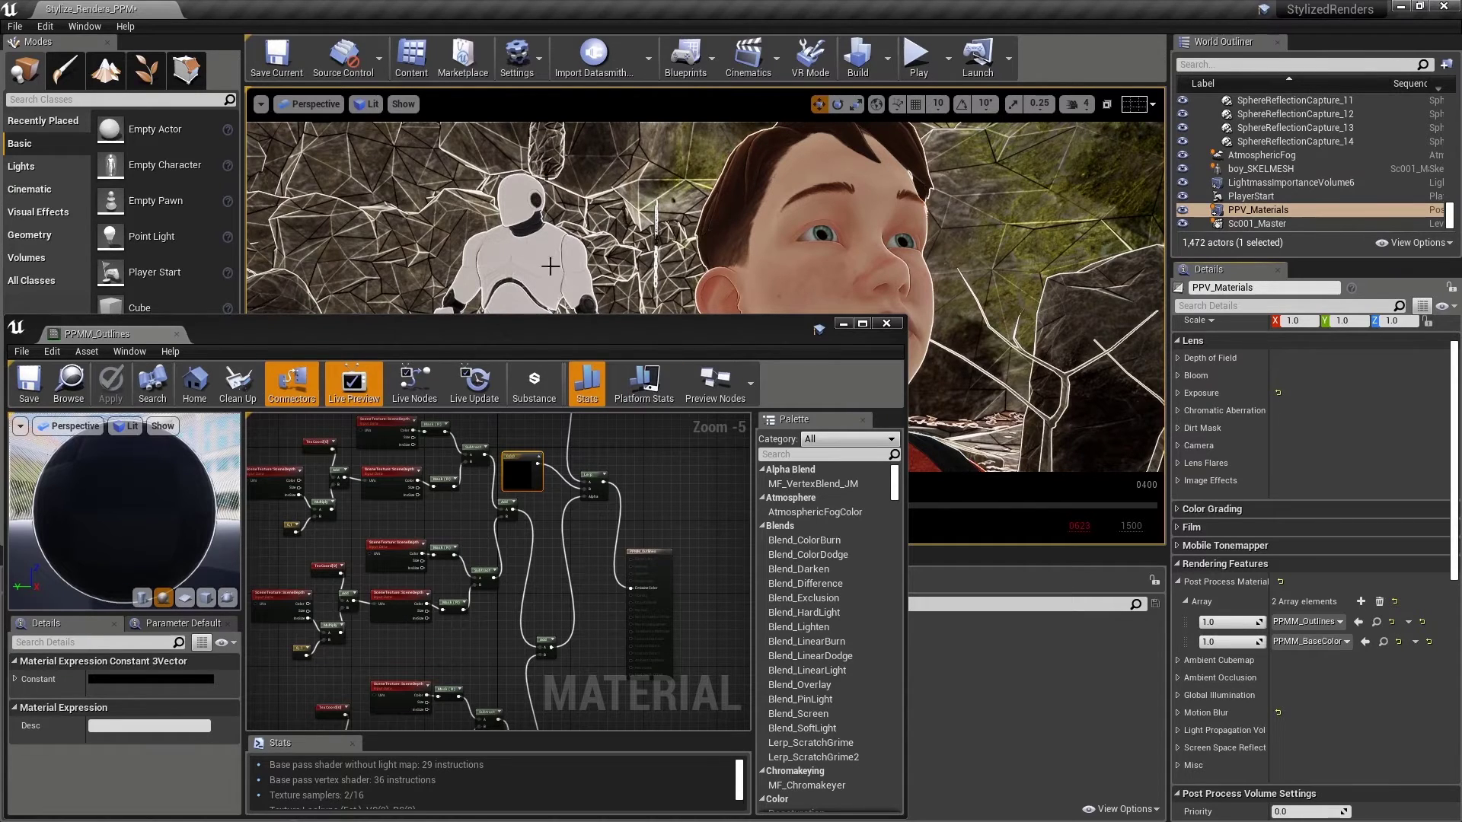
- Move the PPMM_Outlines output node up and further right to free space below the Lerp node
scroll(597, 533, "down", 1)
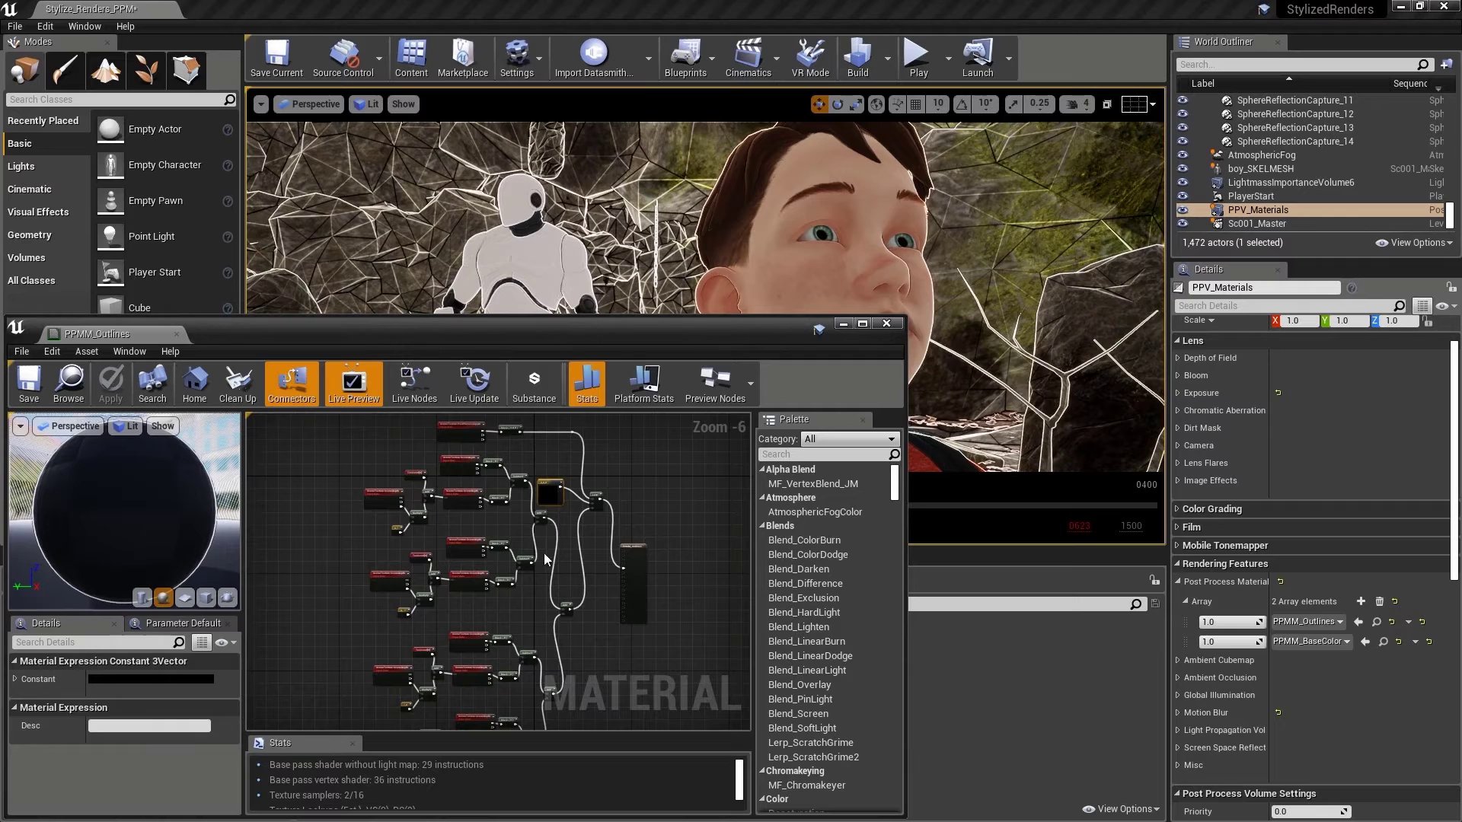
scroll(543, 546, "up", 2)
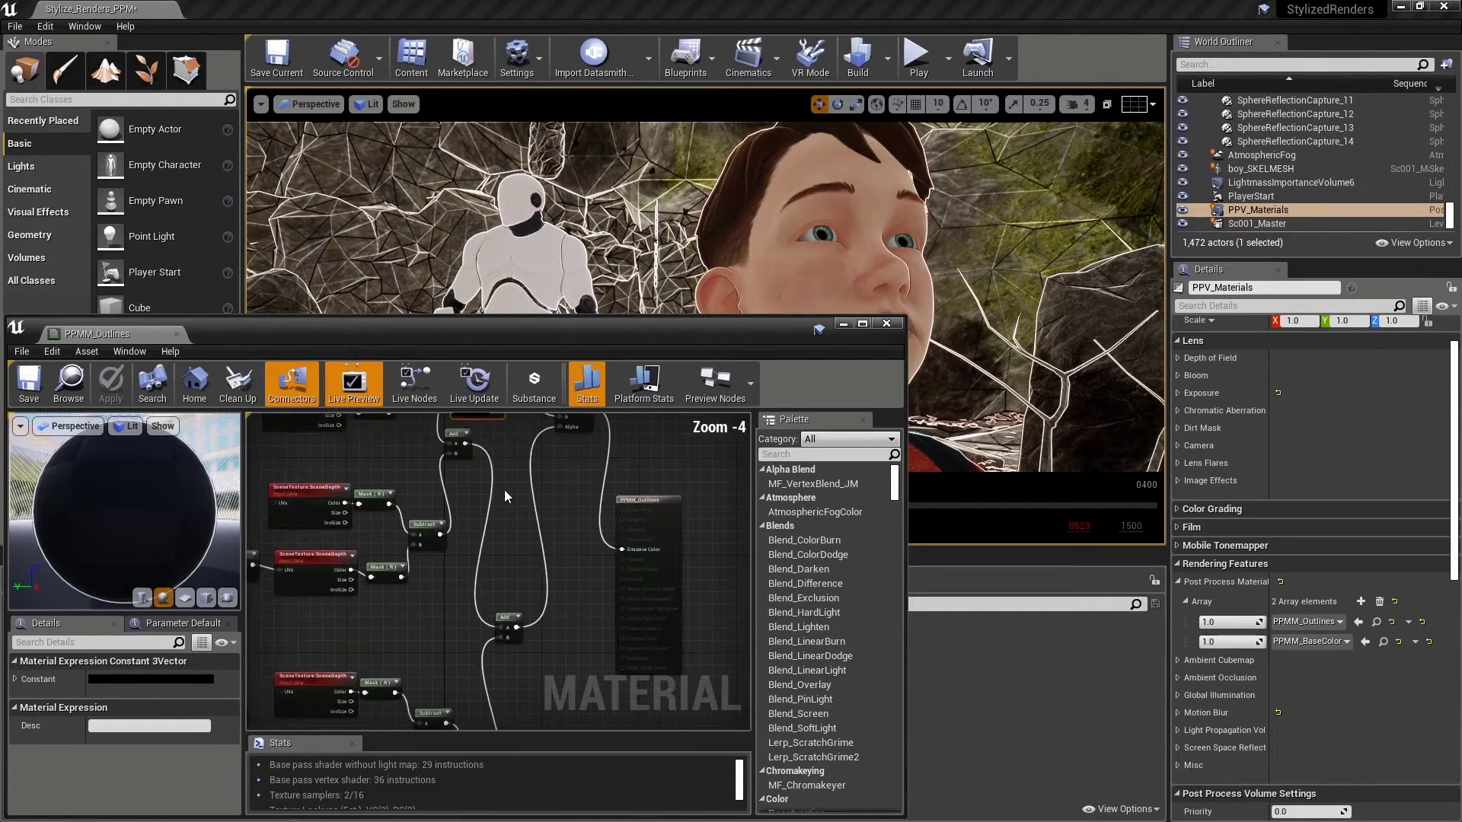
right_click_drag(574, 429, 553, 481)
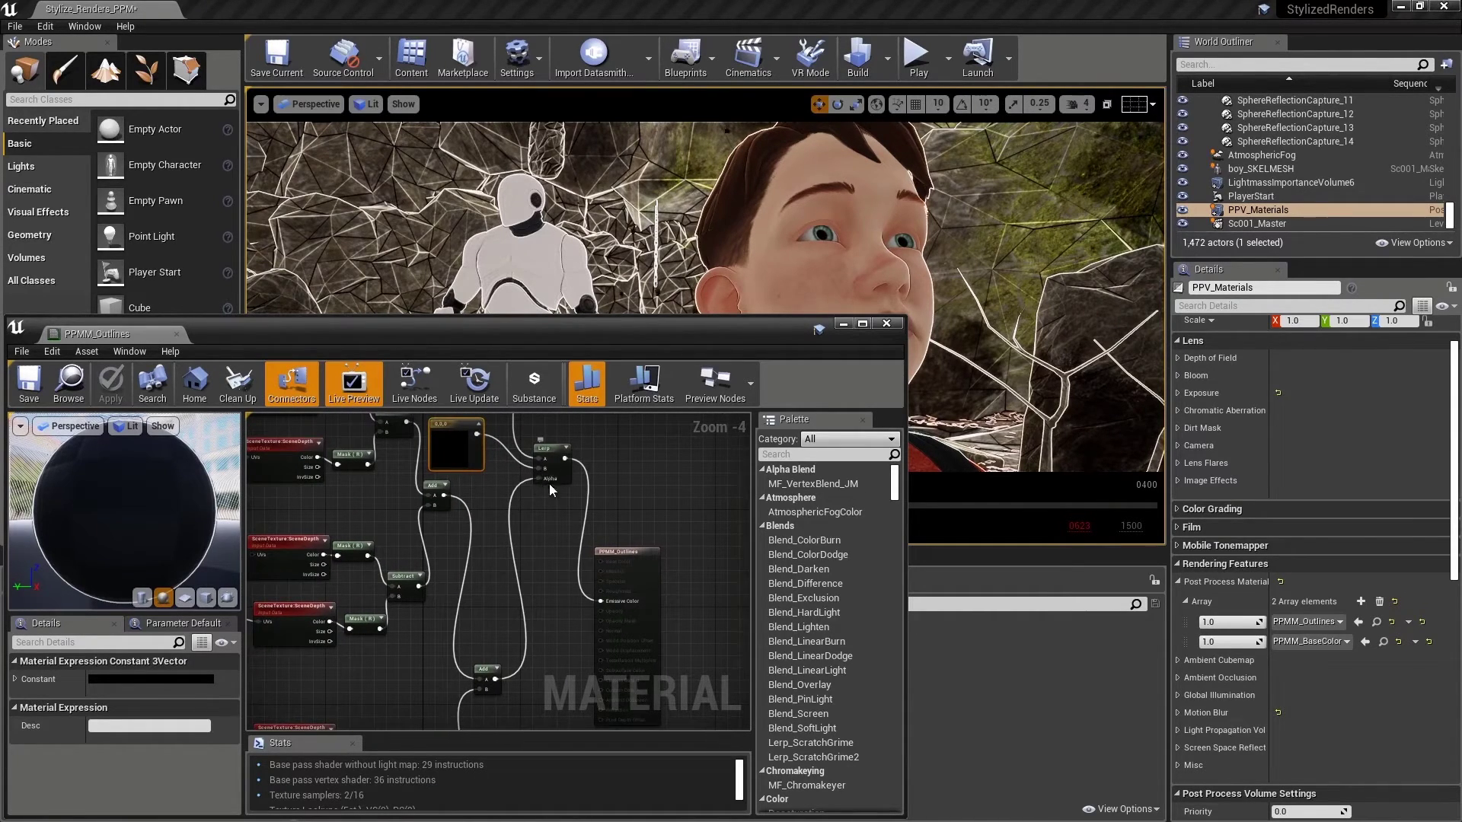
right_click_drag(551, 500, 517, 485)
left_click_drag(568, 540, 655, 457)
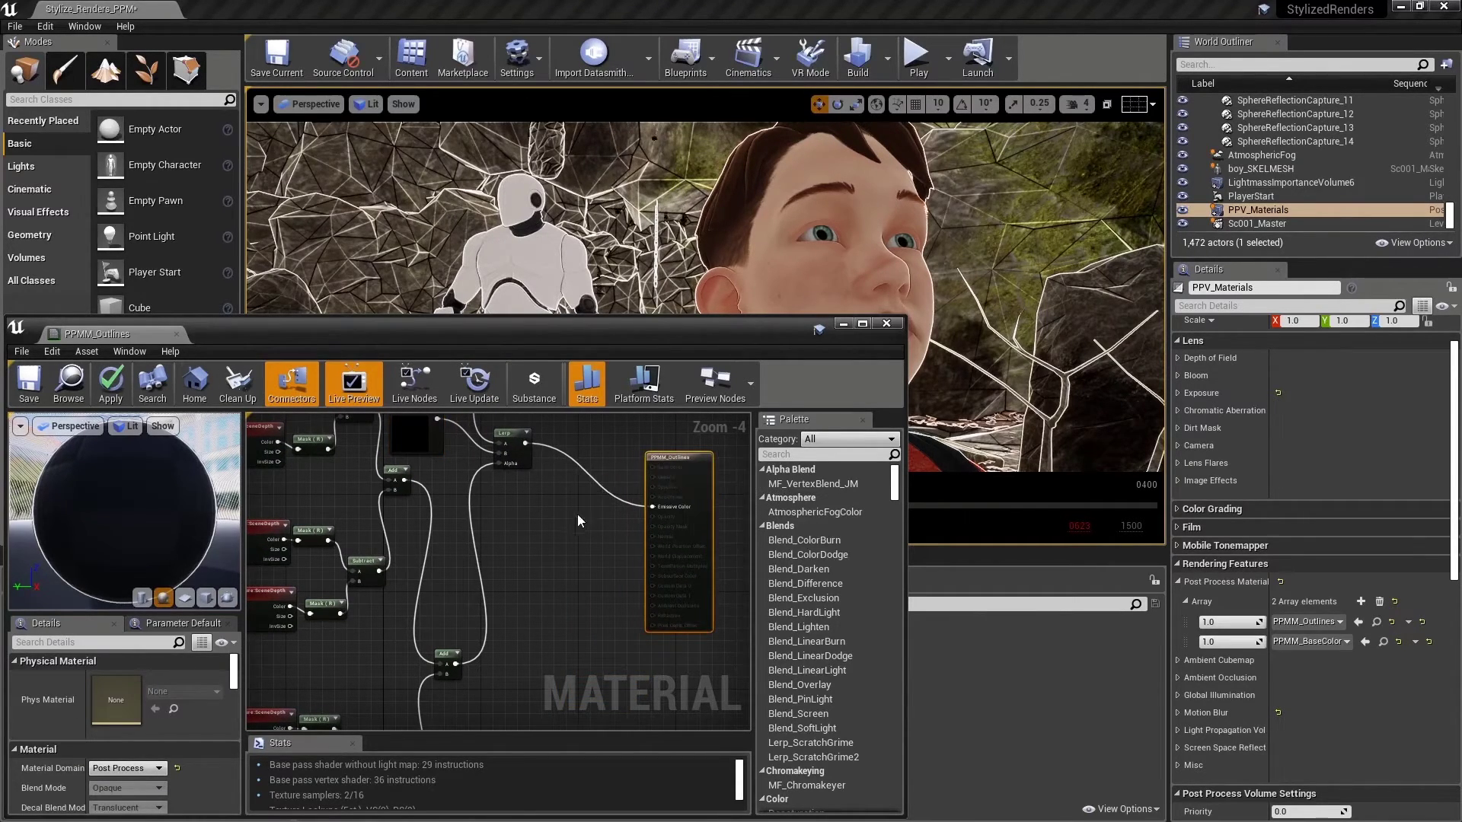
right_click_drag(529, 547, 502, 531)
- Insert a Clamp node with min 0 and max 1 between the final Add output and the Lerp's Alpha input
right_click(503, 542)
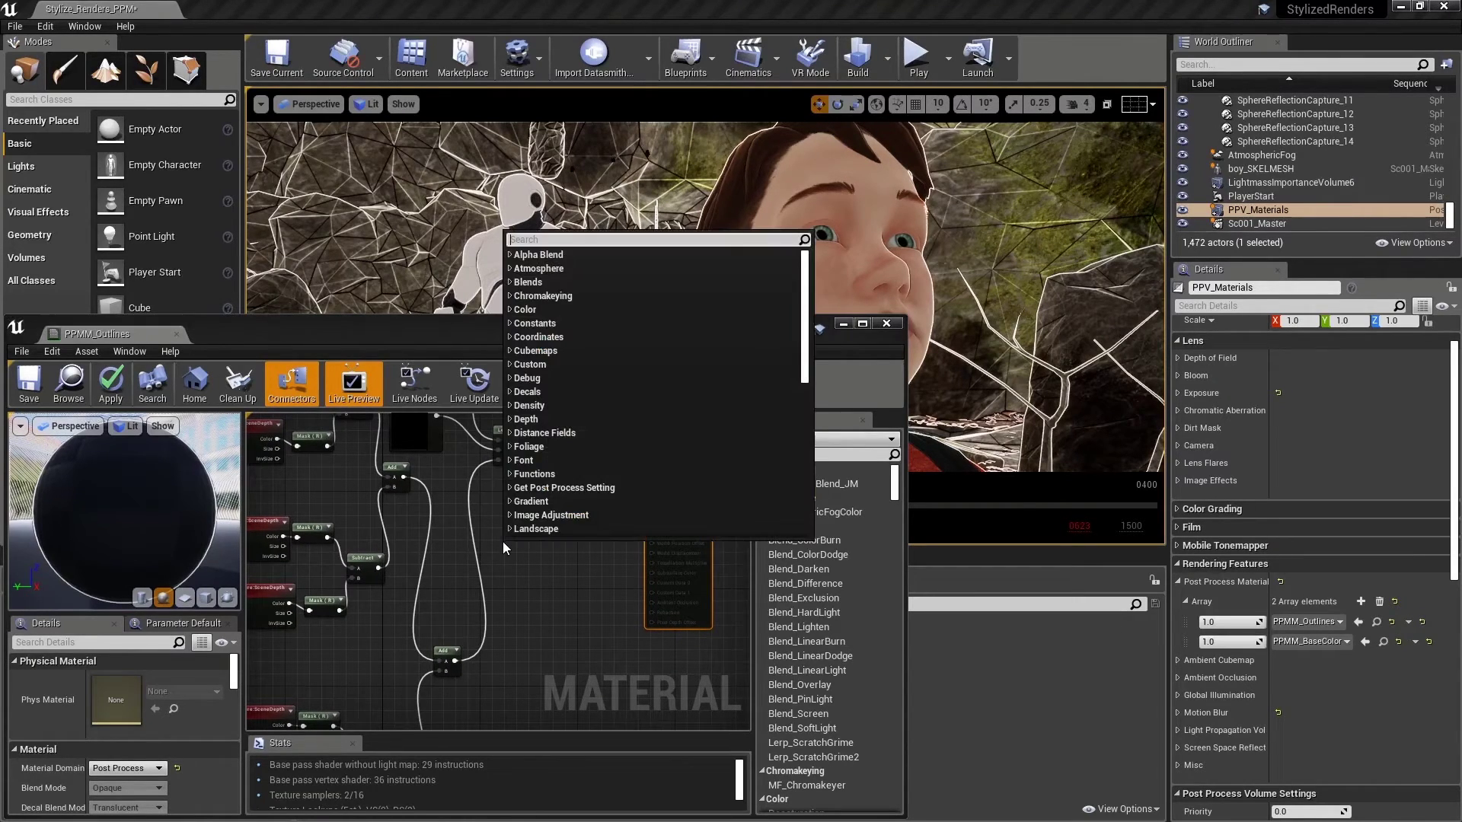
type("clam")
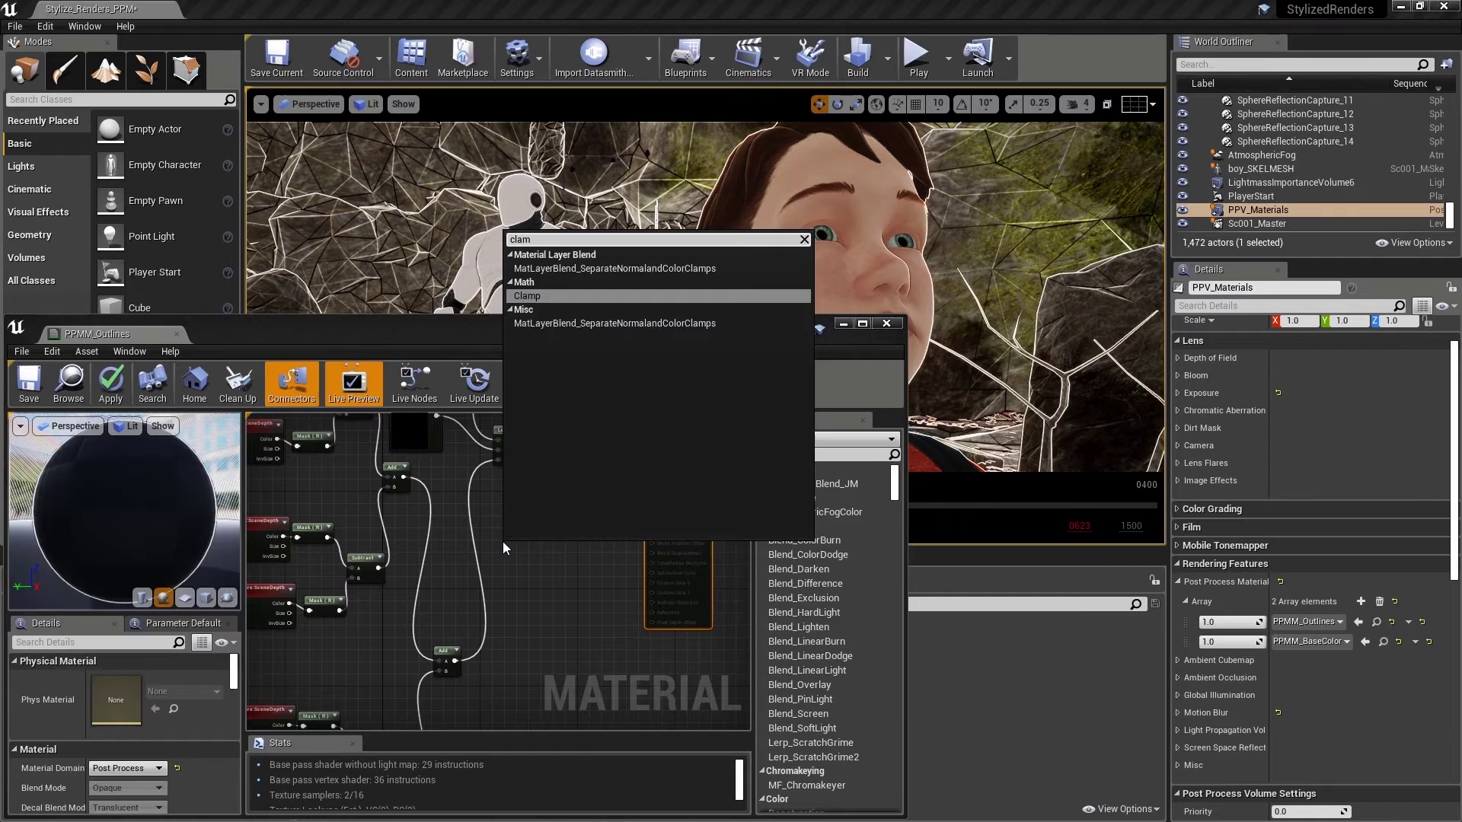
left_click(533, 296)
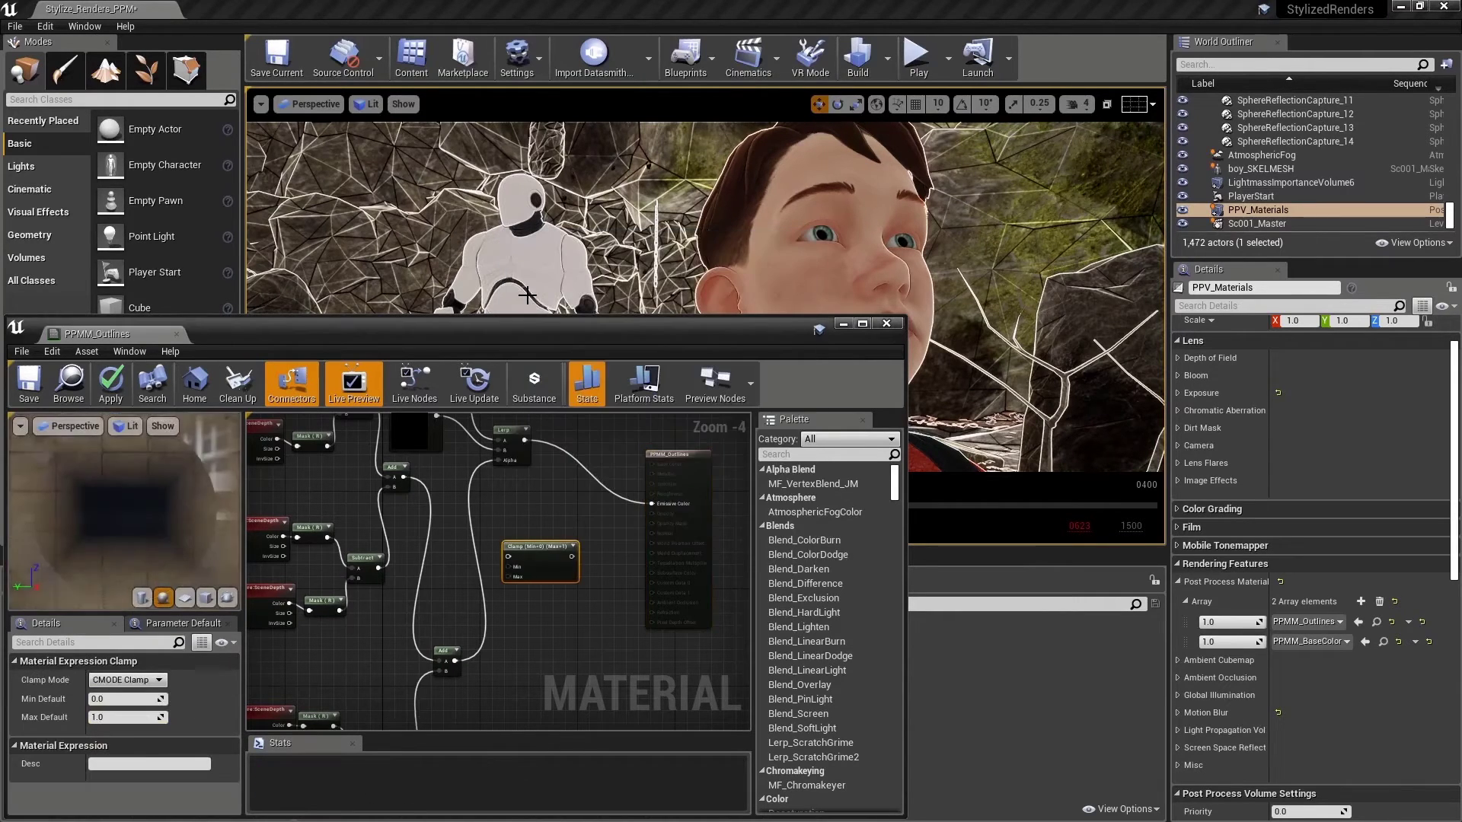
left_click_drag(456, 661, 509, 557)
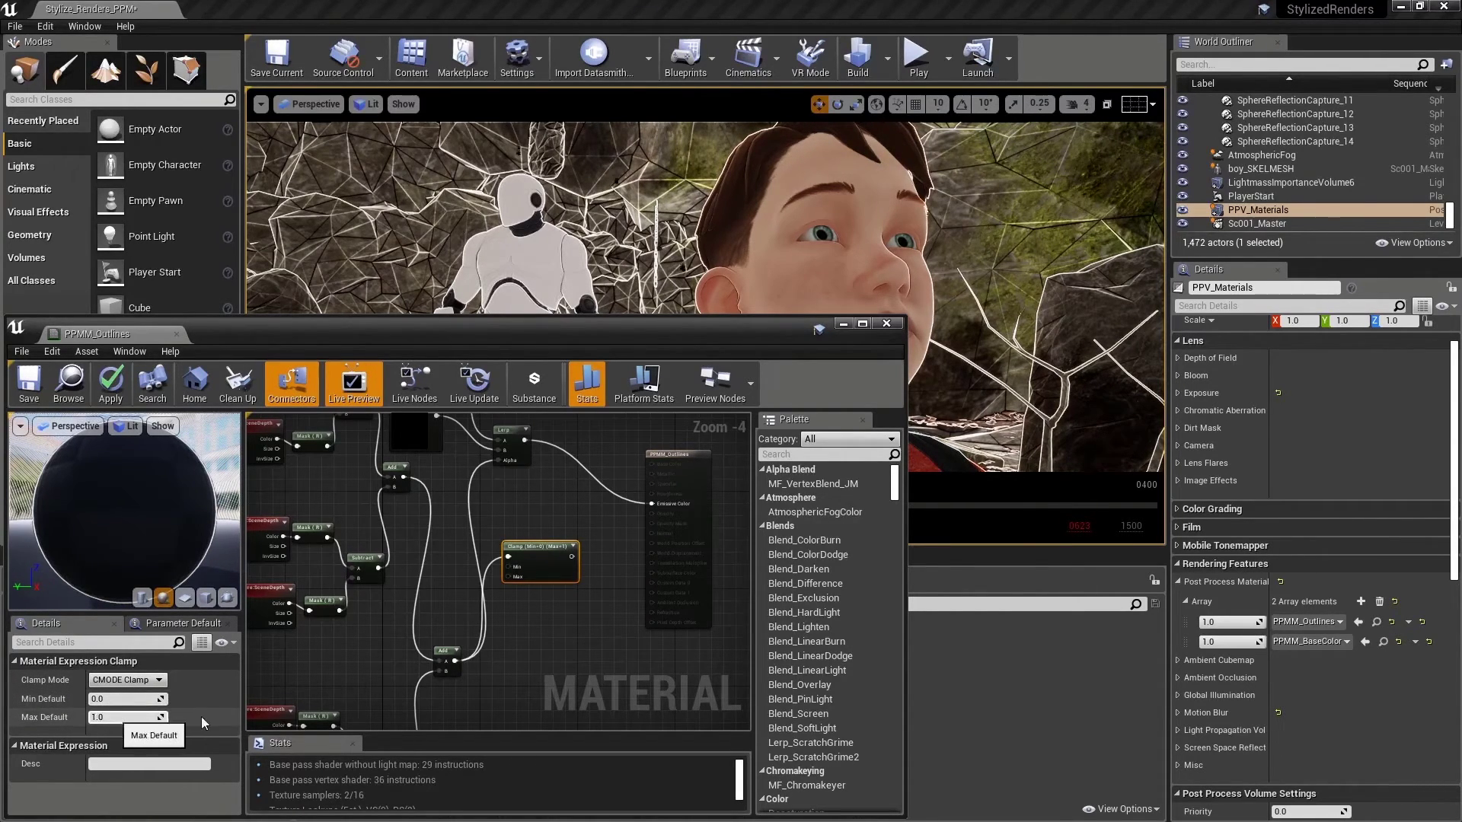
left_click_drag(571, 557, 497, 533)
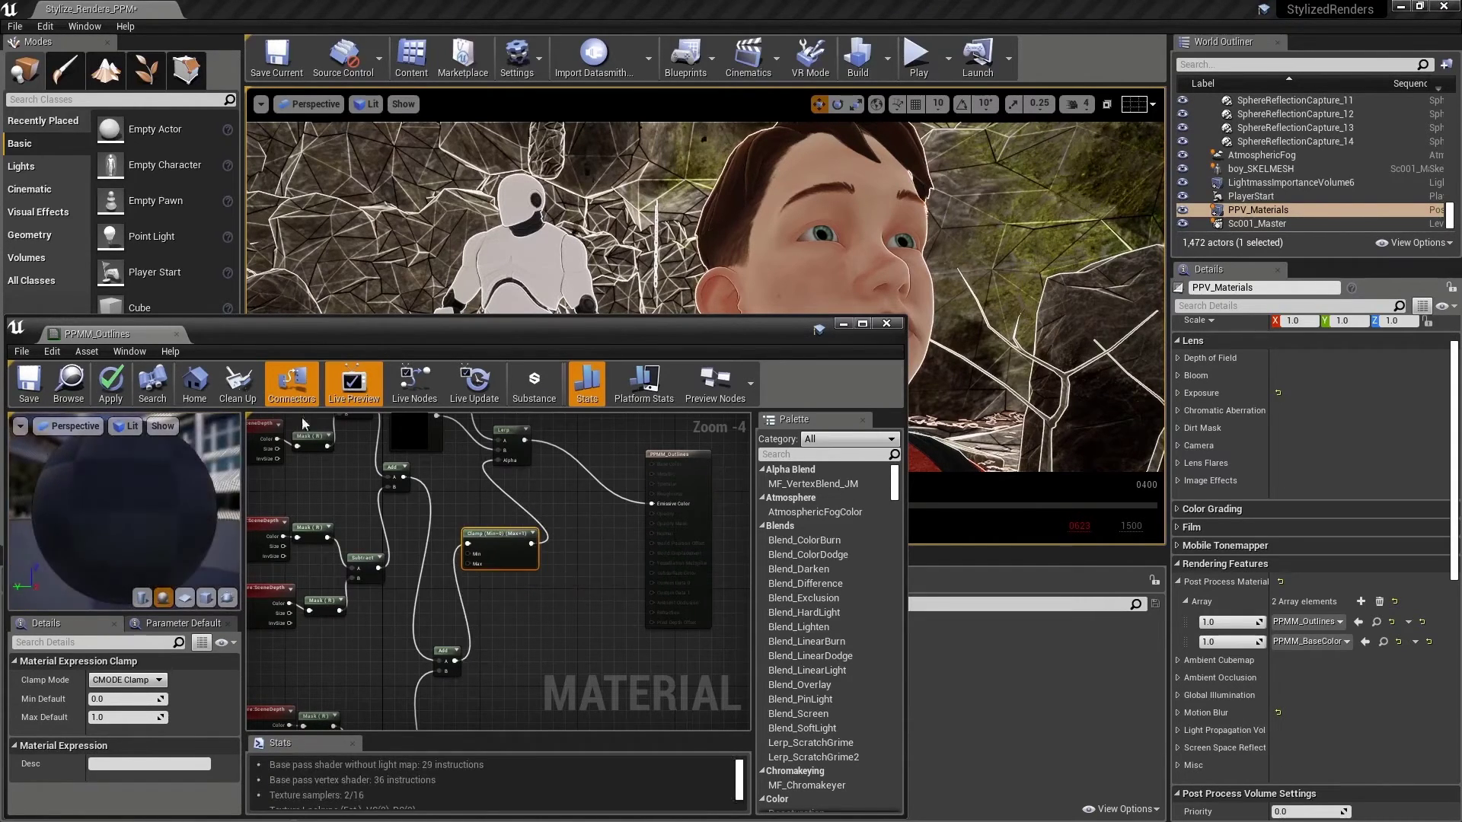
- Save the material, minimize its editor and play the Sc001_Master sequence in the level viewport to check the black outlines
left_click(29, 396)
left_click(842, 323)
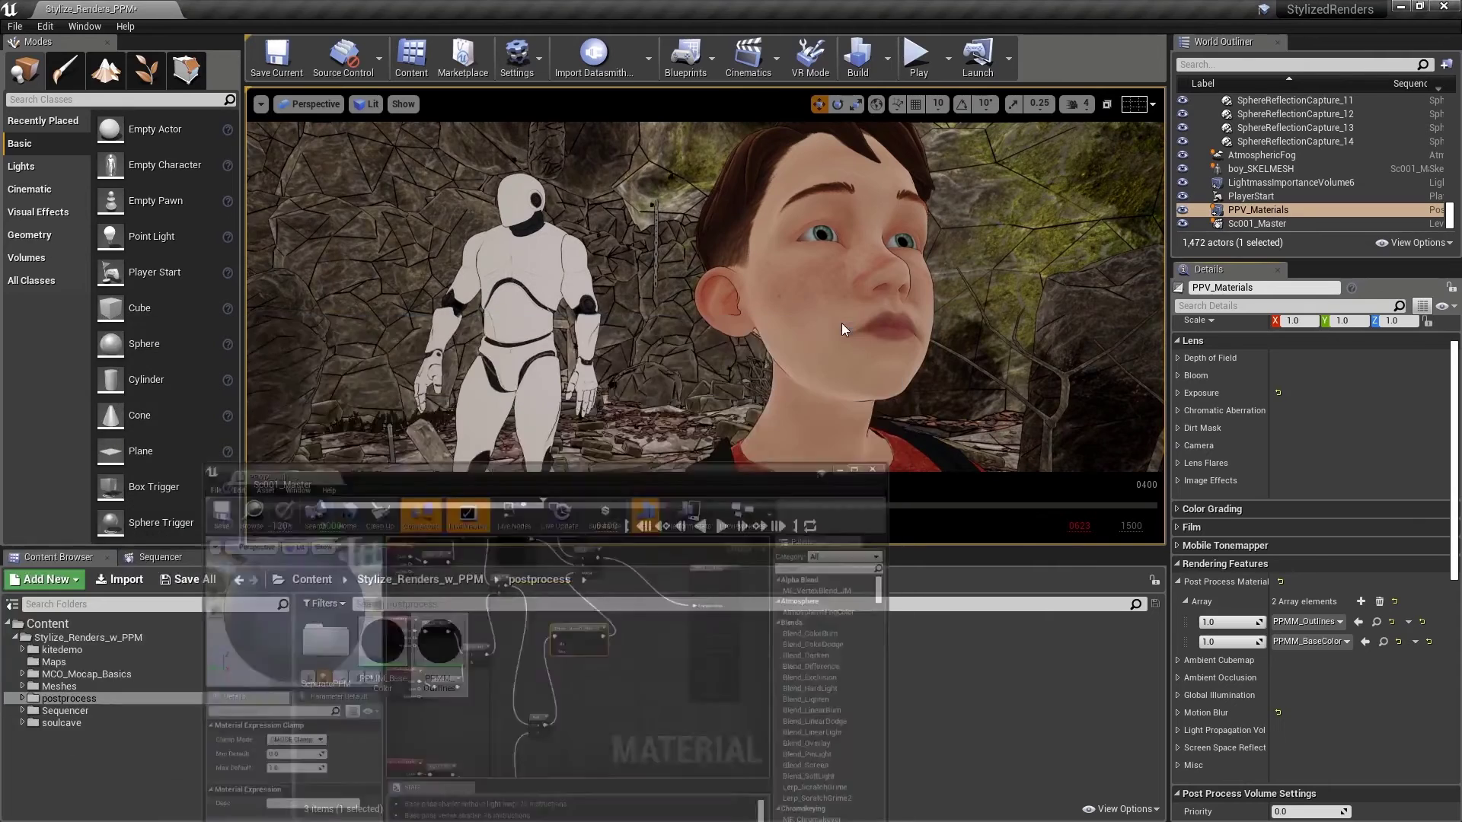
left_click(1009, 647)
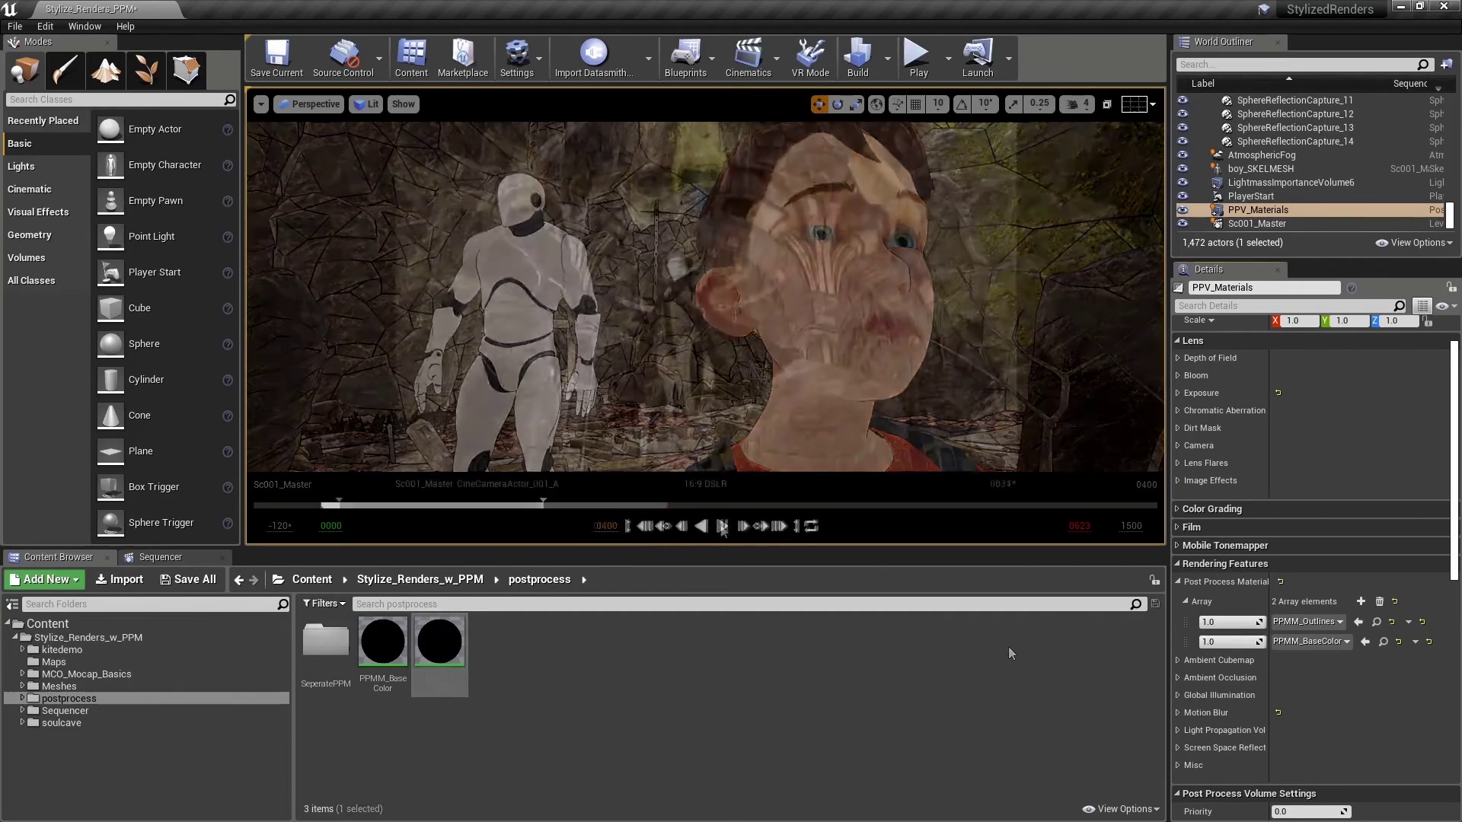
left_click(721, 527)
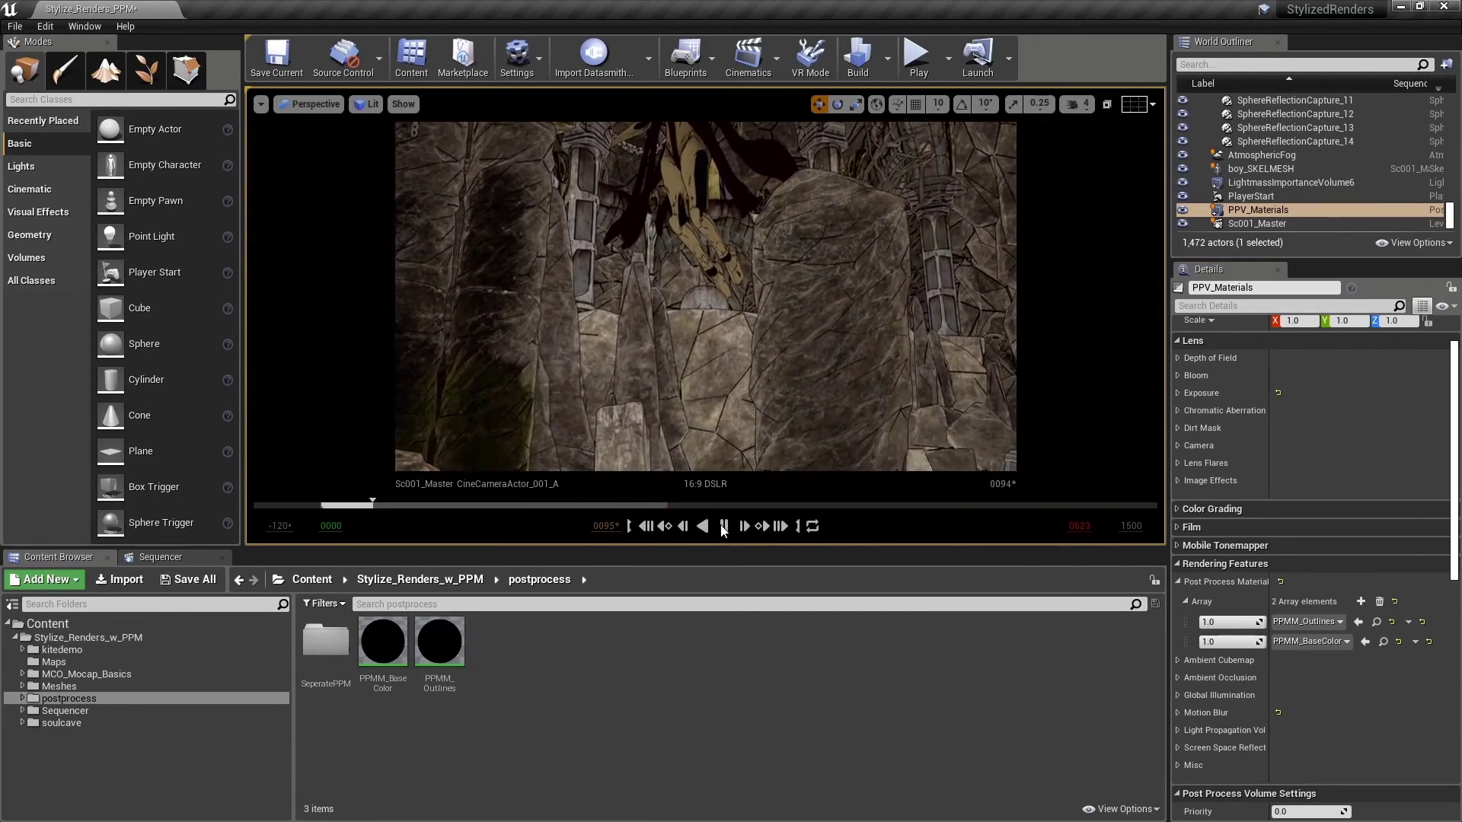